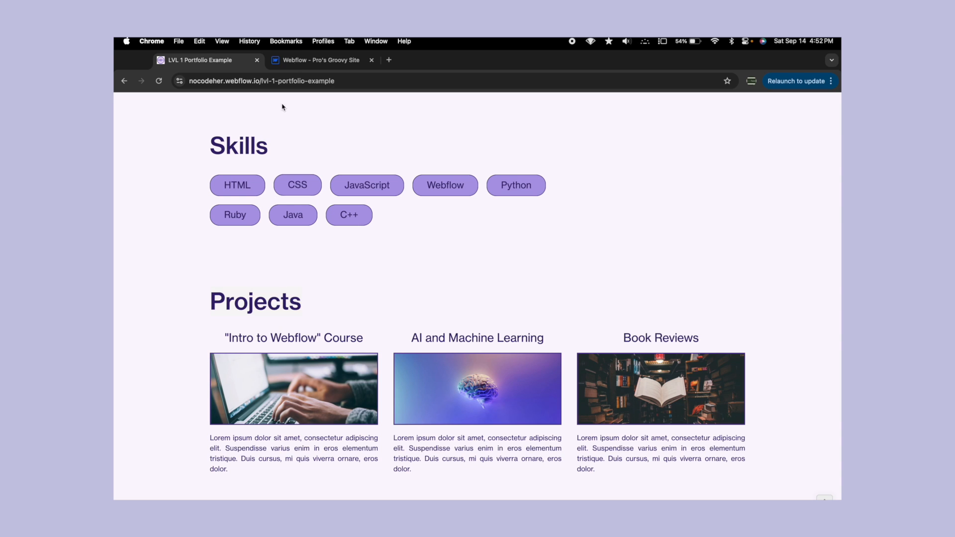
- Switch to the Webflow site and rename the class of the selected parent div to "hero"
click(296, 59)
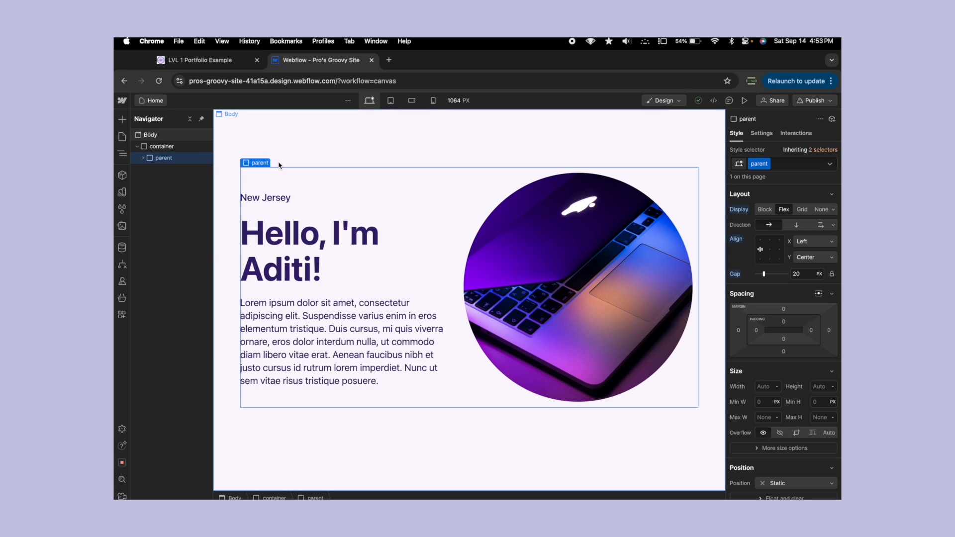
click(768, 166)
click(761, 187)
text(hero)
key(Return)
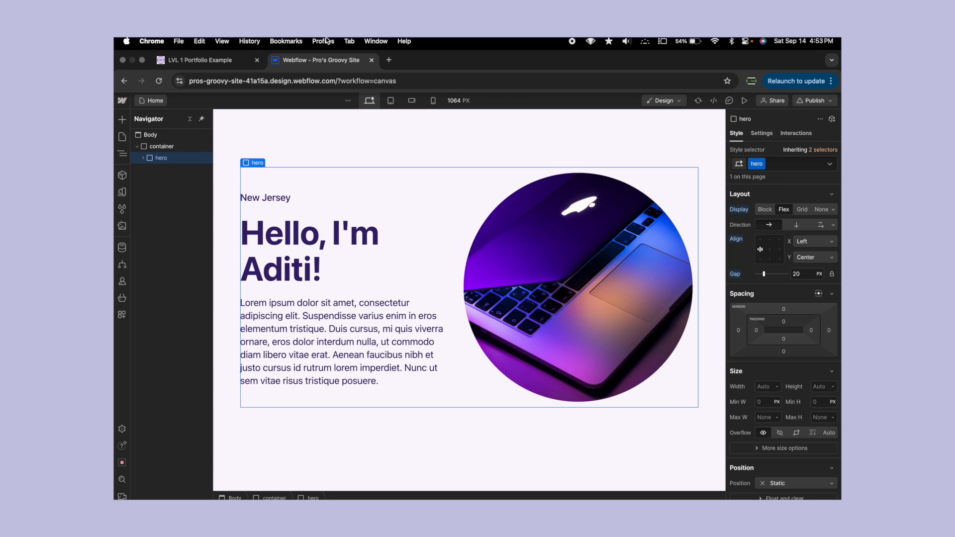
- Add a div block below the hero inside the container and give it the new class "section"
click(122, 120)
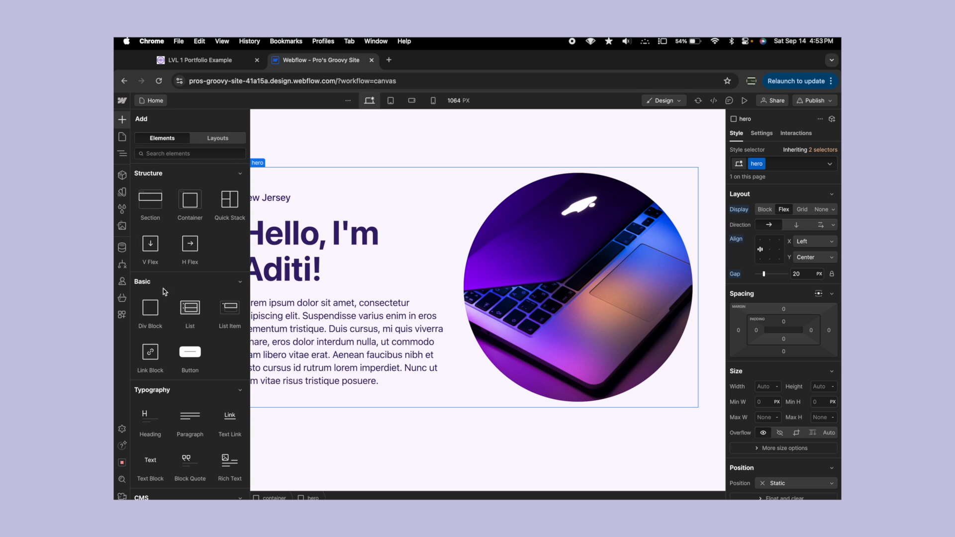
click(151, 311)
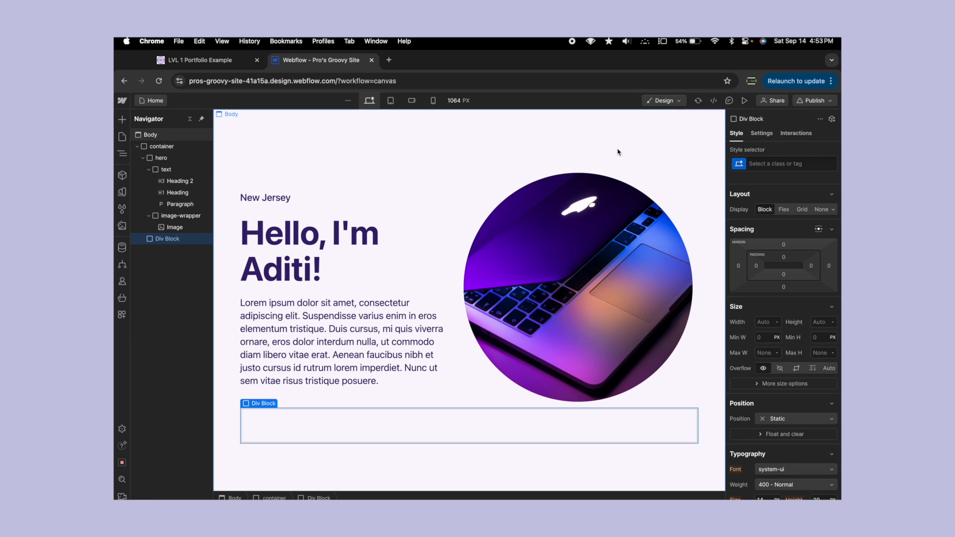
click(766, 164)
text(section)
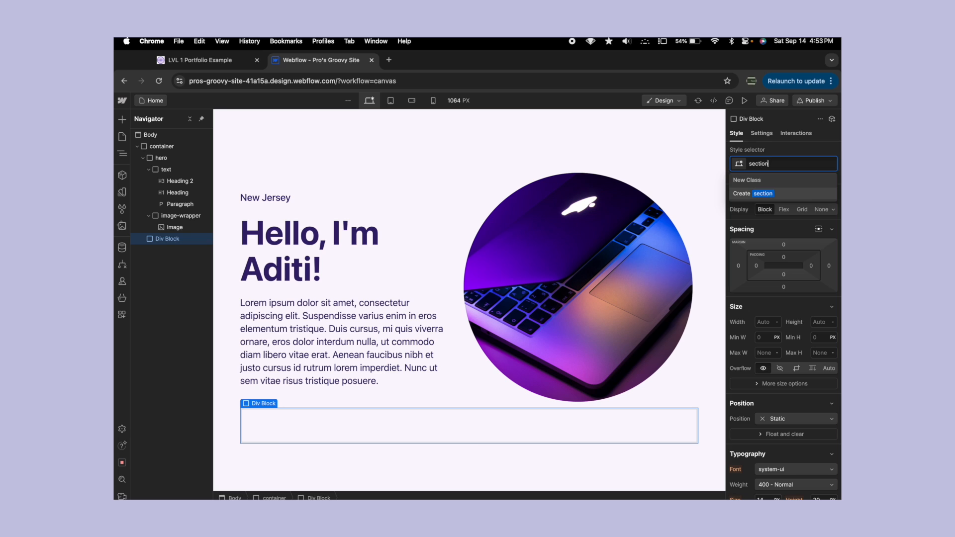
key(Return)
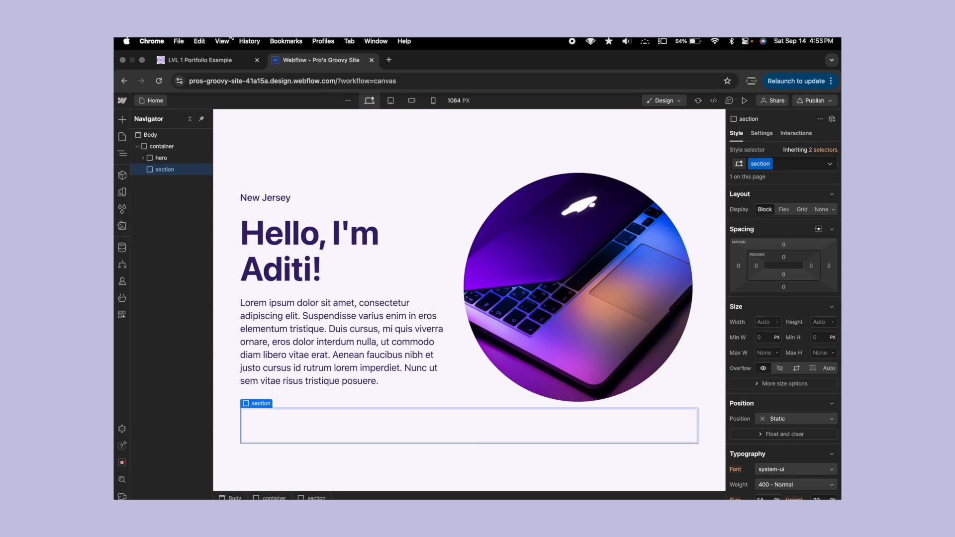
- Check the example portfolio, then add a heading inside the section div with the new class "section-heading"
click(212, 60)
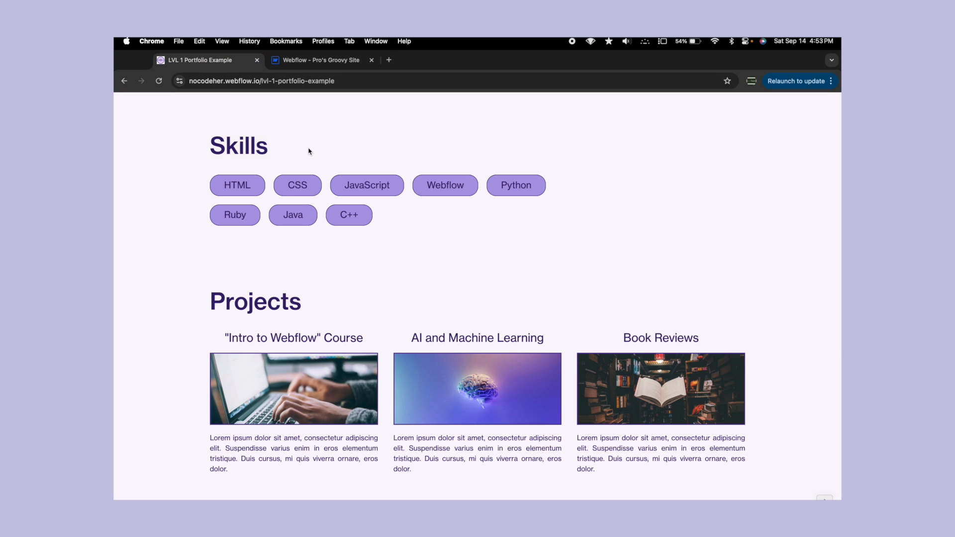
key(ctrl+Tab)
click(122, 119)
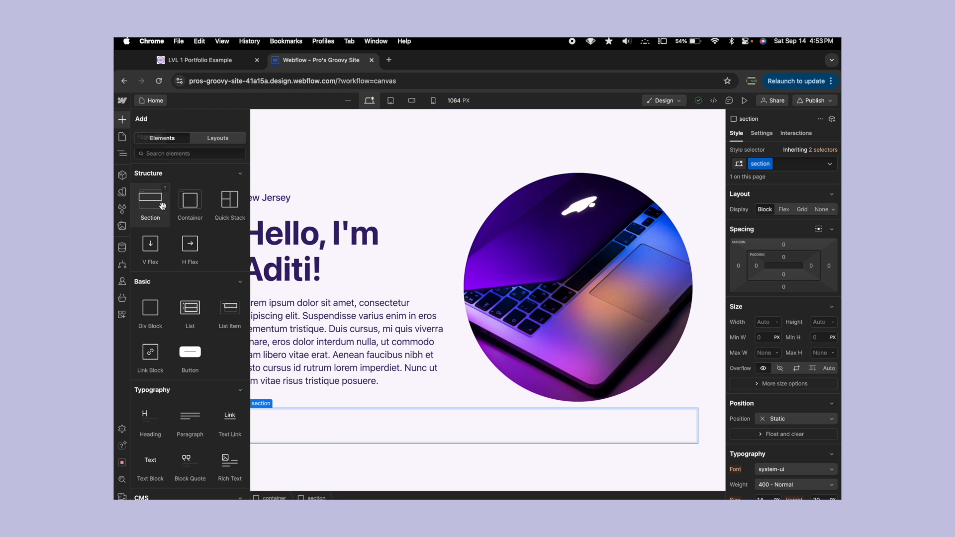
scroll(175, 311, down, 3)
drag(149, 322, 169, 180)
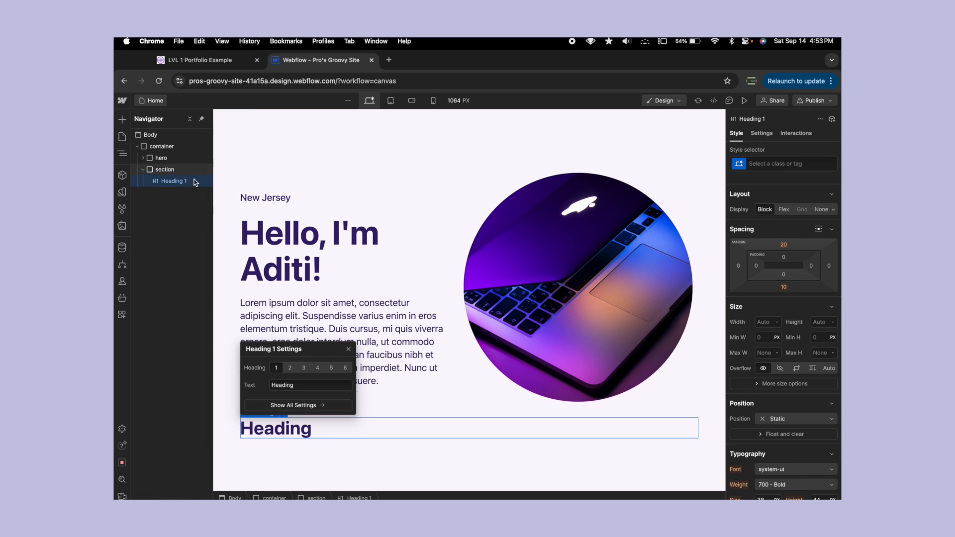
click(774, 164)
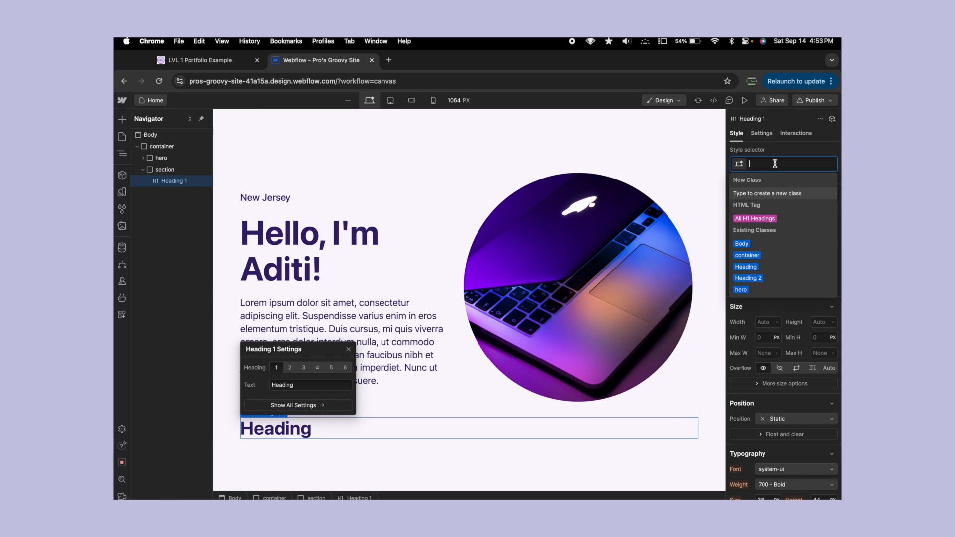
text(section-headi)
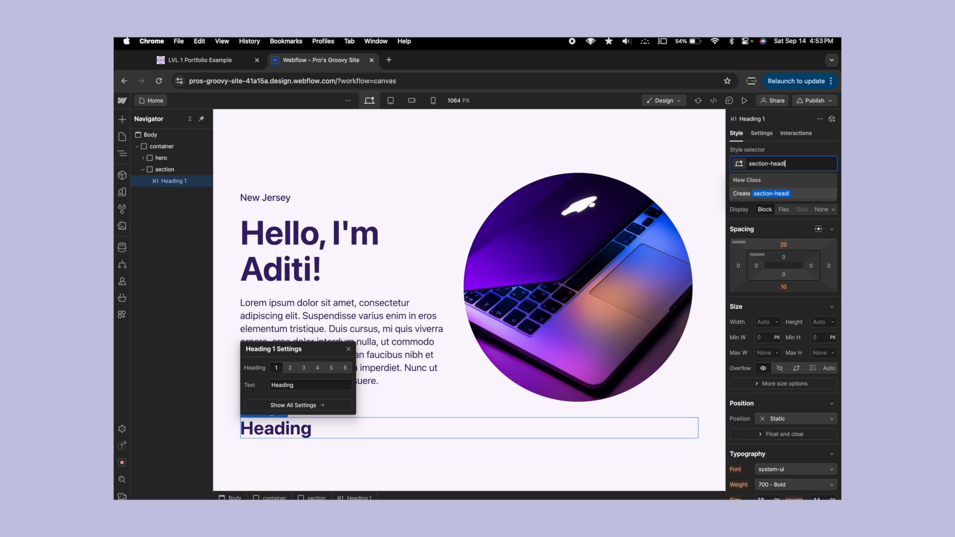
text(ng)
key(Return)
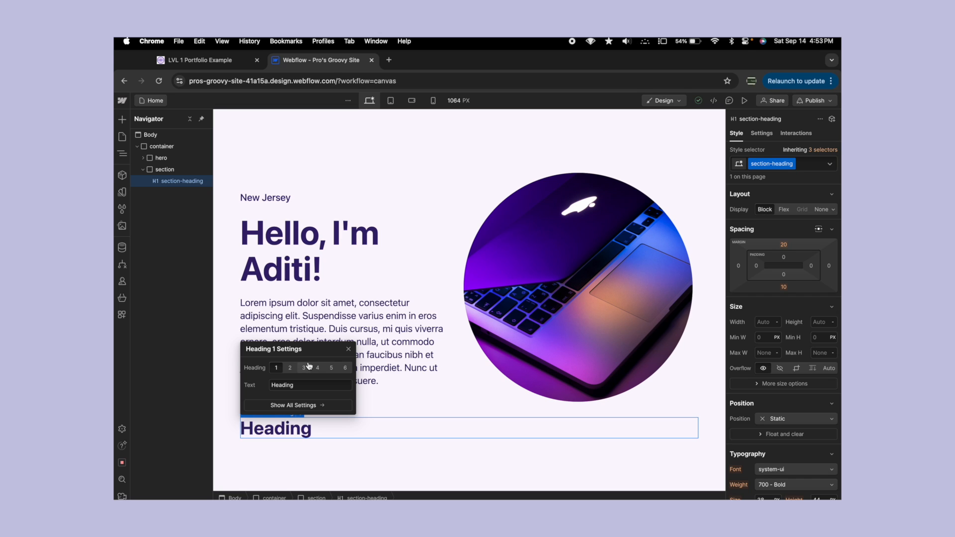
- Change the section heading to level H2 and replace its text with "Skills"
click(290, 368)
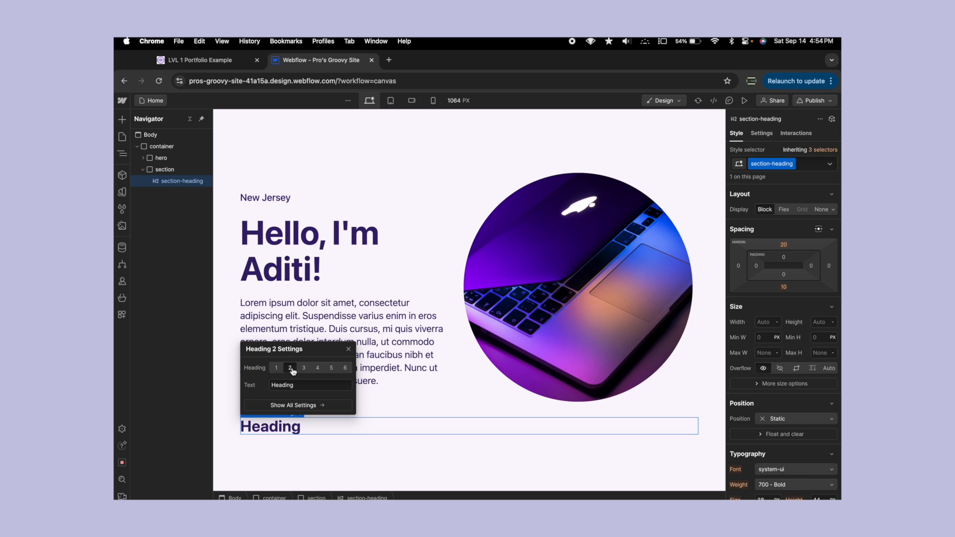
click(272, 428)
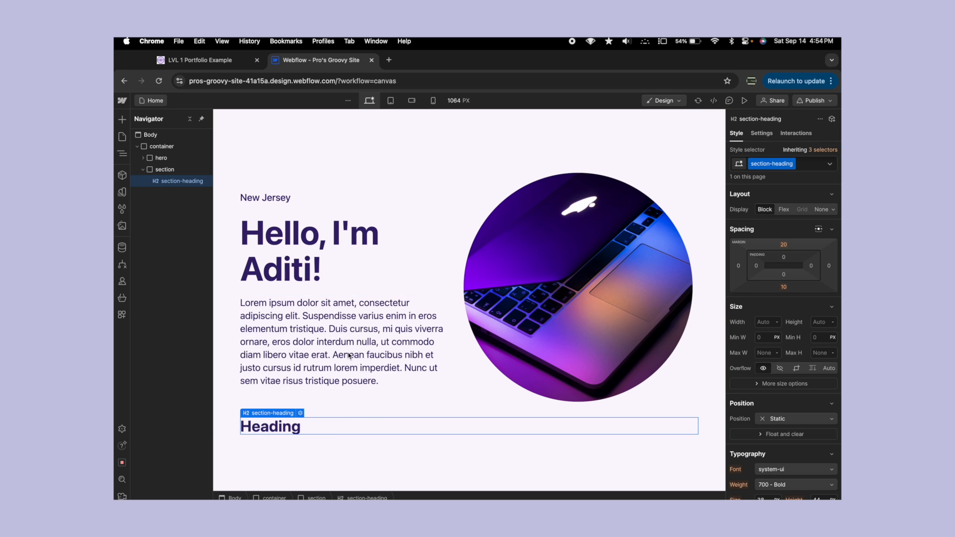
double_click(271, 427)
key(super+a)
text(S)
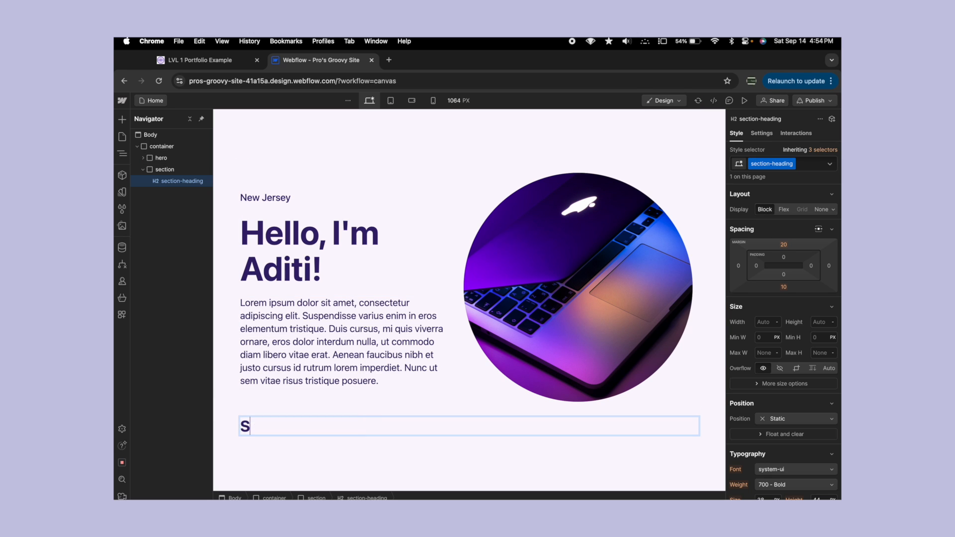
text(kills)
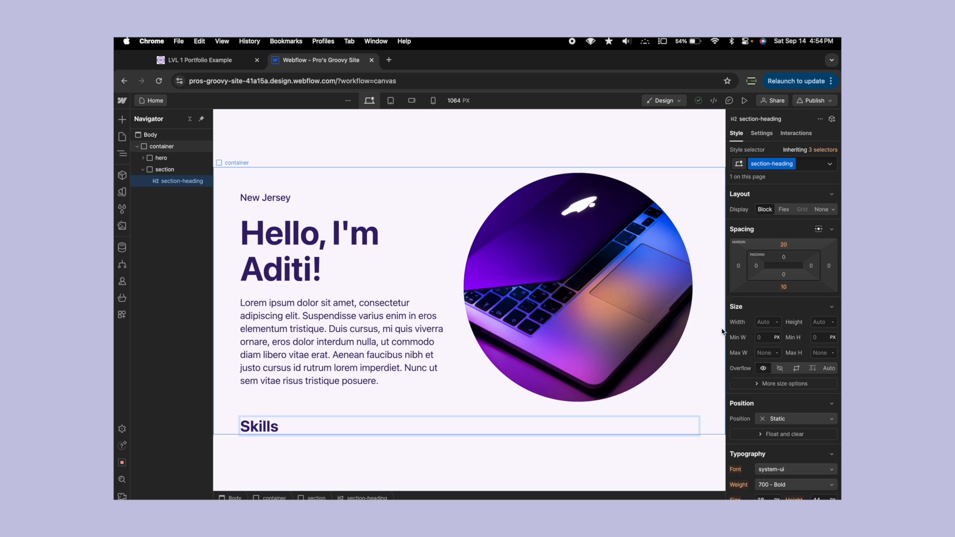
- Set the Skills heading's font size to 45 px and its line height to 50 px
scroll(781, 297, down, 5)
click(765, 362)
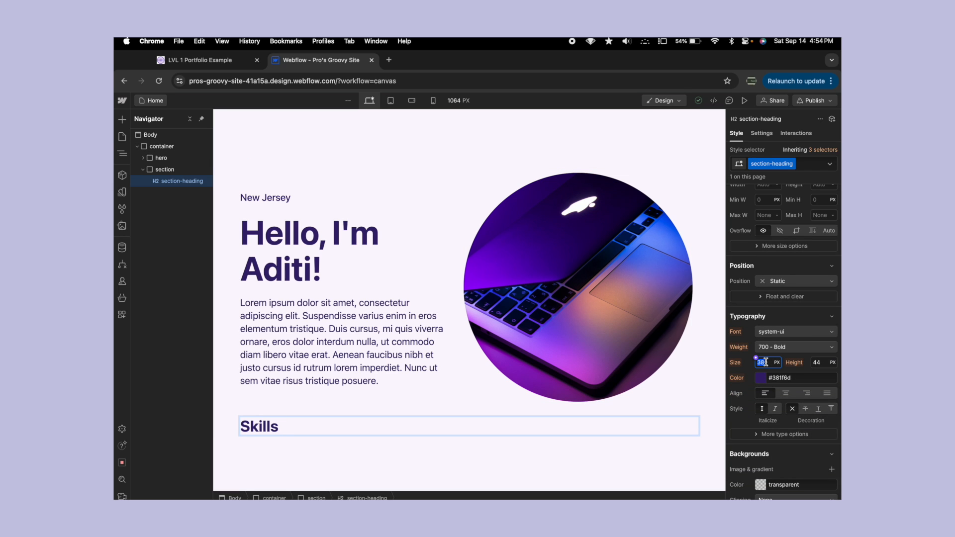
text(45)
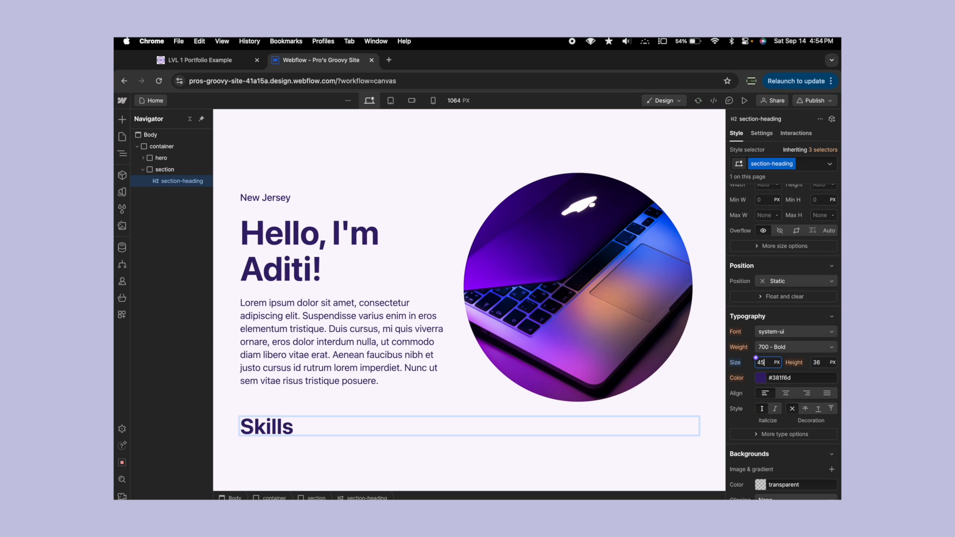
click(820, 363)
text(4)
text(50)
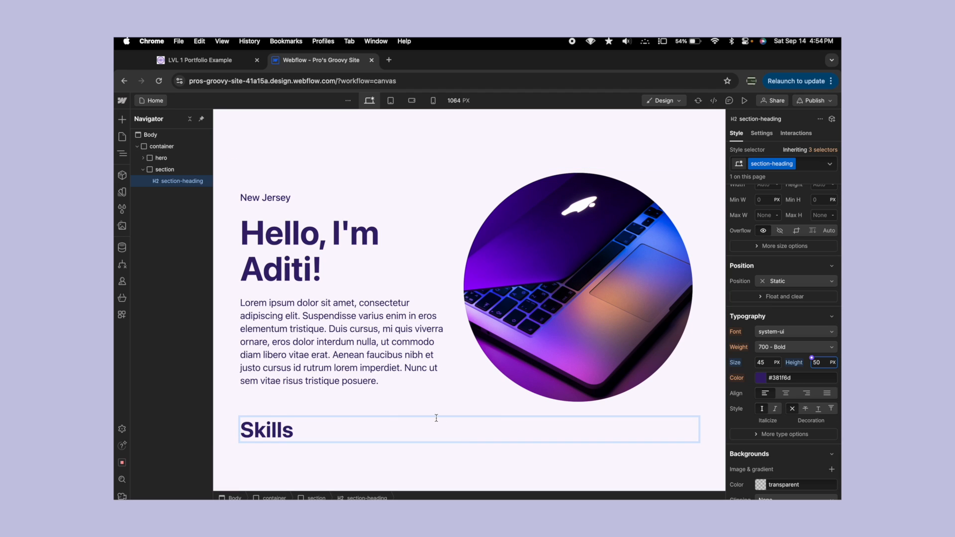
click(371, 404)
scroll(381, 366, down, 1)
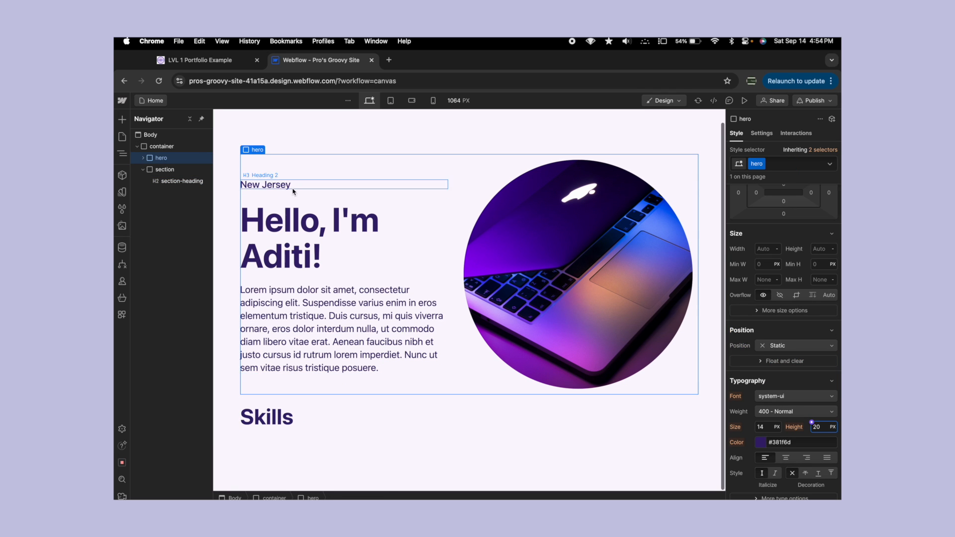
- Review the example's skills layout, then add a div block under the Skills heading with the new class "skills"
click(214, 64)
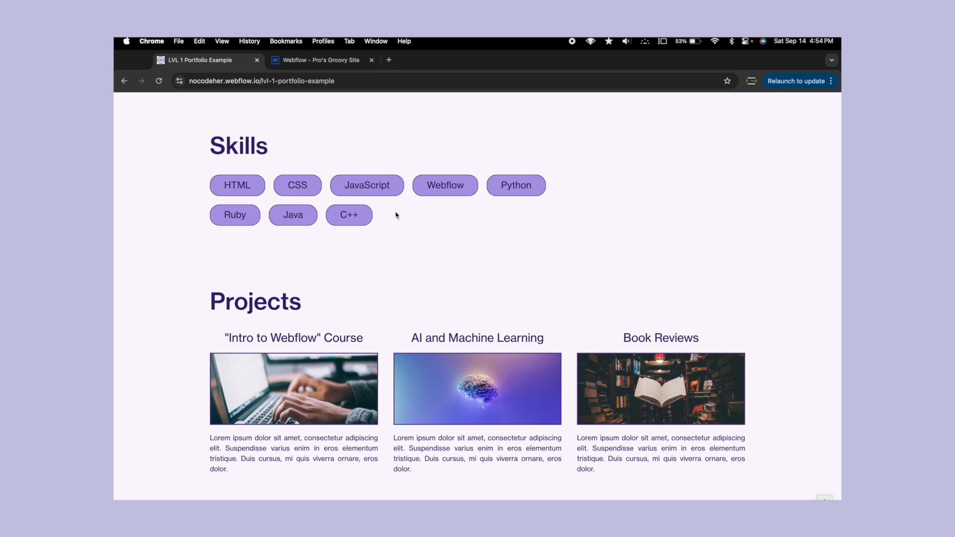
key(ctrl+Tab)
click(123, 121)
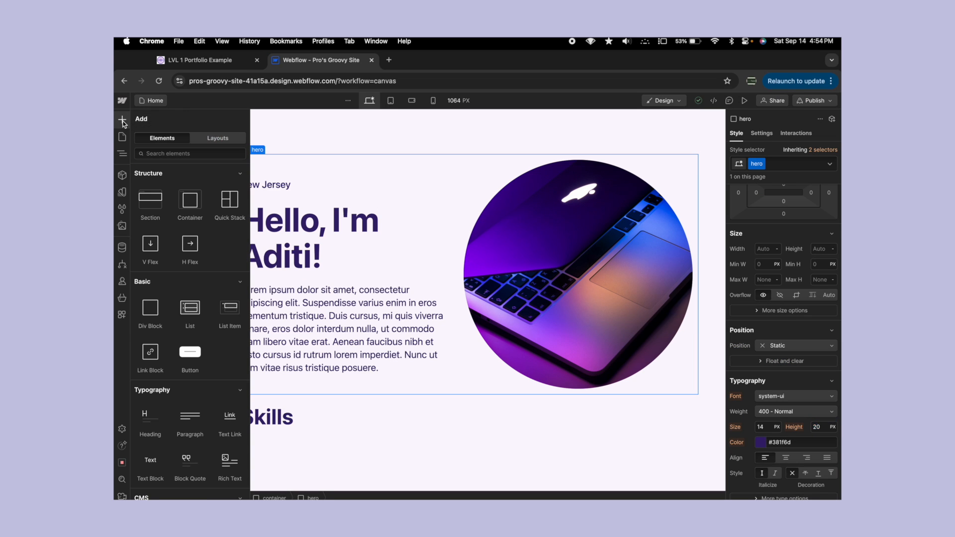
drag(152, 316, 194, 205)
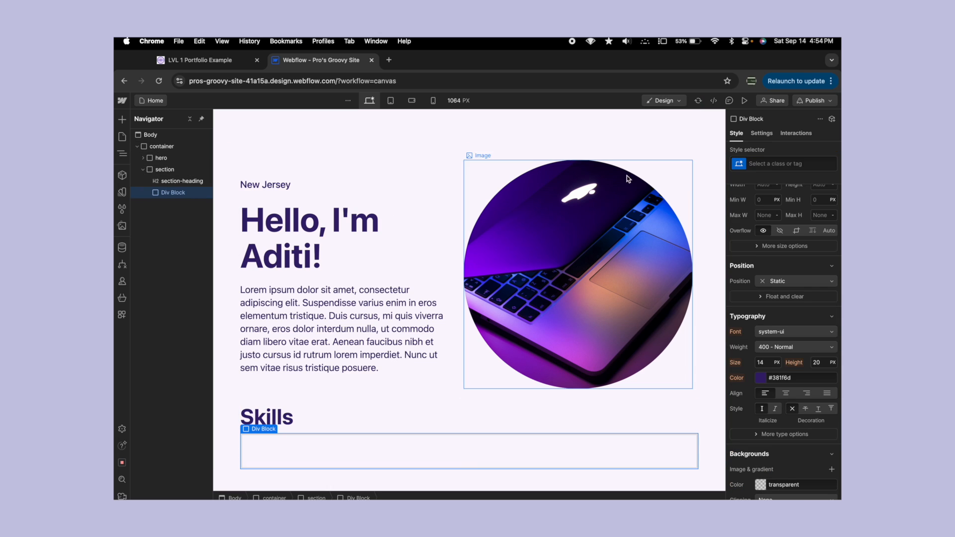
click(785, 164)
text(skills)
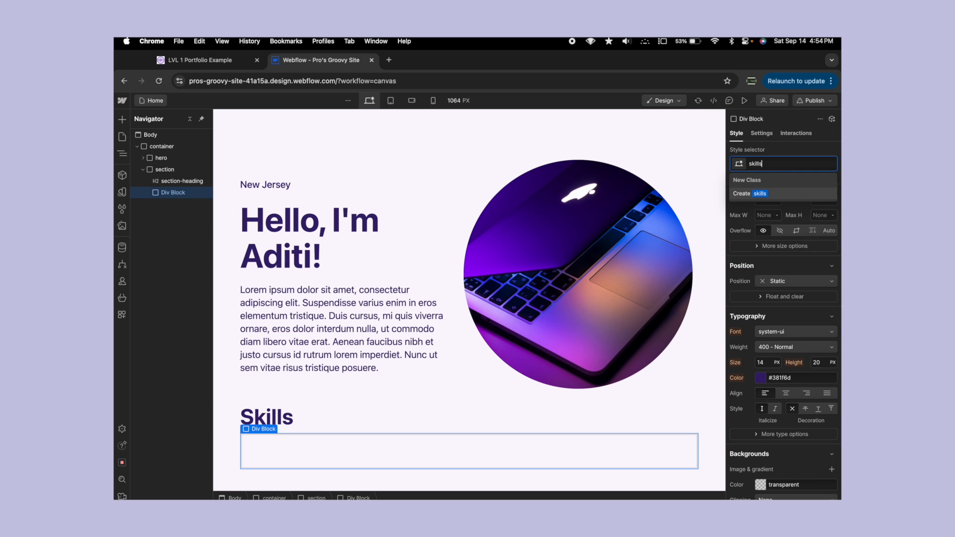
key(Return)
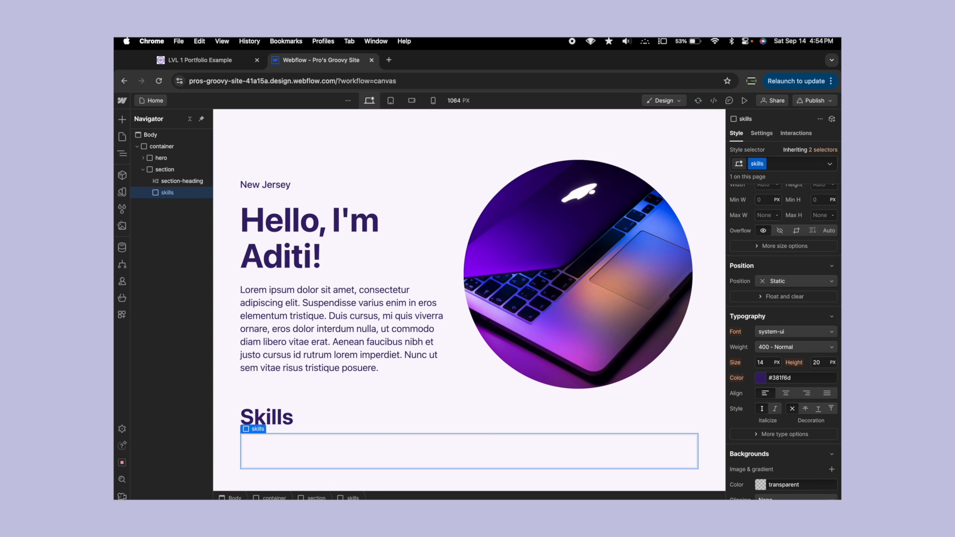
- Add a button inside the skills div and give it the new class "skill"
click(123, 121)
drag(187, 366, 168, 199)
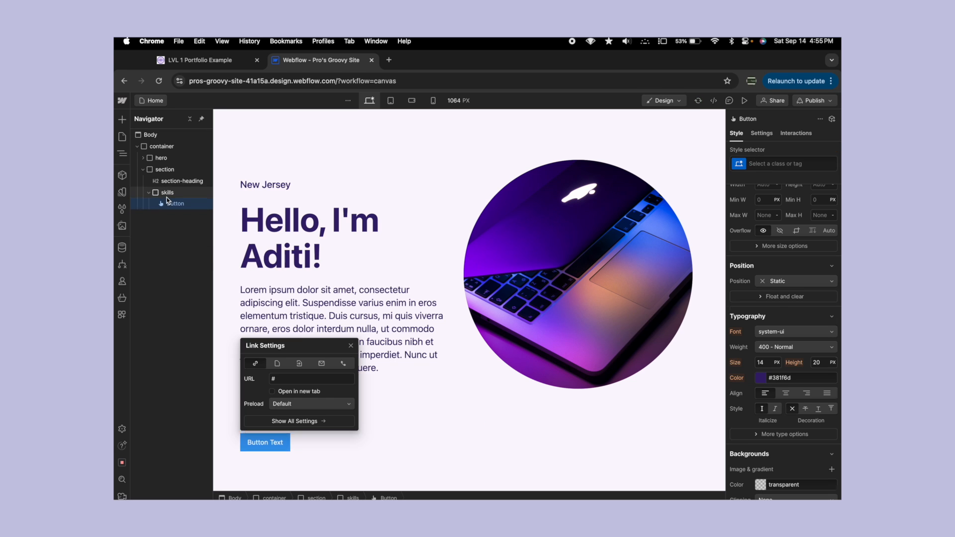
click(774, 163)
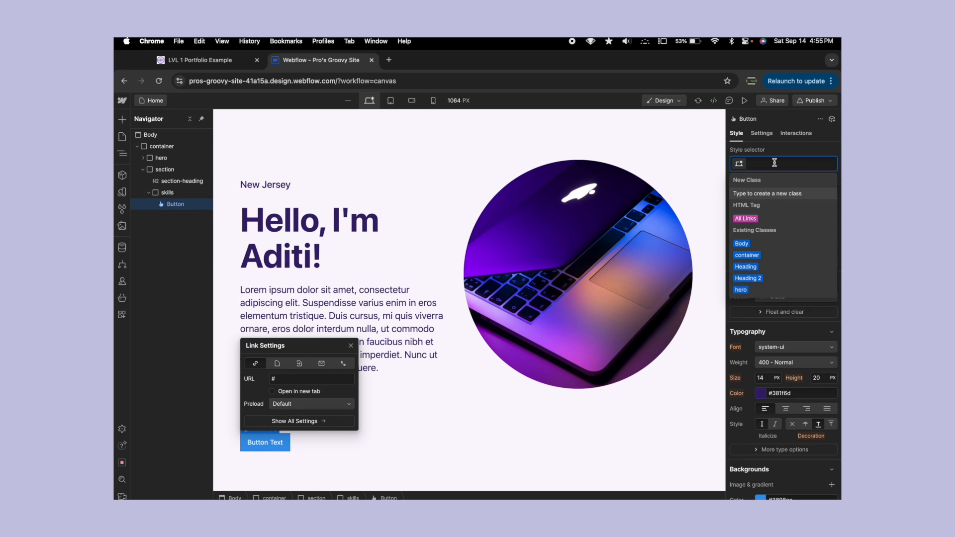
text(skill)
key(Return)
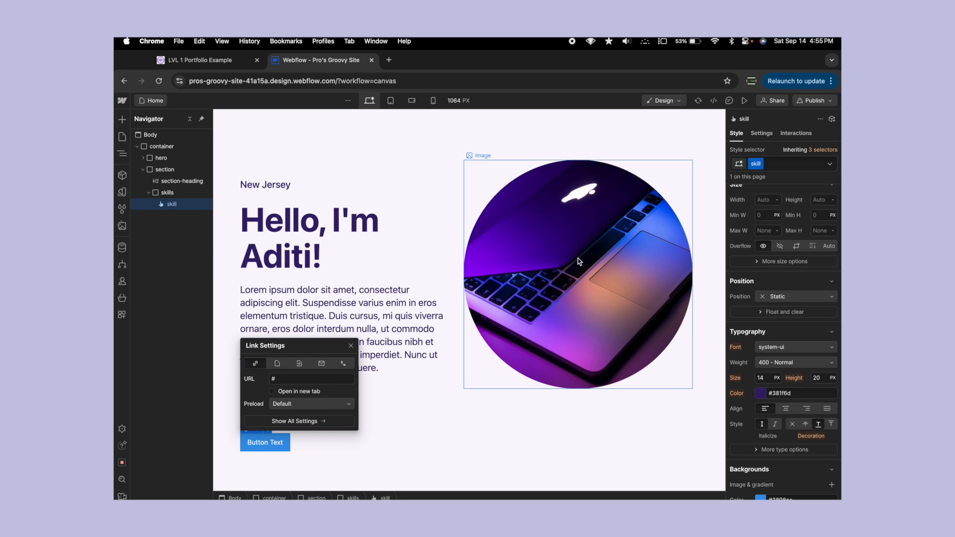
- Examine the skill buttons on the example portfolio, then change the new button's text to "HTML"
click(229, 61)
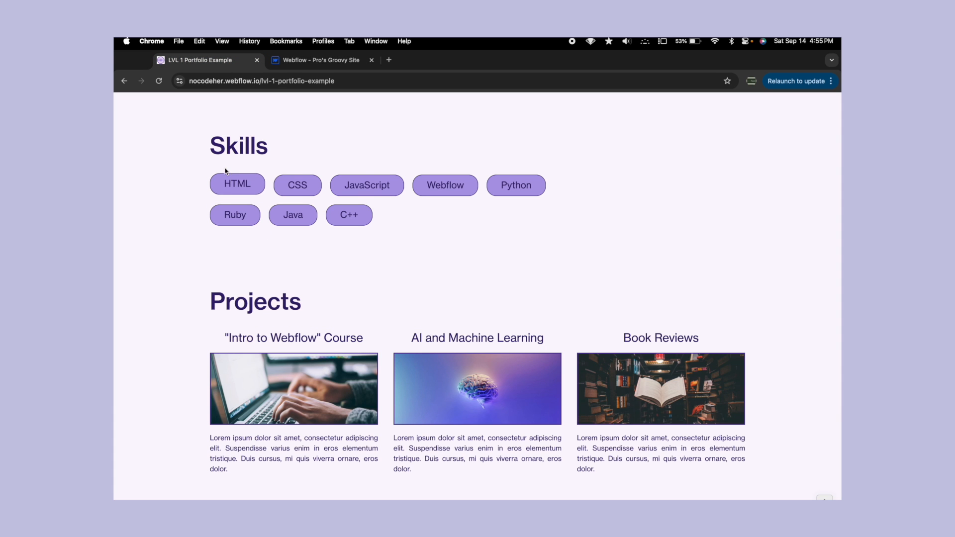
scroll(225, 171, up, 5)
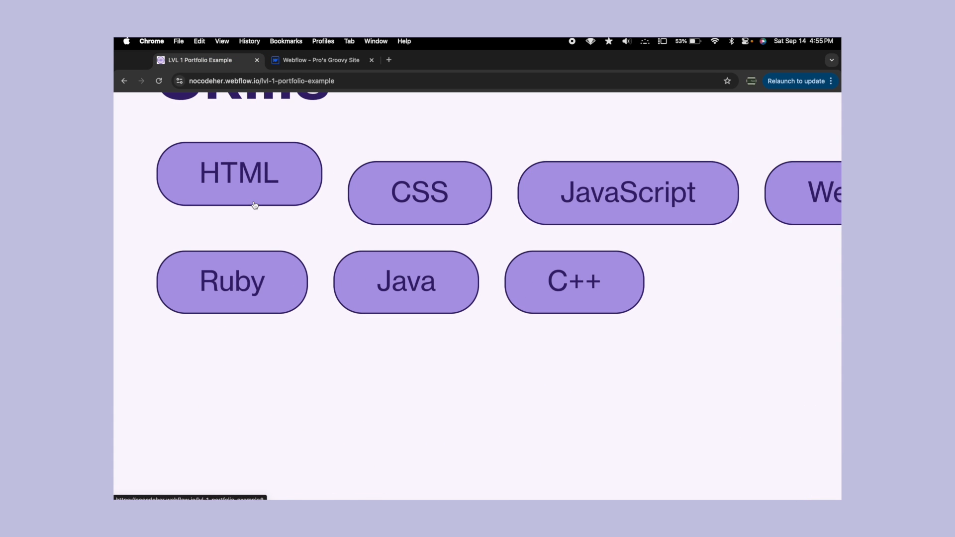
scroll(254, 205, up, 1)
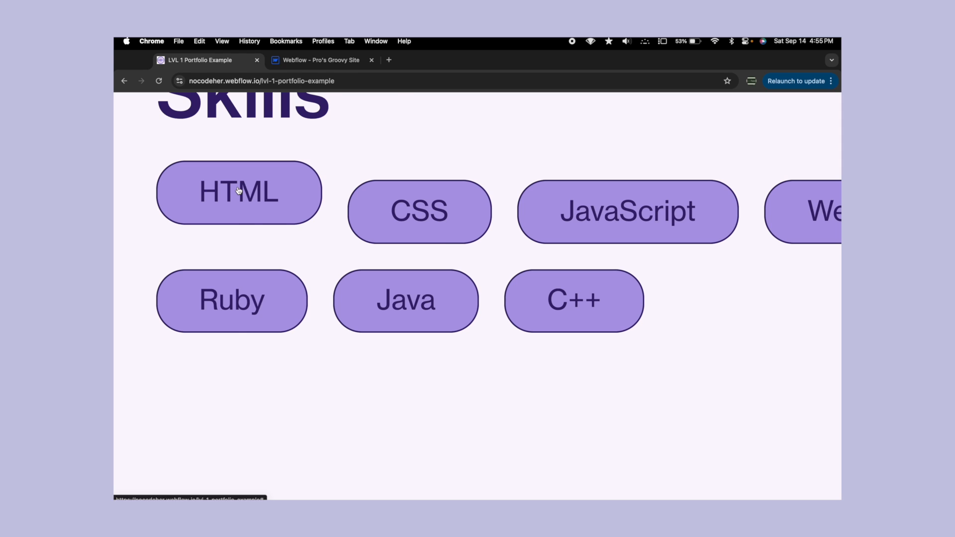
key(ctrl+Tab)
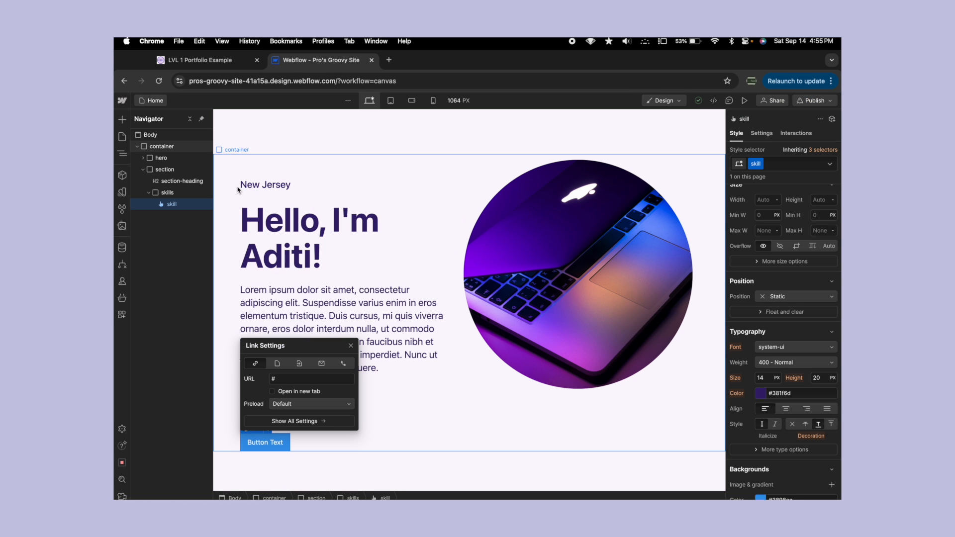
click(266, 442)
double_click(266, 442)
text(Html)
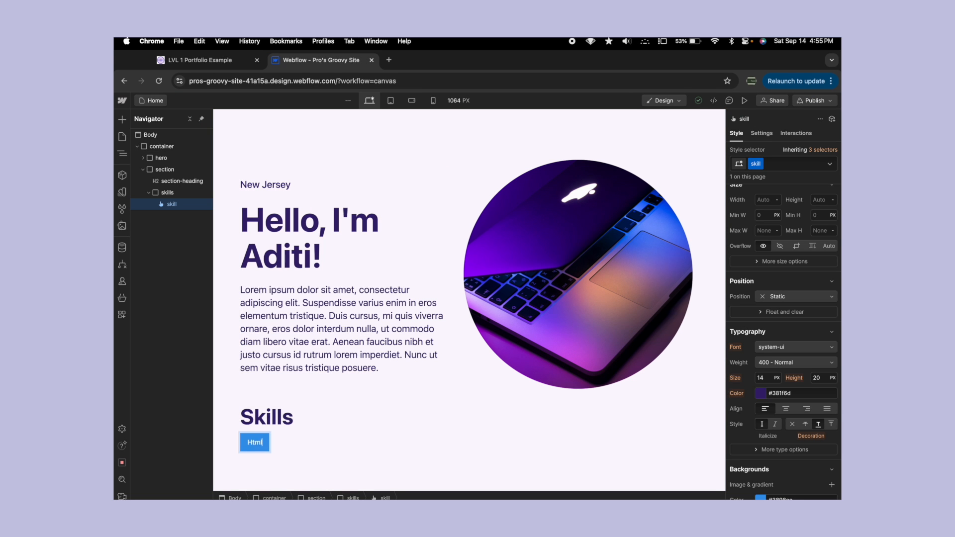
key(BackSpace)
key(BackSpace)
key(BackSpace)
text(HTH)
key(BackSpace)
text(ML)
key(Escape)
- Set the HTML button's font size to 18 px and its line height to 22 px
scroll(380, 395, down, 1)
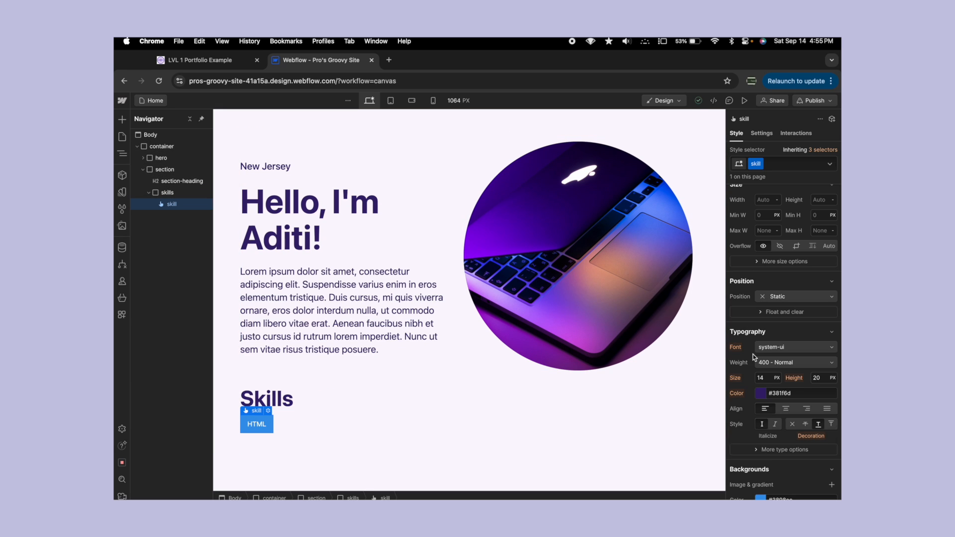
click(765, 376)
click(821, 378)
text(22)
scroll(794, 350, up, 1)
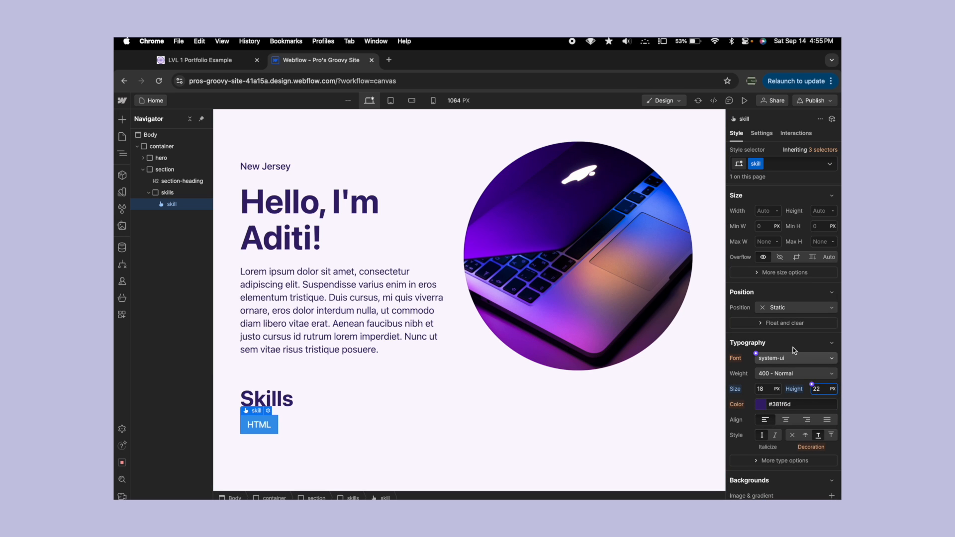
- Set the left padding of the HTML button to 20 px
scroll(795, 350, up, 2)
scroll(794, 350, down, 6)
scroll(794, 351, down, 2)
scroll(785, 323, up, 10)
click(757, 282)
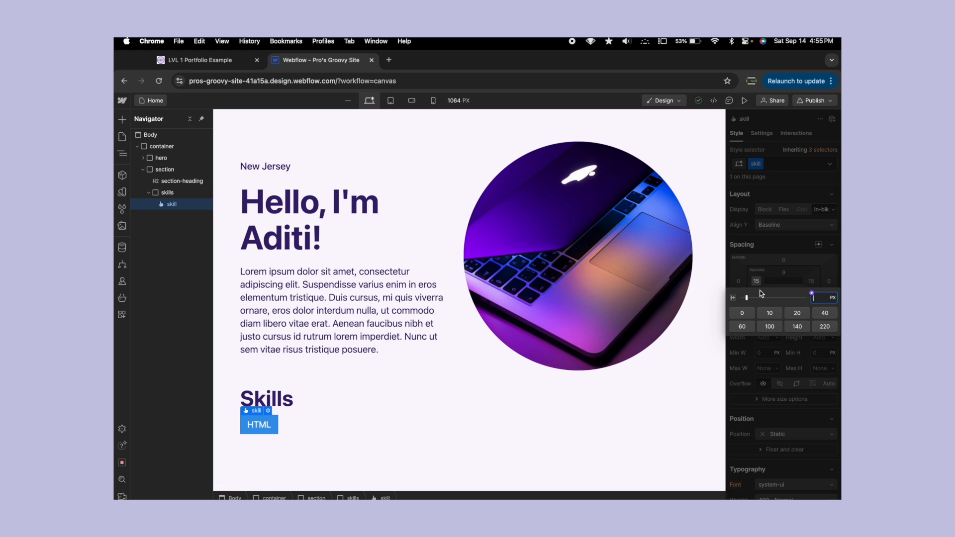
text(20)
key(Return)
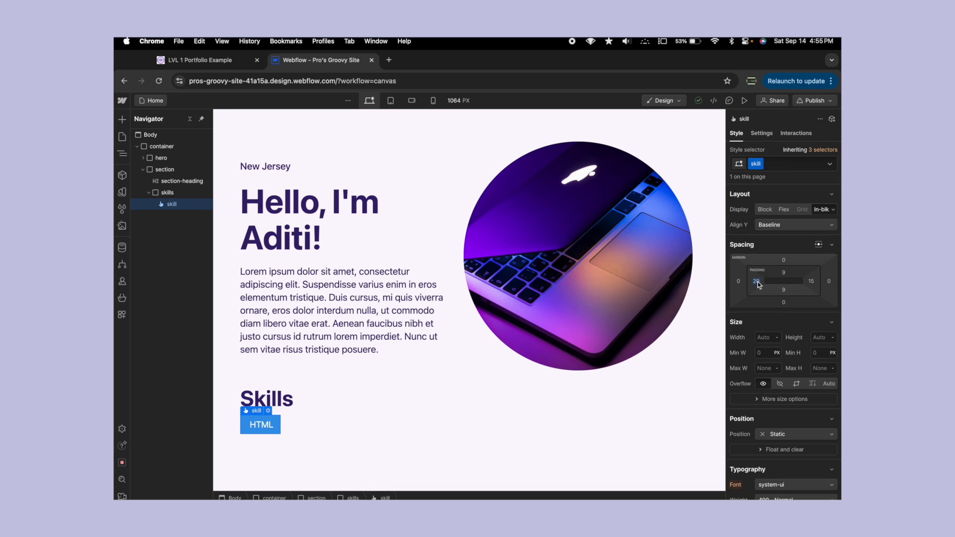
- Set both the left and right padding of the HTML button to 22 px
click(757, 282)
text(22)
key(Return)
click(811, 282)
text(22)
key(Return)
- Set the top and bottom padding of the HTML button to 12 px
click(783, 274)
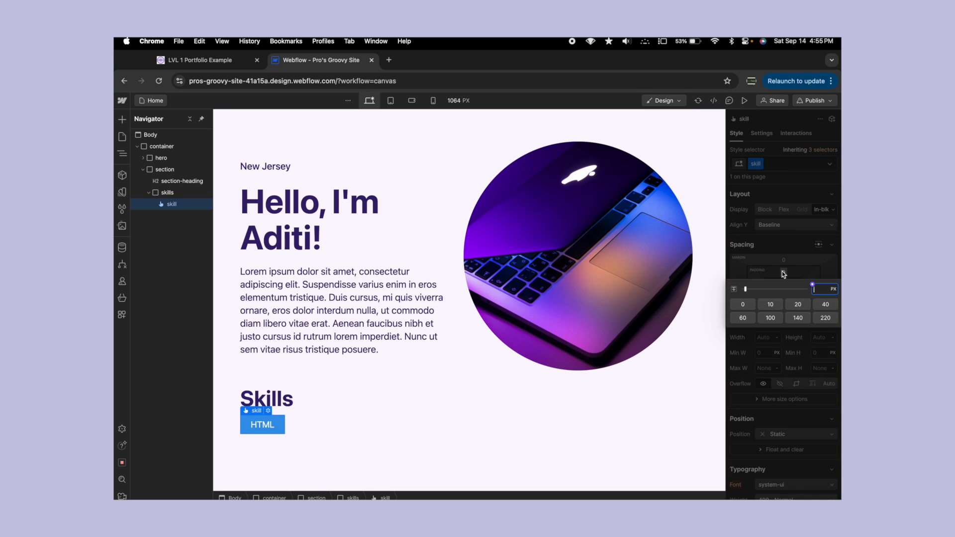
key(Return)
click(783, 291)
text(12)
key(Return)
- Round the corners of the HTML button with a border radius of 20 px
scroll(790, 317, down, 10)
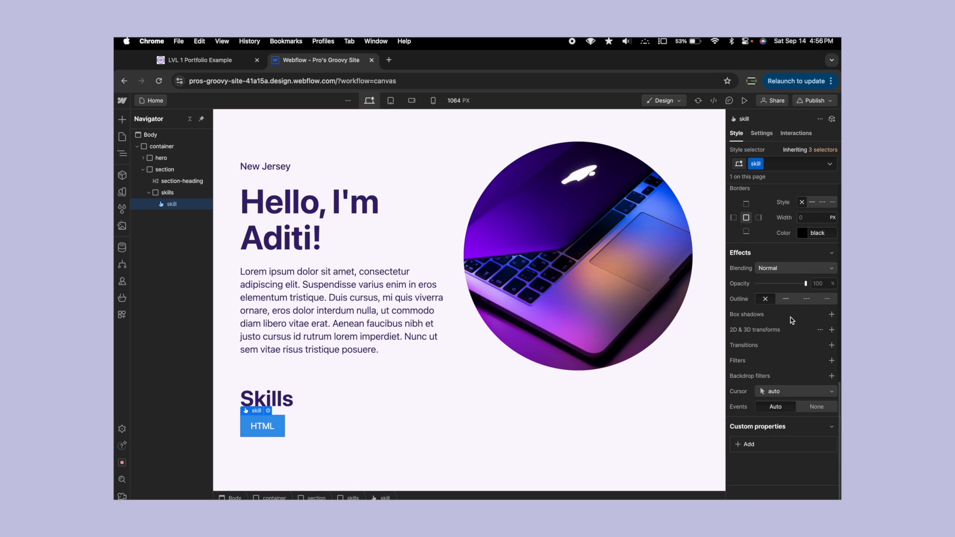
scroll(780, 291, up, 4)
scroll(780, 294, down, 3)
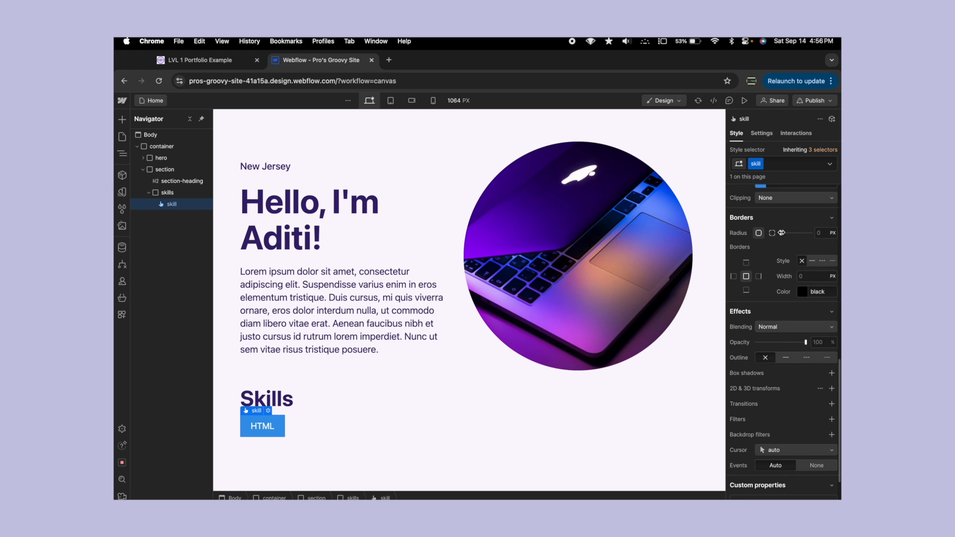
drag(780, 232, 833, 233)
click(822, 232)
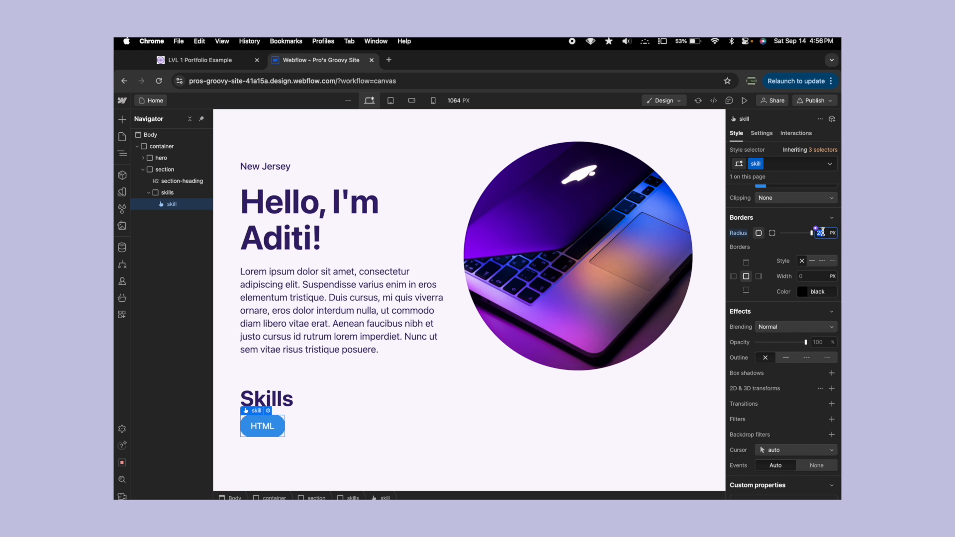
text(50%15)
click(461, 385)
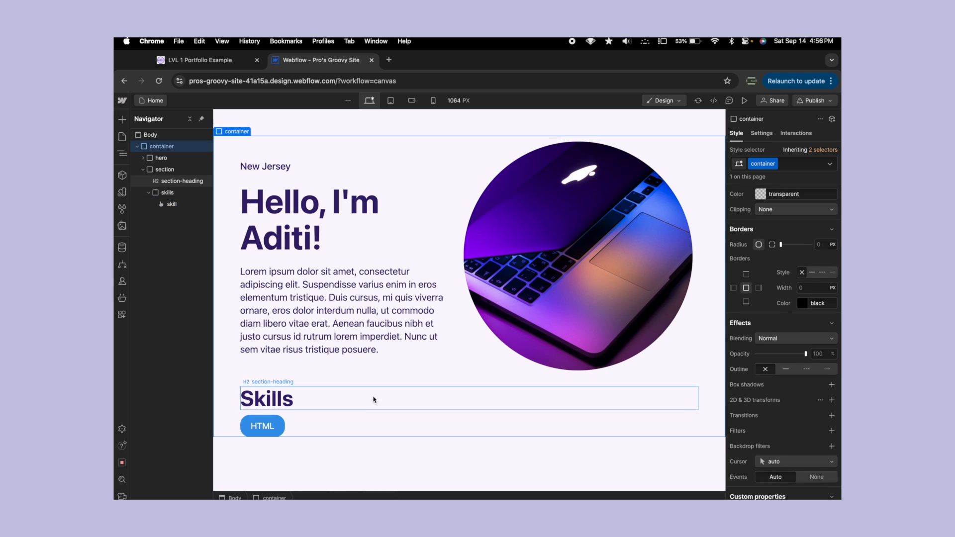
- Compare with the example portfolio, then set the HTML button's left and right padding to 30 px
key(ctrl+Tab)
key(ctrl+Tab)
click(280, 432)
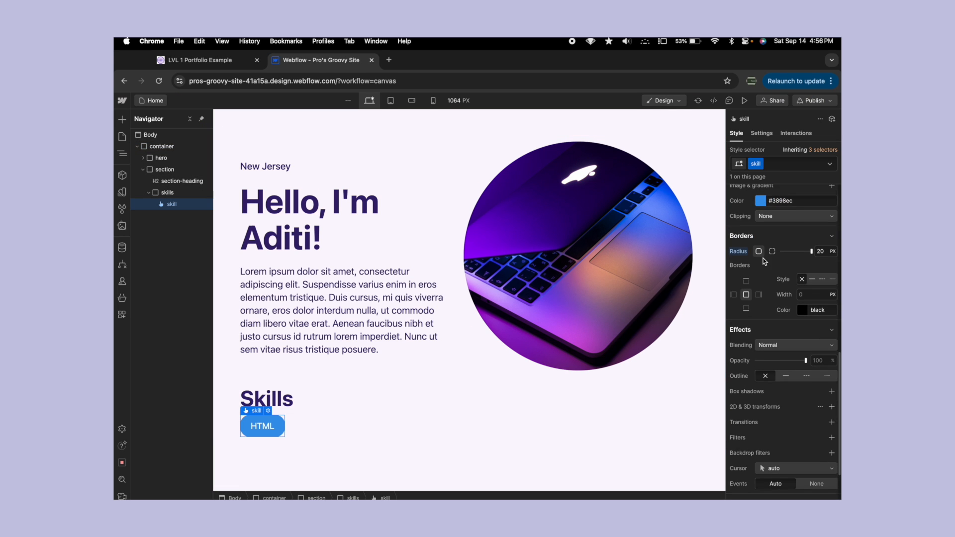
click(756, 281)
text(30)
key(Return)
click(811, 281)
text(30)
key(Return)
click(657, 345)
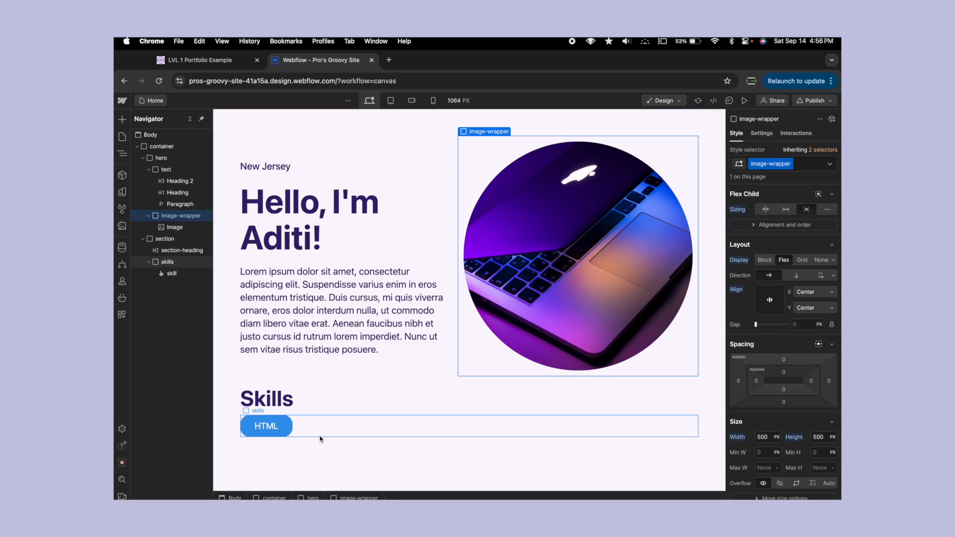
- Set the HTML button's left and right padding to 28 px
click(269, 428)
click(756, 282)
text(28)
key(Return)
click(814, 285)
text(28)
key(Return)
- Check the hero image's corner radius, then set the HTML button's border radius to 250 px
scroll(784, 296, down, 5)
scroll(784, 296, down, 6)
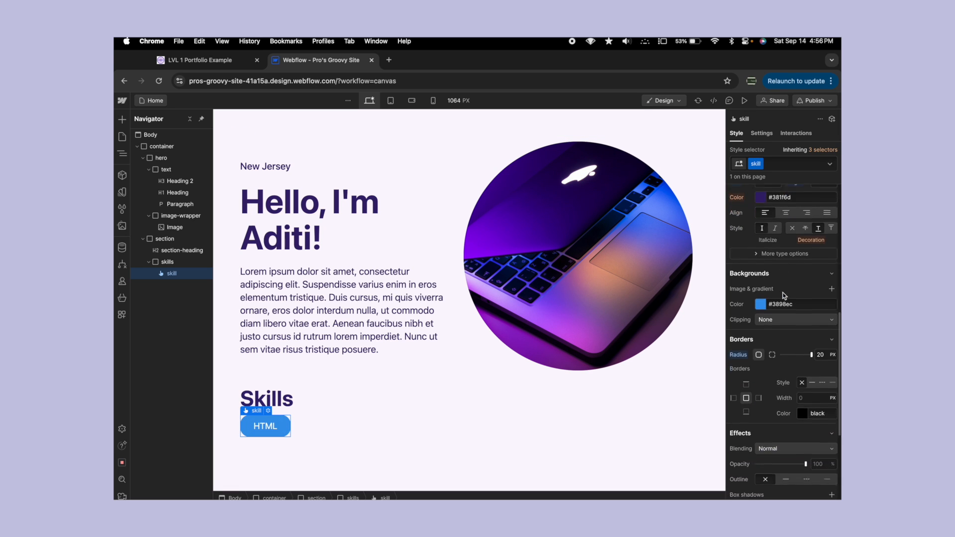
scroll(784, 295, up, 3)
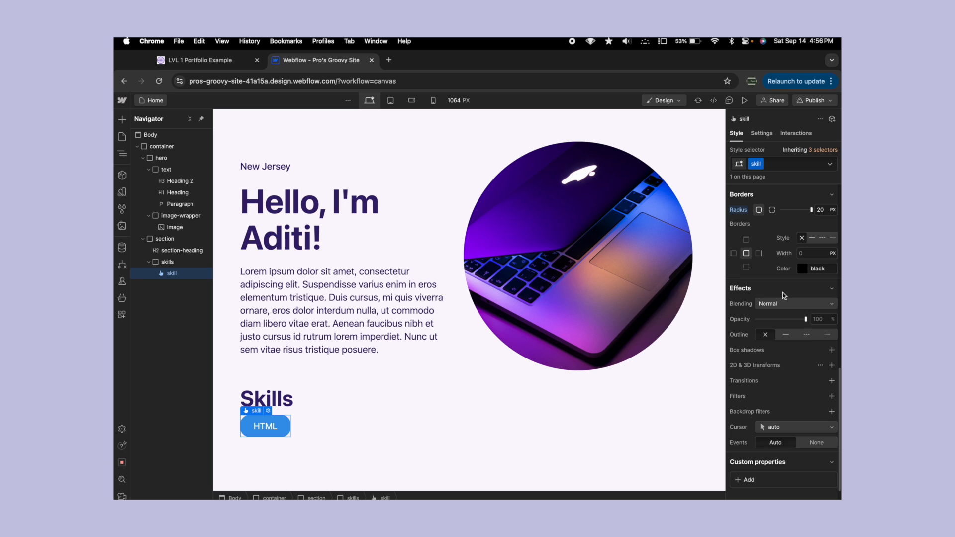
click(821, 245)
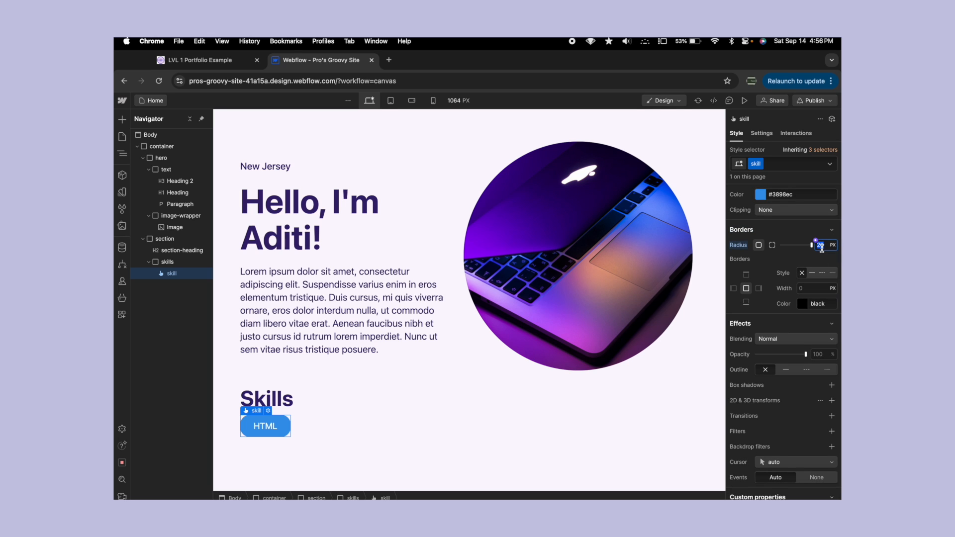
click(579, 341)
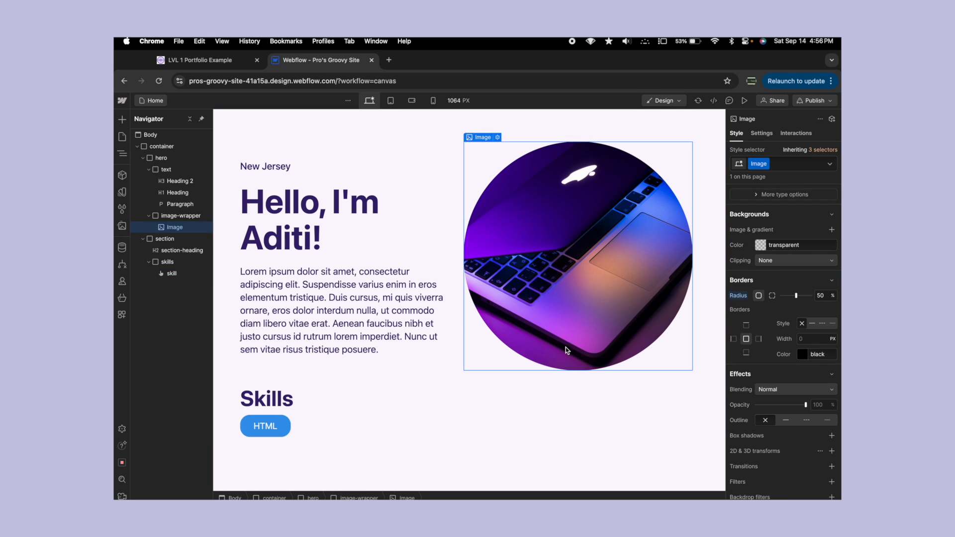
click(271, 431)
click(820, 245)
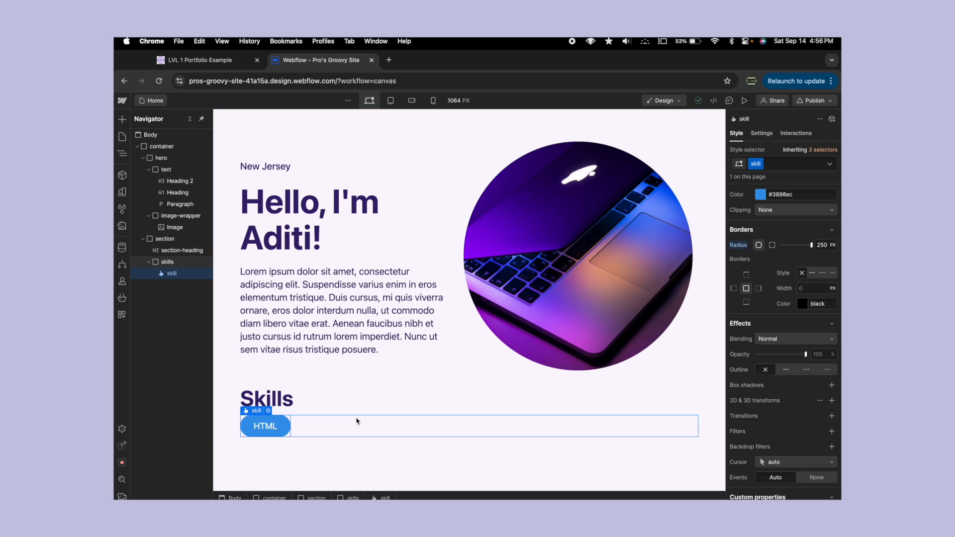
click(356, 419)
click(329, 386)
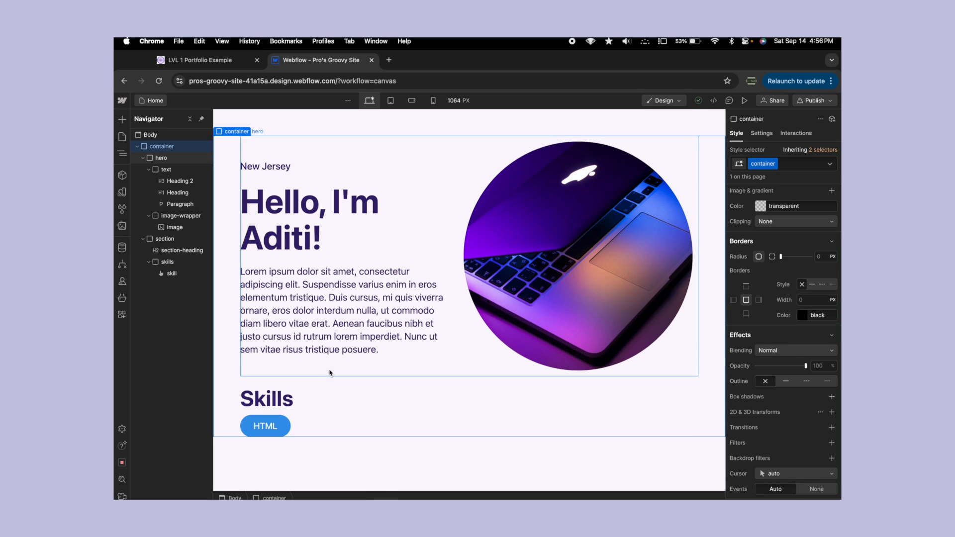
click(336, 353)
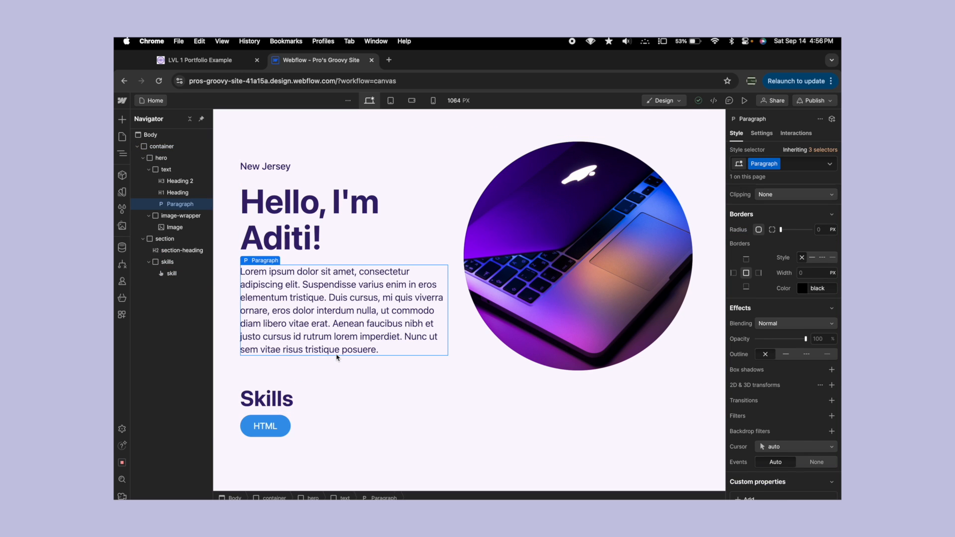
- Sample the dark purple #371f6d from the hero heading as the HTML button's background color
click(268, 427)
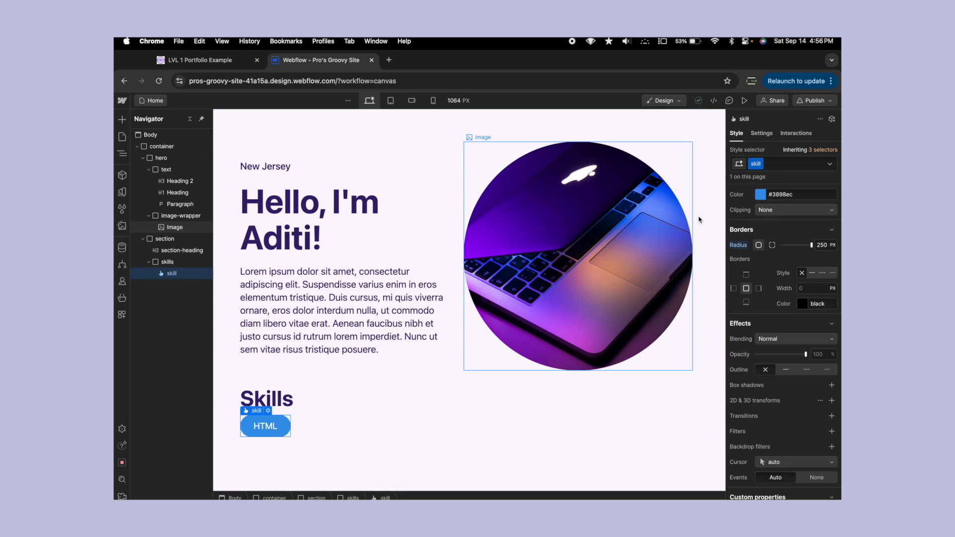
click(758, 203)
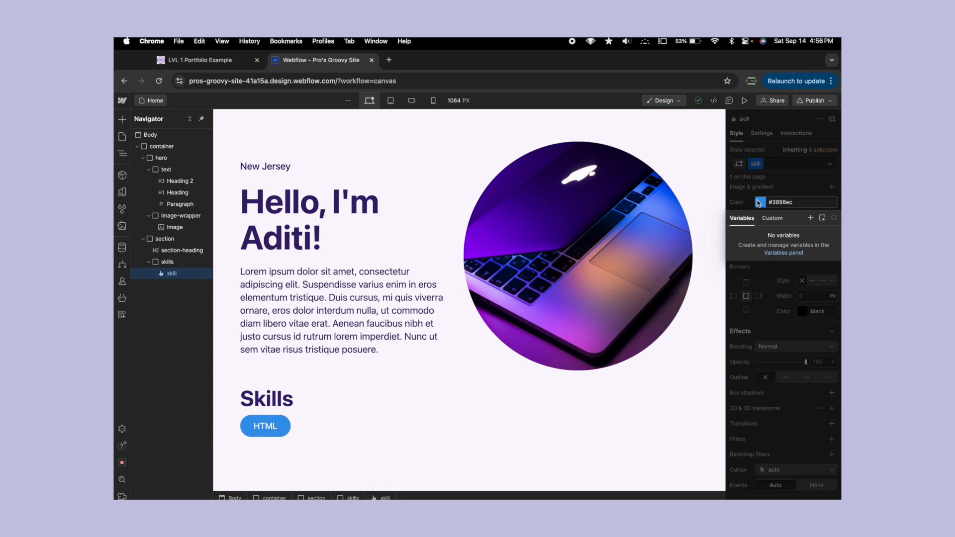
click(758, 203)
click(760, 203)
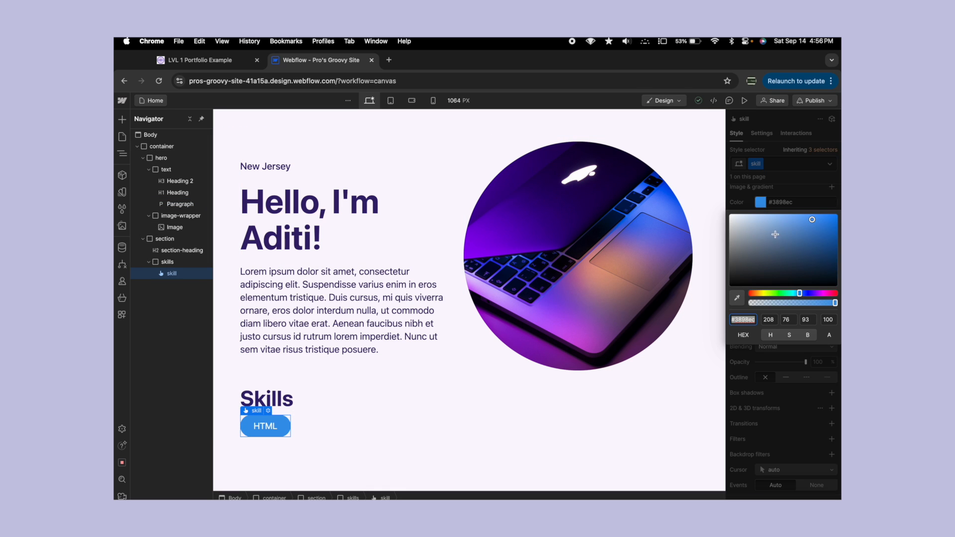
click(737, 297)
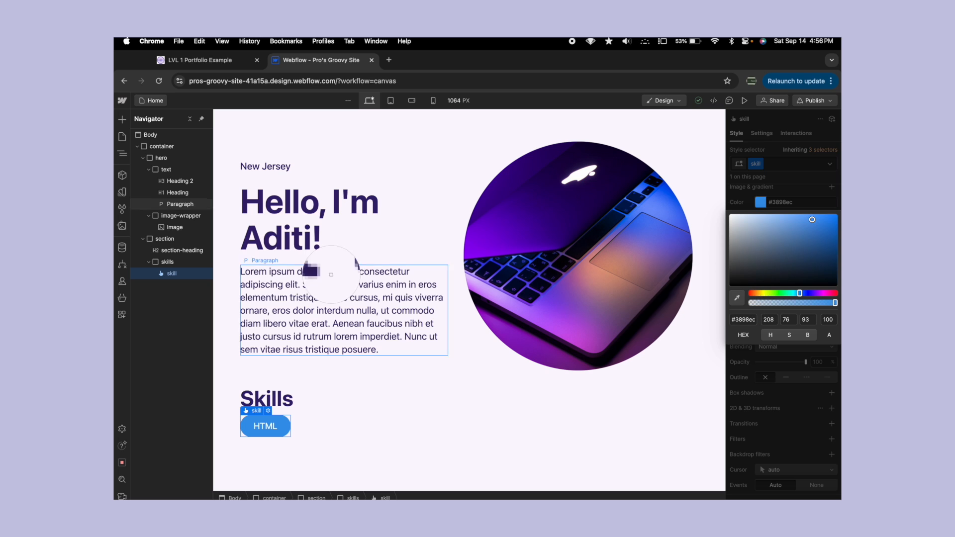
click(281, 208)
click(373, 196)
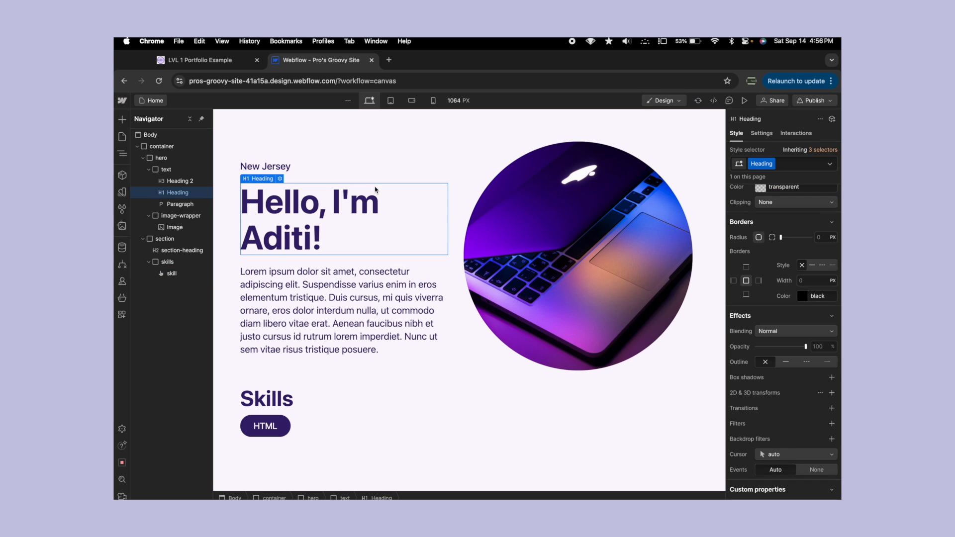
- Lighten the HTML button's background color to the medium purple #7858c0
click(274, 423)
click(760, 203)
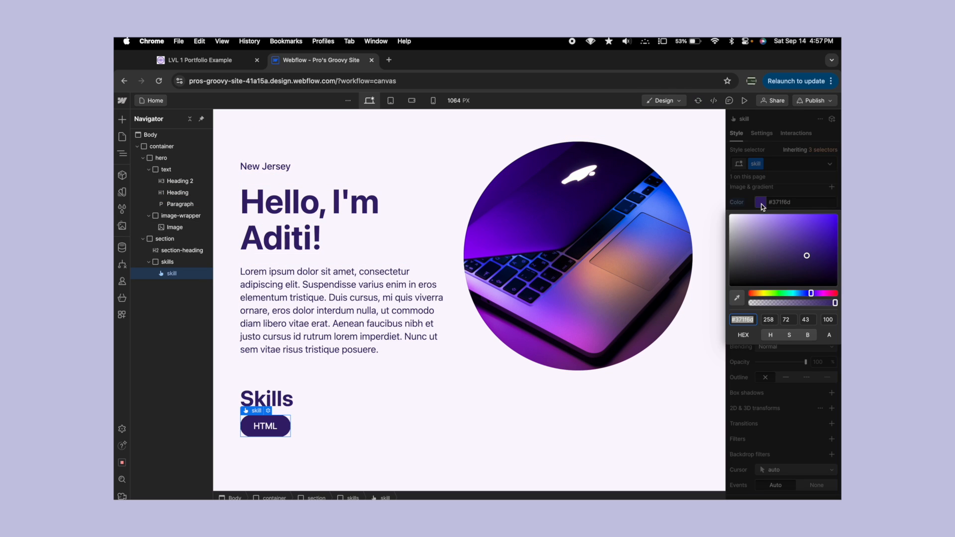
drag(807, 255, 788, 232)
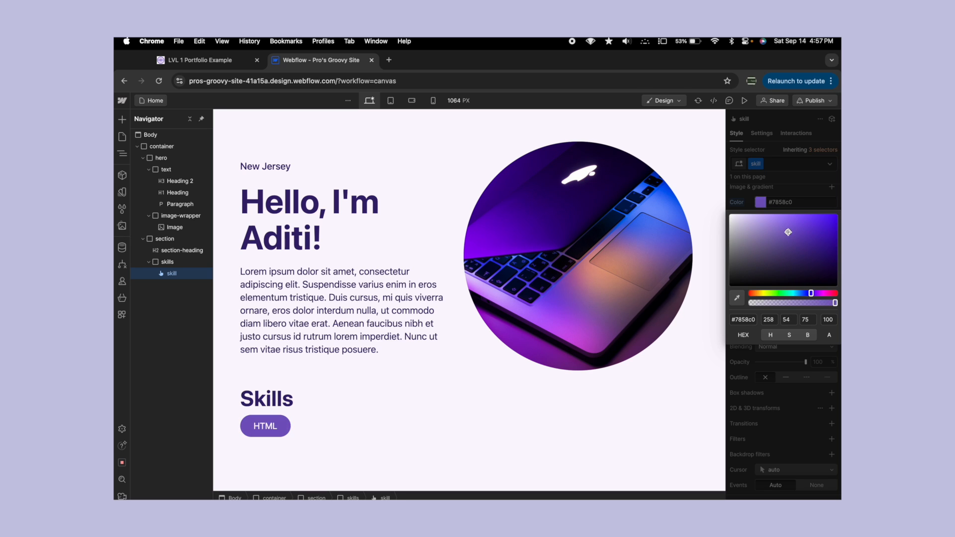
click(791, 183)
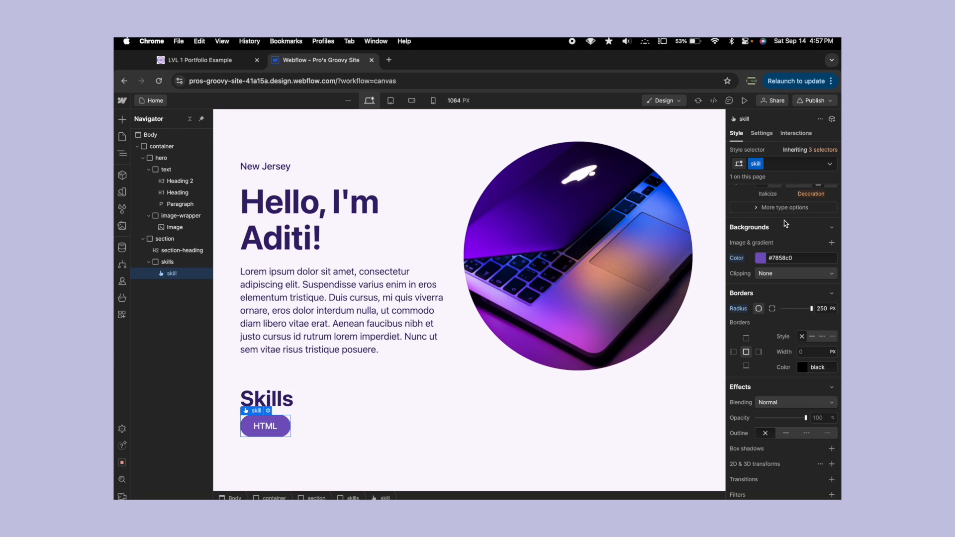
- Sample the hero heading's dark purple #371f6d as the HTML button's text color
scroll(765, 340, up, 5)
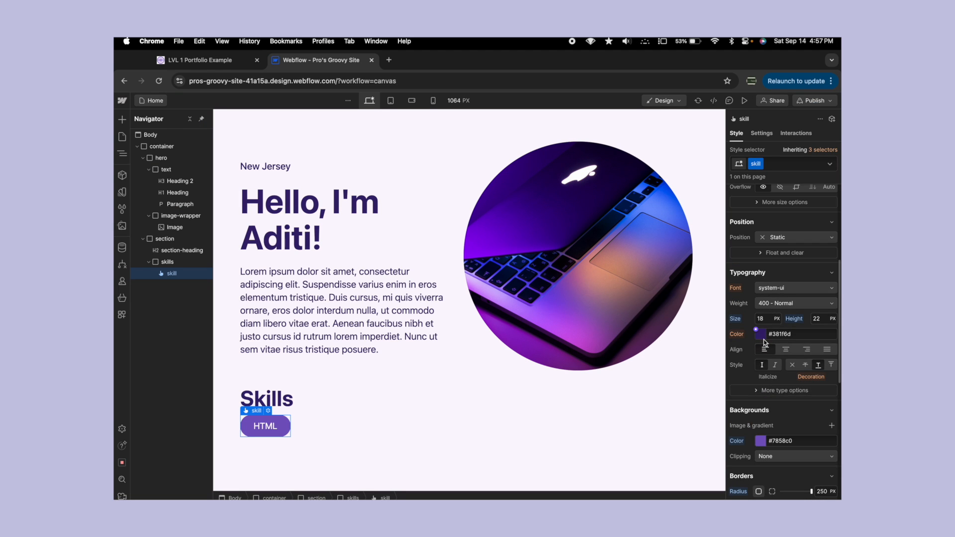
click(762, 335)
click(772, 329)
click(761, 335)
click(737, 430)
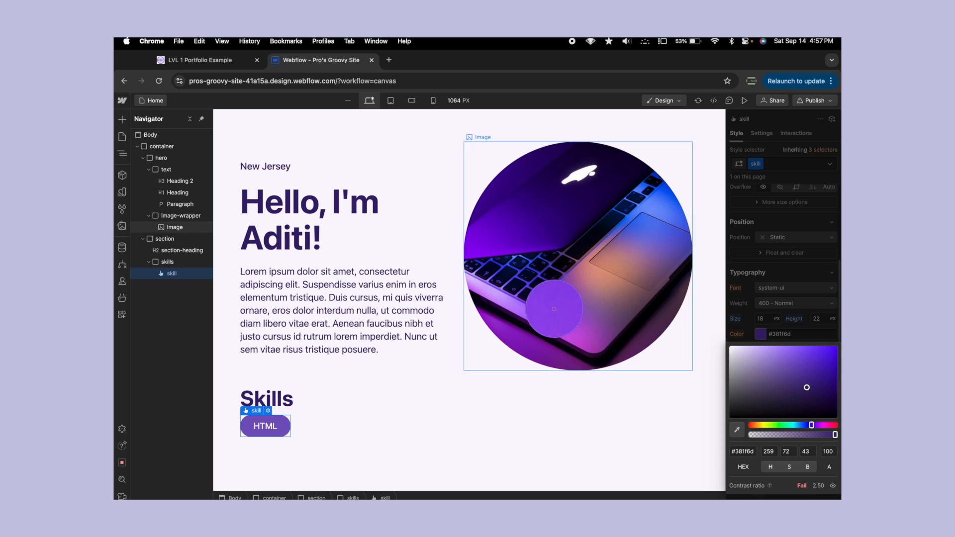
click(334, 206)
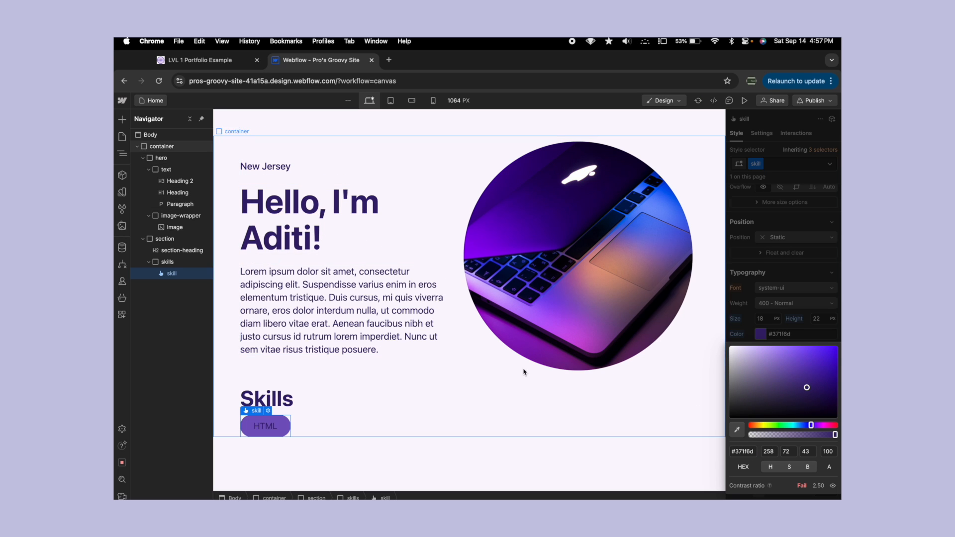
click(764, 314)
- Change the HTML button's background color to the light purple #bca9e9
scroll(763, 314, down, 2)
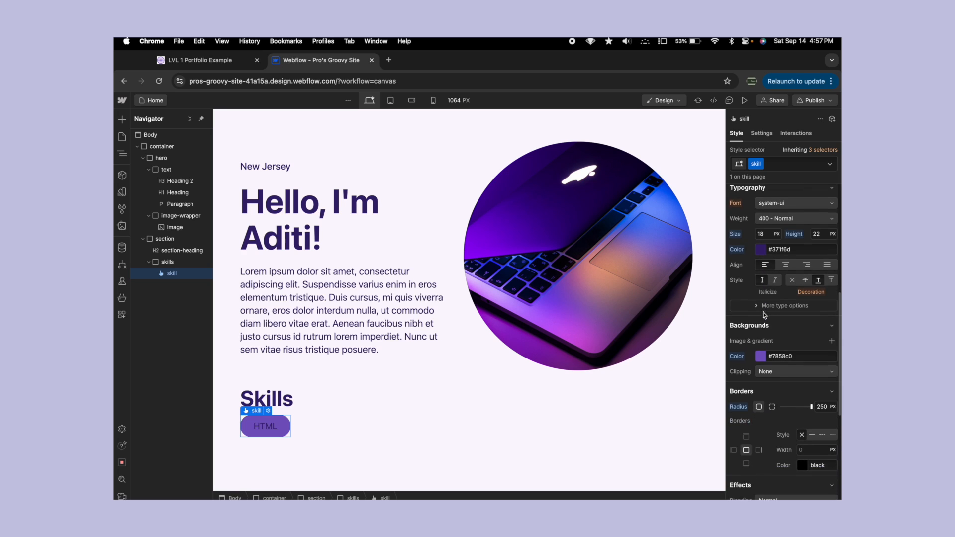
click(760, 356)
drag(788, 387, 759, 374)
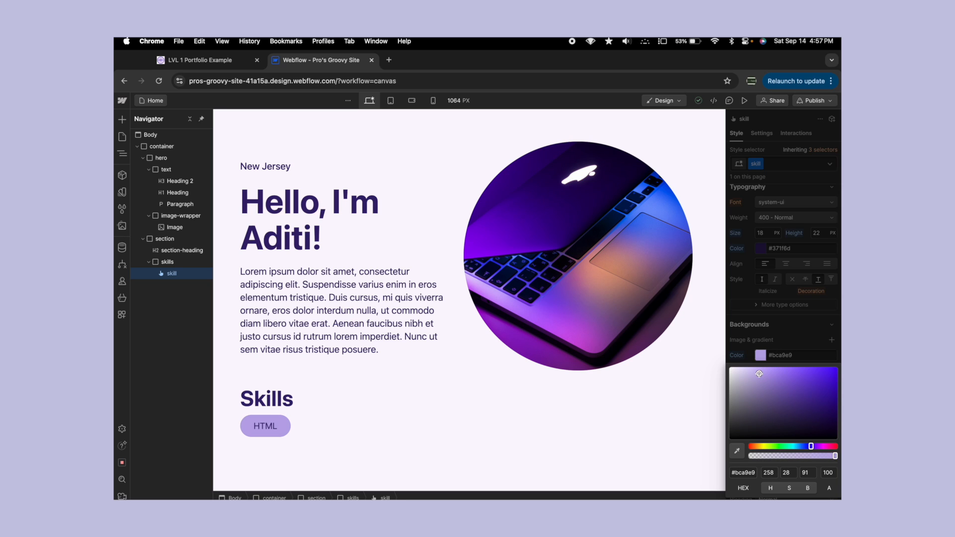
click(765, 340)
- Try border widths of 1 and 2 px on the HTML button and settle on a solid 1 px border
scroll(765, 340, down, 3)
click(806, 365)
text(2)
key(BackSpace)
text(1)
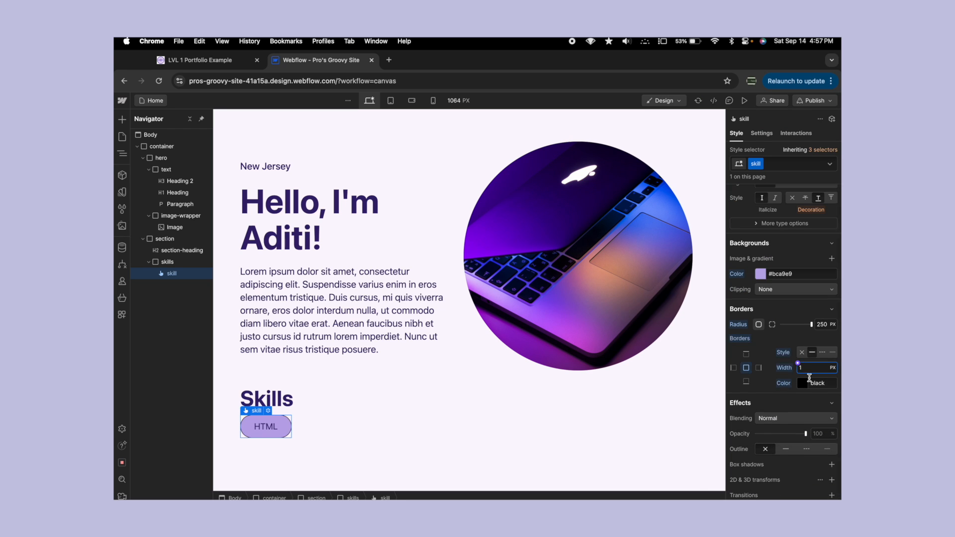
key(BackSpace)
text(2)
key(BackSpace)
text(1)
- Sample the hero heading's dark purple #371f6d as the HTML button's border color
click(802, 383)
click(739, 333)
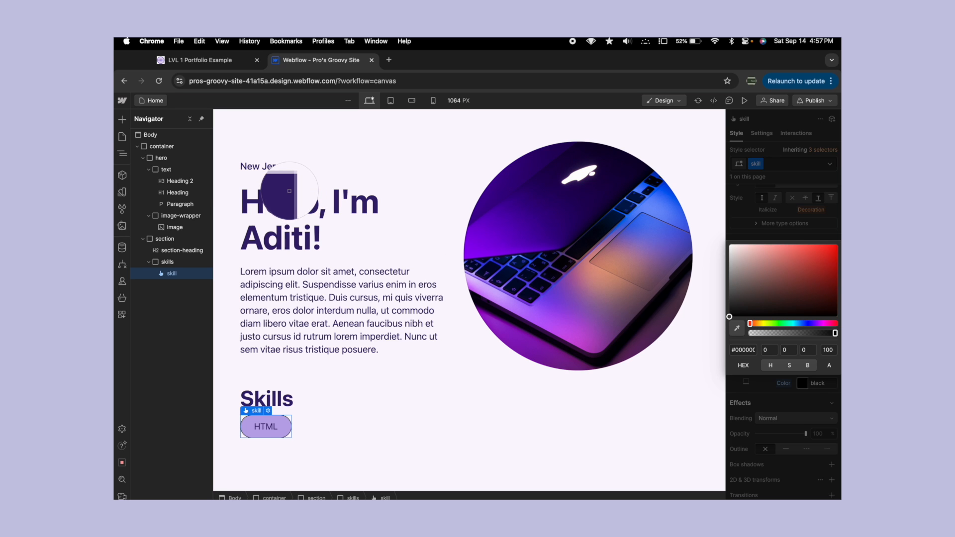
click(289, 191)
click(374, 197)
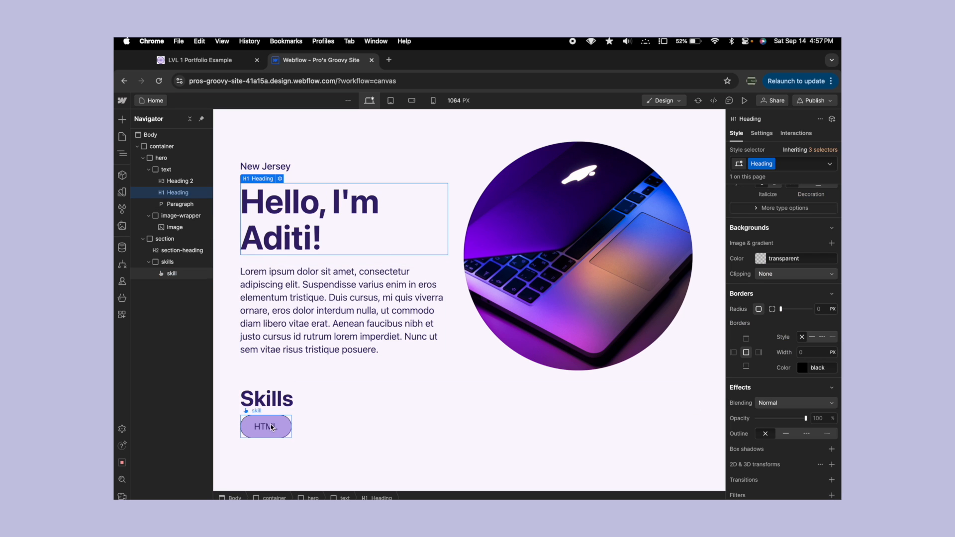
click(373, 368)
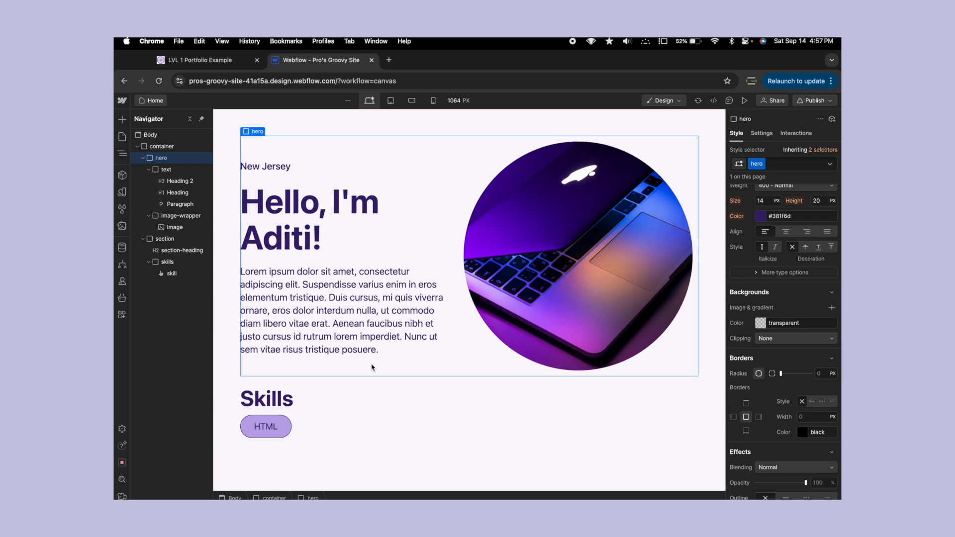
- Copy the HTML skill button and paste it four times inside the skills div
click(277, 426)
key(super+c)
key(super+v)
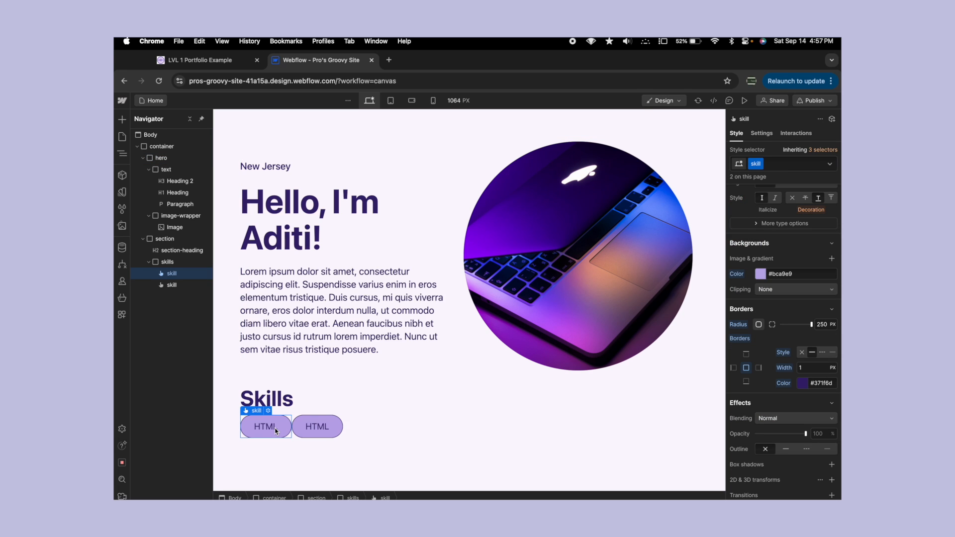
key(super+v)
key(super+v)
key(super+v)
- Change the text of the second skill button to CSS and the third to Webflow
click(317, 427)
double_click(316, 427)
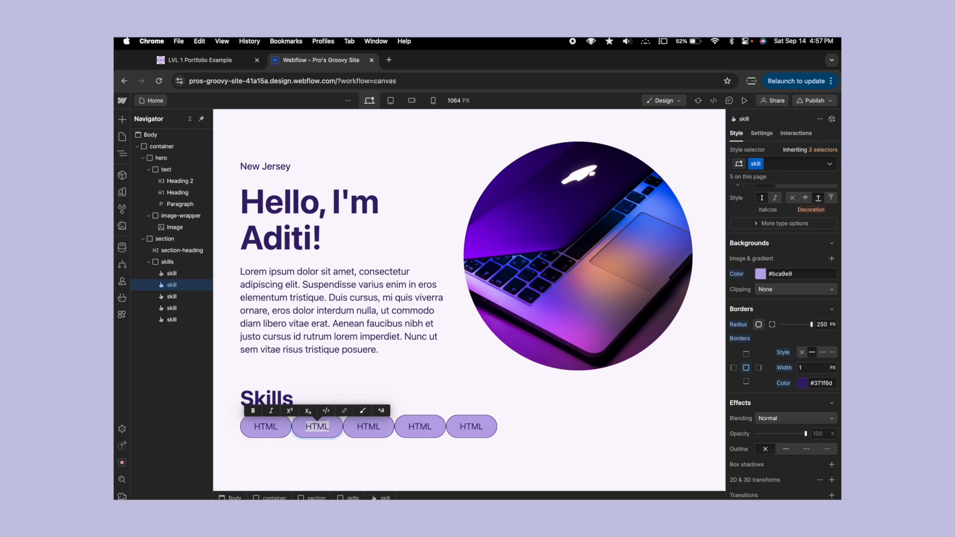
text(CSS)
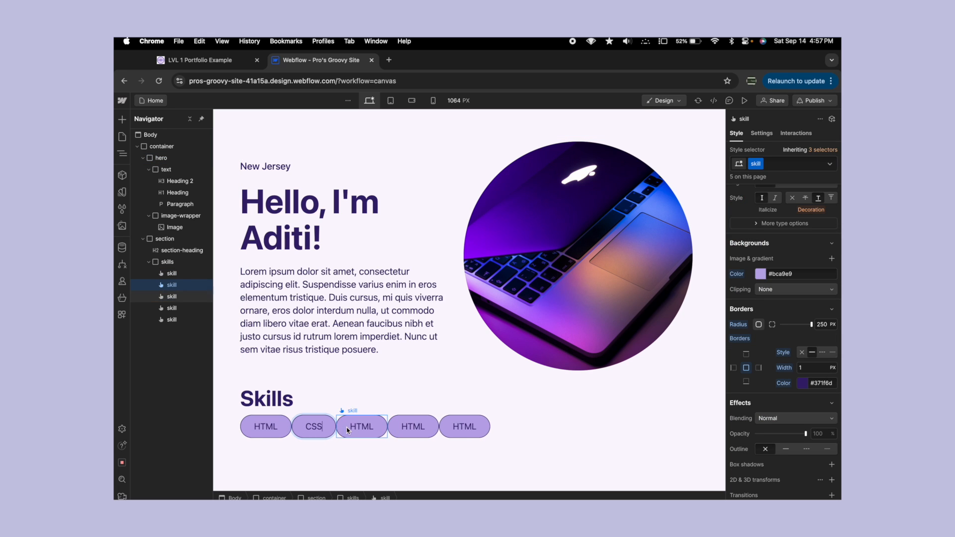
double_click(346, 430)
text(Webflow)
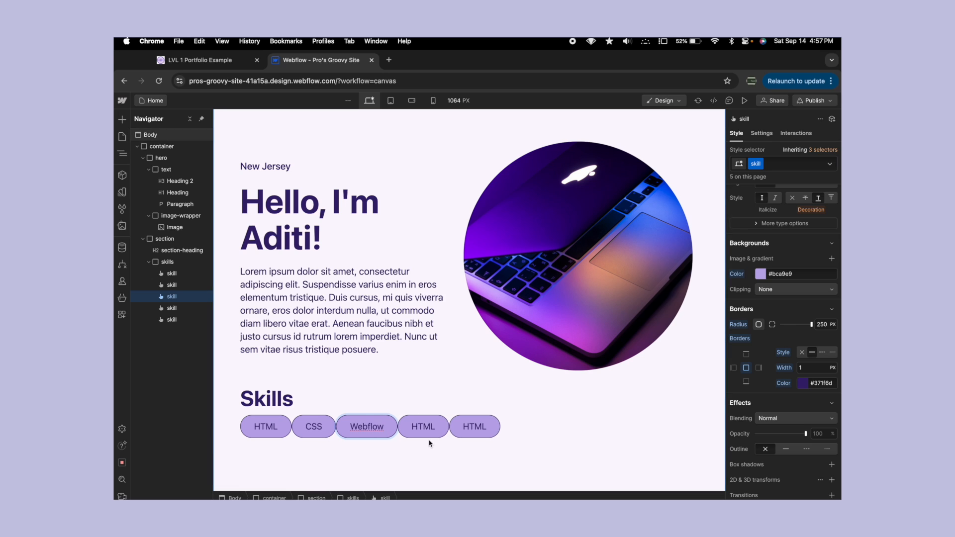
- Change the text of the fourth skill button to JavaScript and the fifth to Python
click(431, 433)
double_click(431, 433)
text(JS)
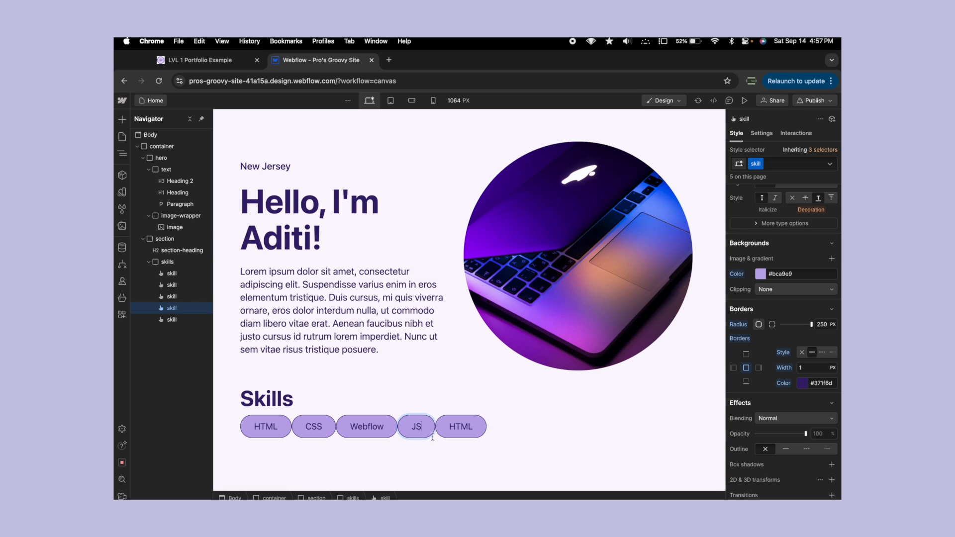
key(BackSpace)
text(avaScript)
click(482, 426)
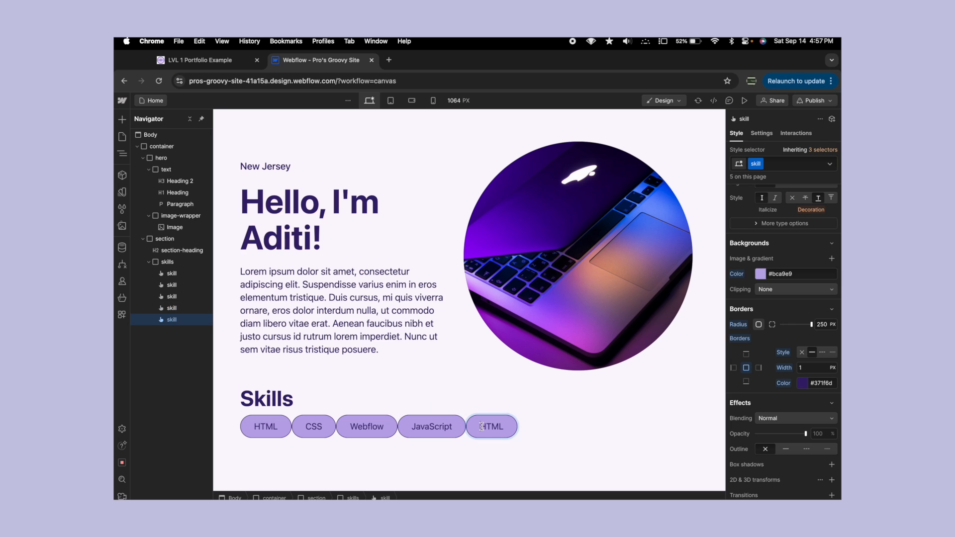
double_click(481, 426)
text(Python)
key(Escape)
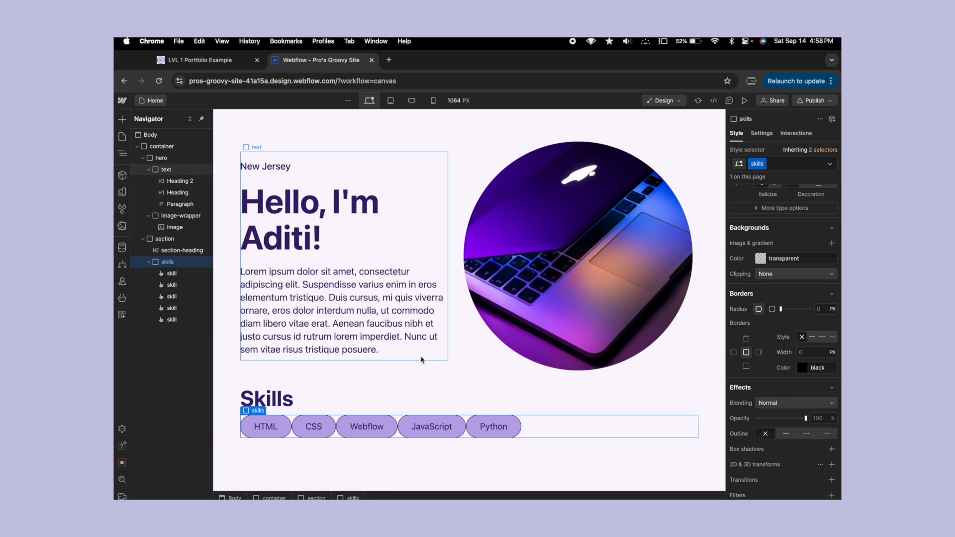
- Set the skills div's display to Flex and give its skill buttons a 10 px gap
click(422, 360)
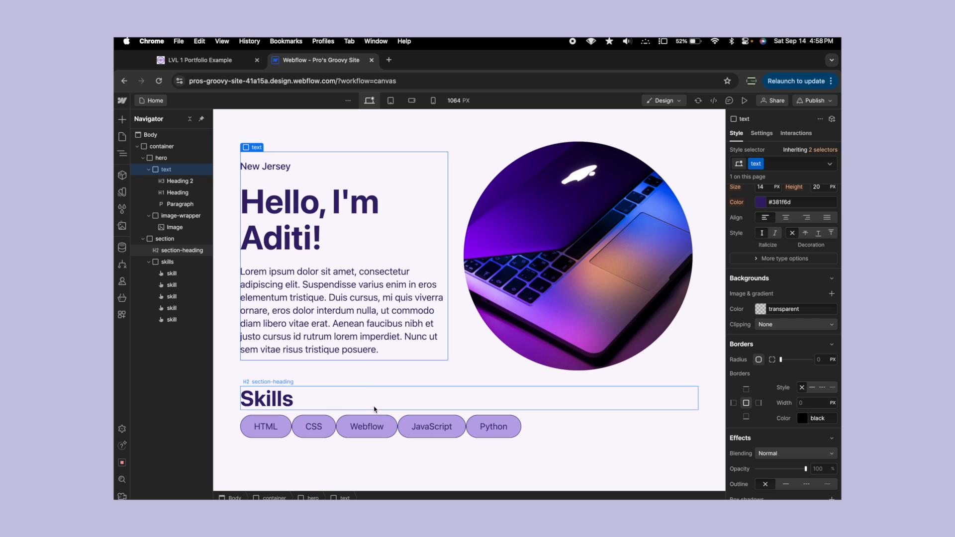
click(539, 422)
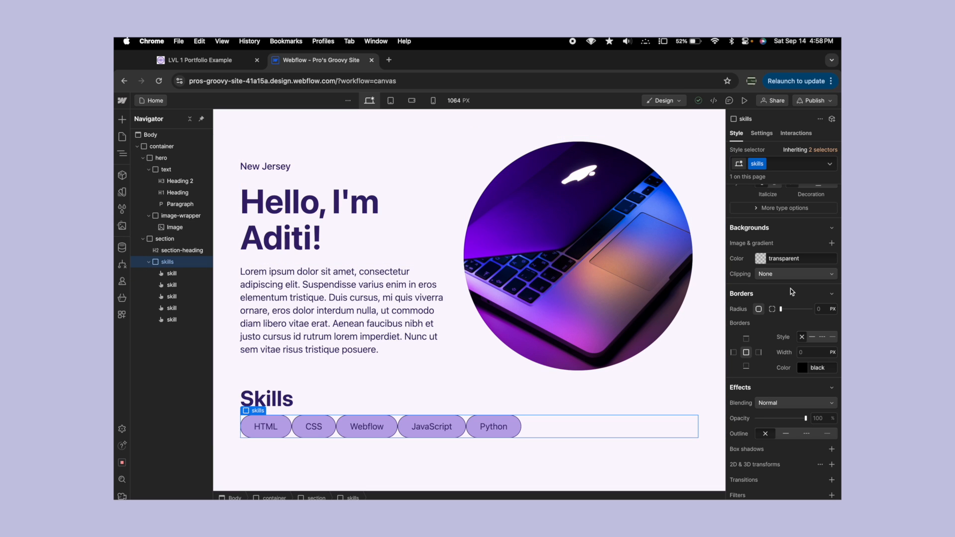
scroll(789, 285, up, 8)
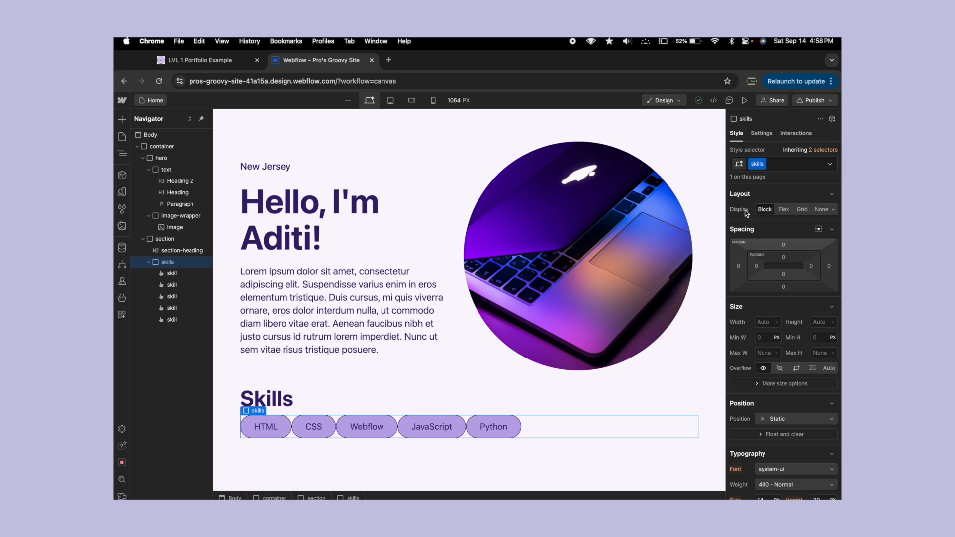
click(783, 210)
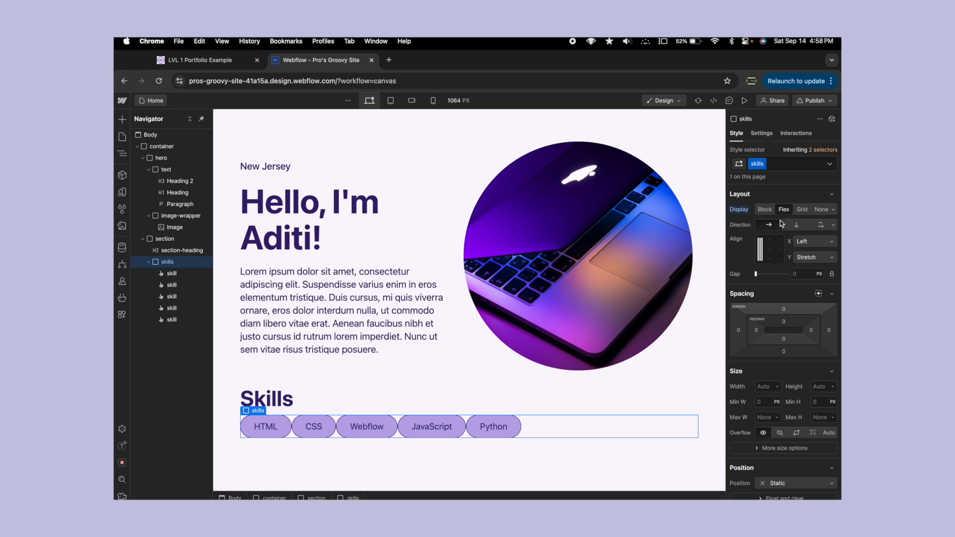
click(795, 277)
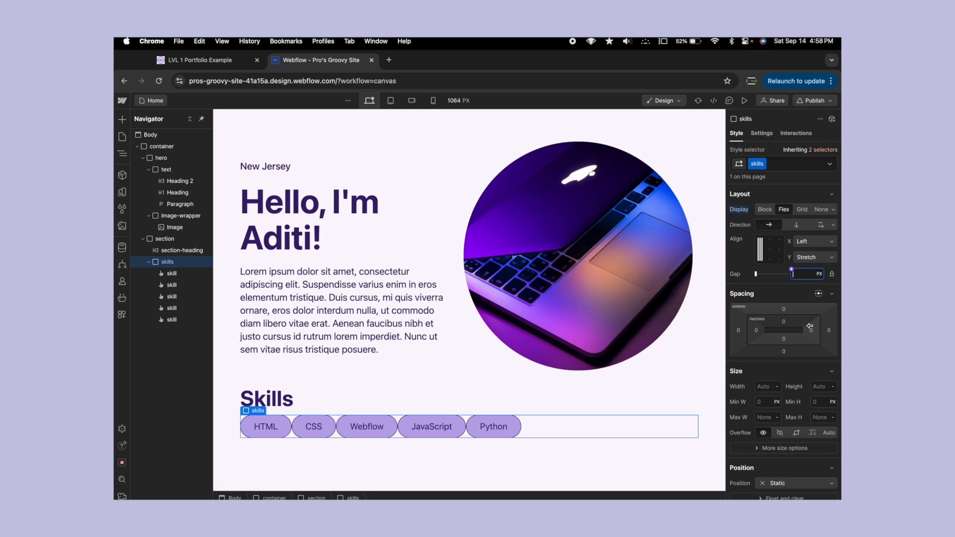
text(1)
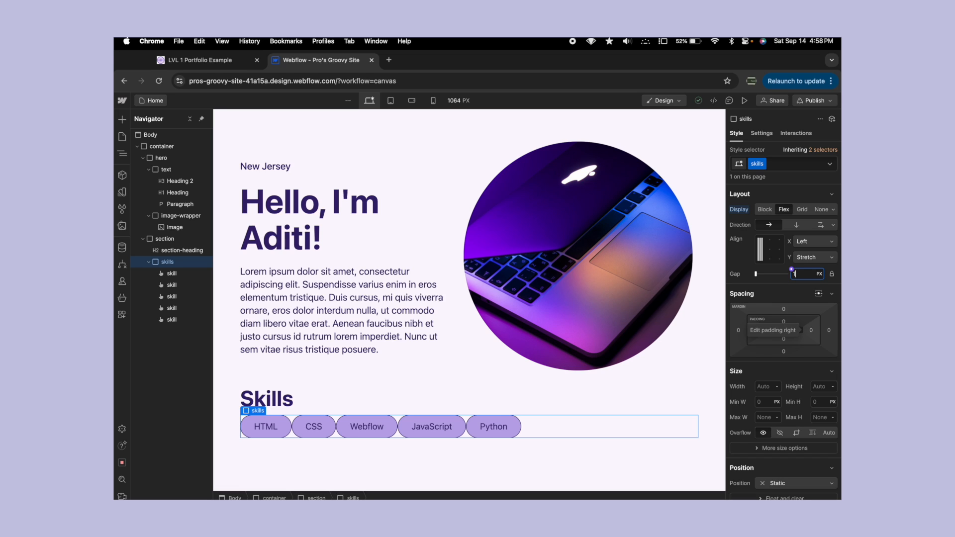
text(6)
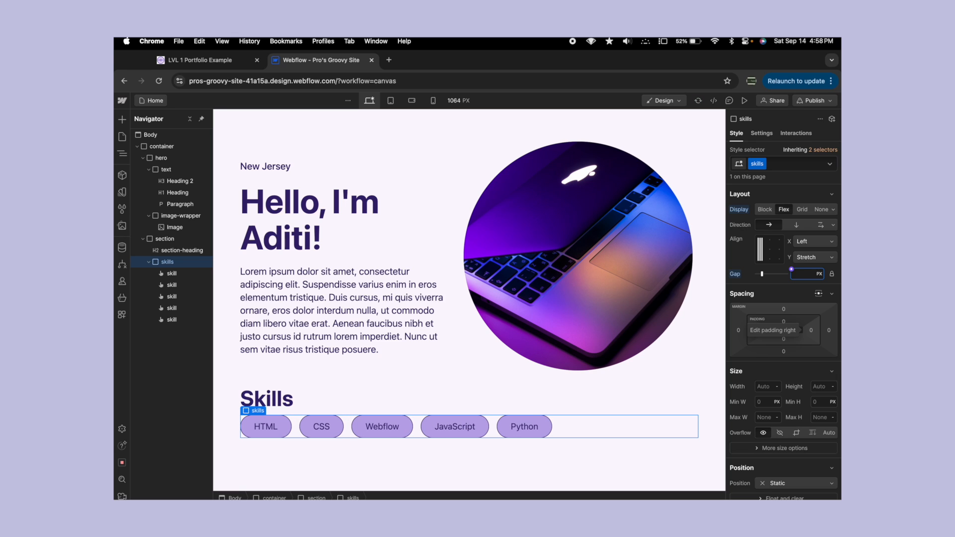
click(457, 384)
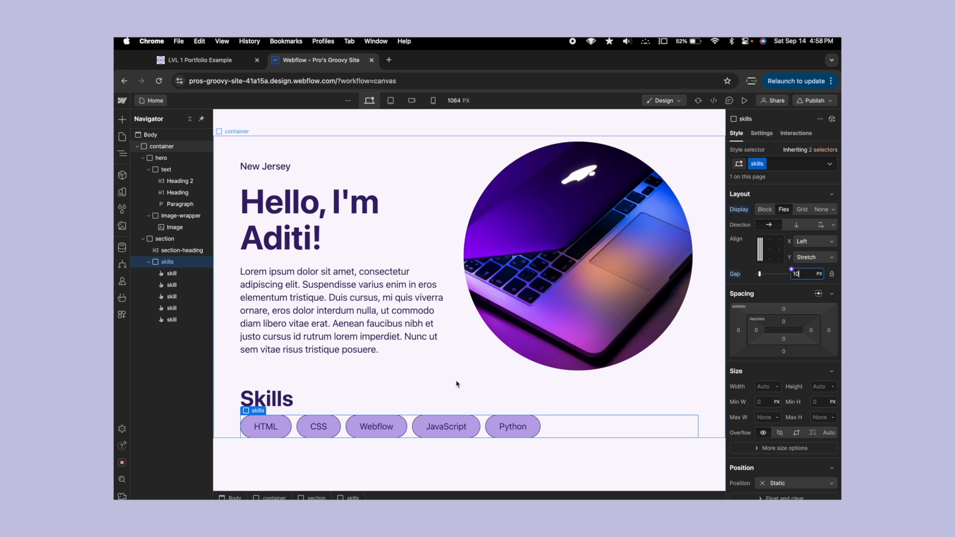
- Try duplicating the Python skill button three times and undo the duplications
click(507, 423)
key(super+d)
key(super+d)
key(super+d)
key(super+d)
key(super+d)
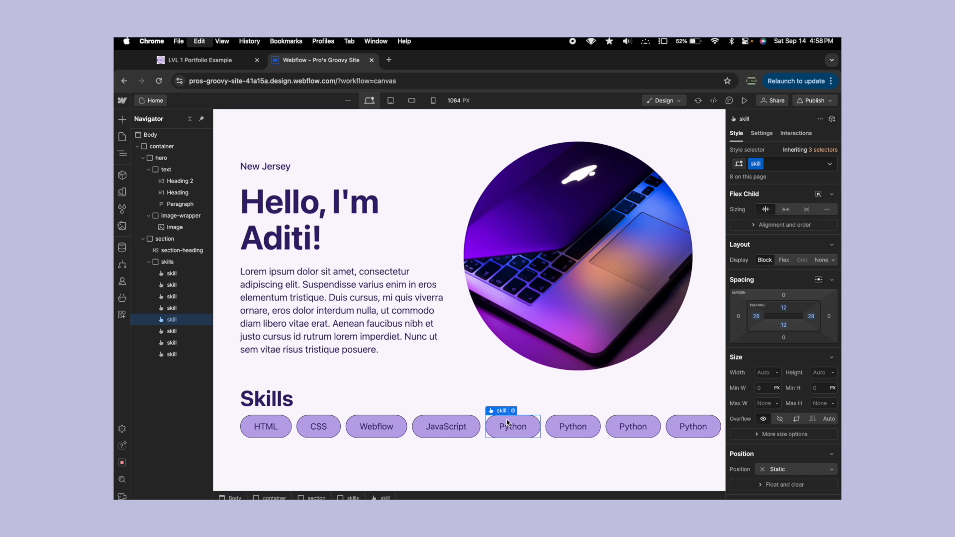
key(super+z)
key(super+z)
key(super+z)
key(super+z)
key(super+z)
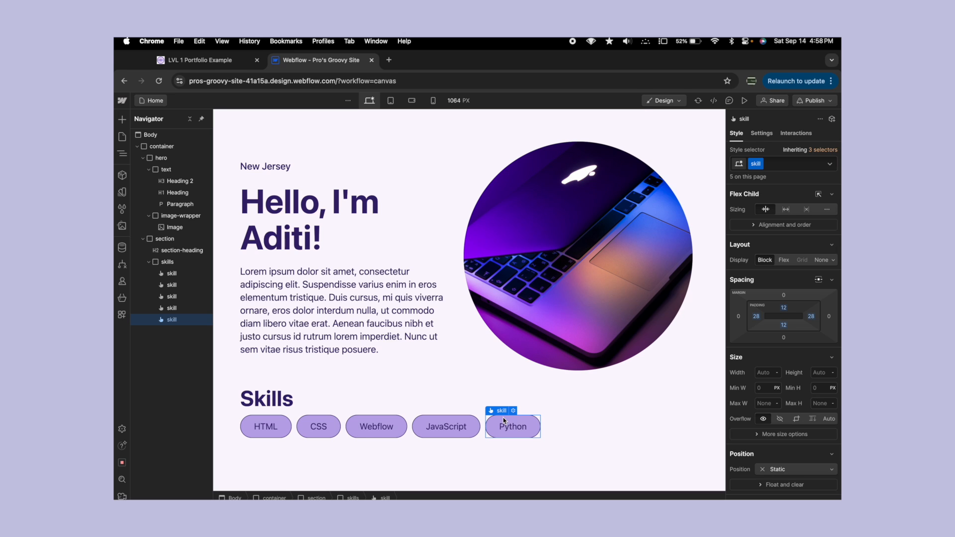
- Duplicate the Python skill button three times so the row reaches eight buttons
key(super+d)
key(super+d)
key(super+d)
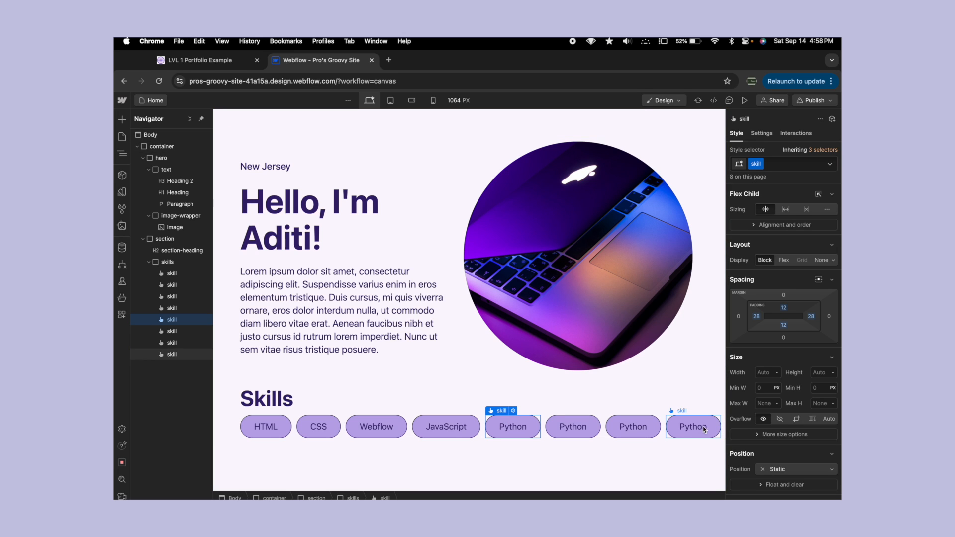
- Try adding further pasted copies to the skills div beyond the eight buttons and undo the additions
scroll(716, 425, down, 1)
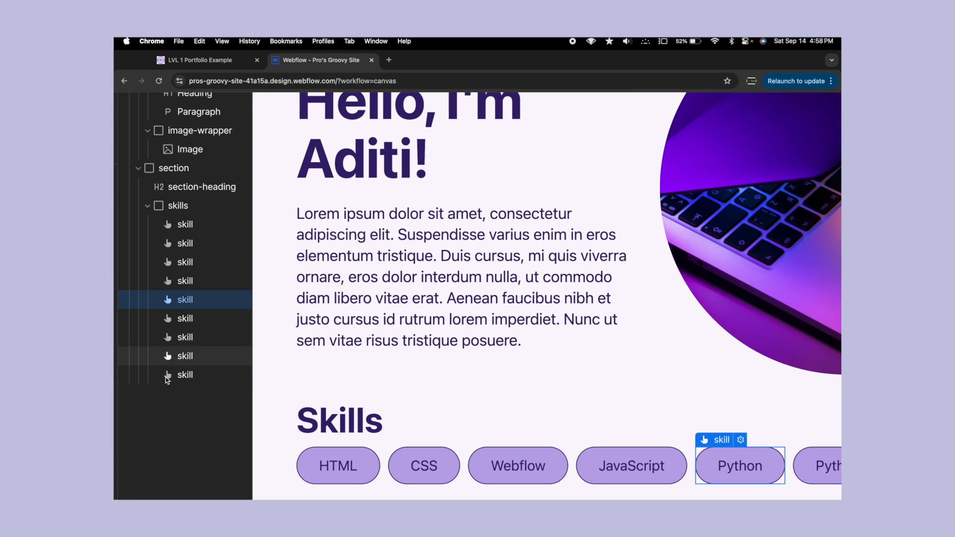
key(super+v)
key(super+v)
key(super+v)
key(super+v)
key(super+v)
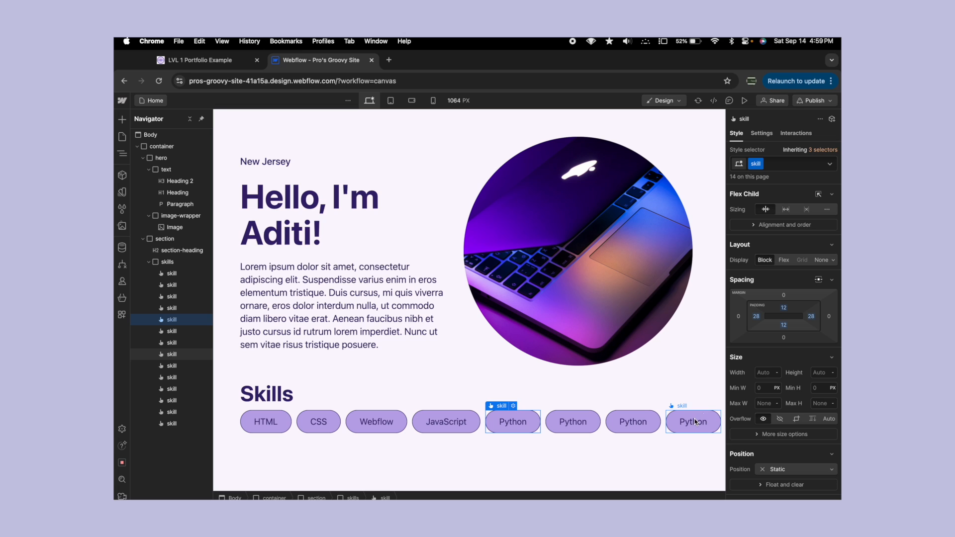
key(super+z)
key(super+z)
key(super+z)
key(super+z)
key(super+z)
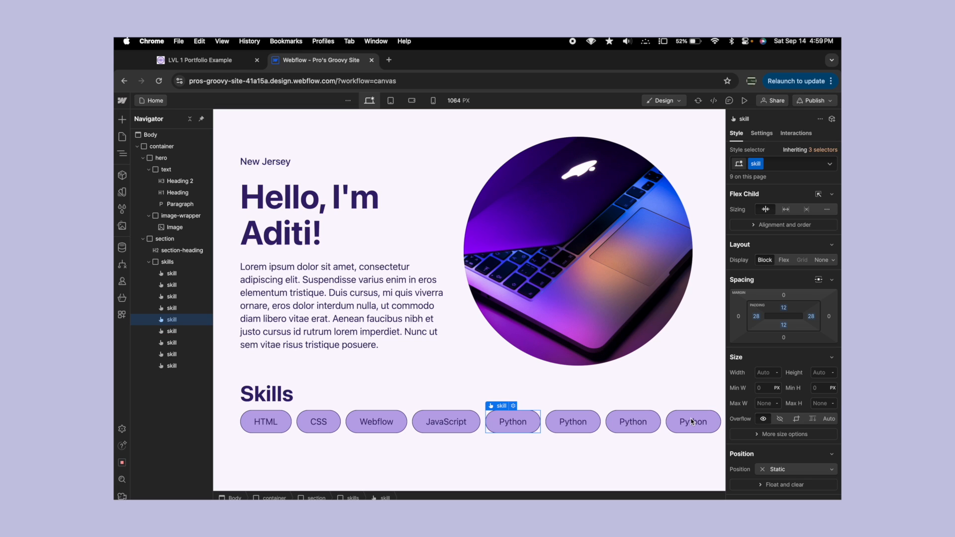
key(super+z)
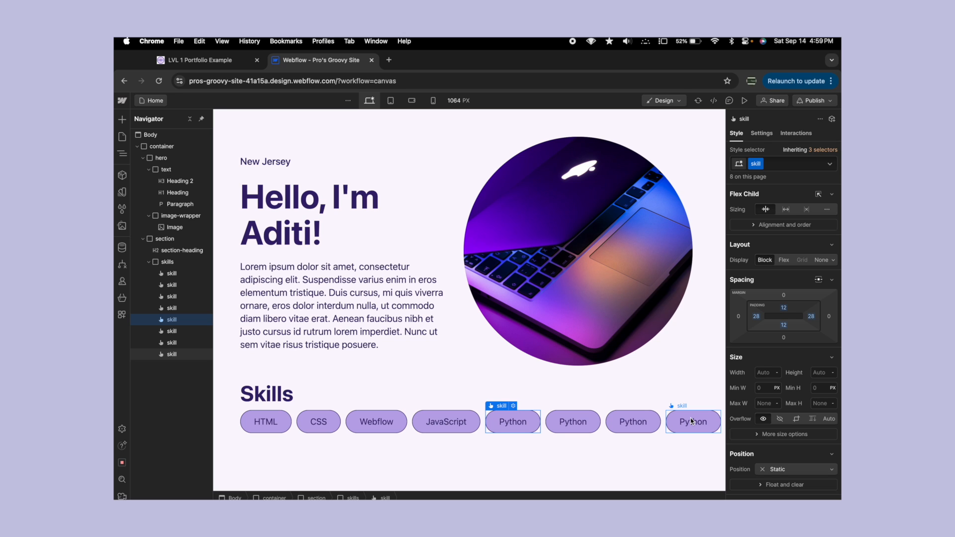
- Set the skills div's flex direction to wrap down from left to right
click(189, 265)
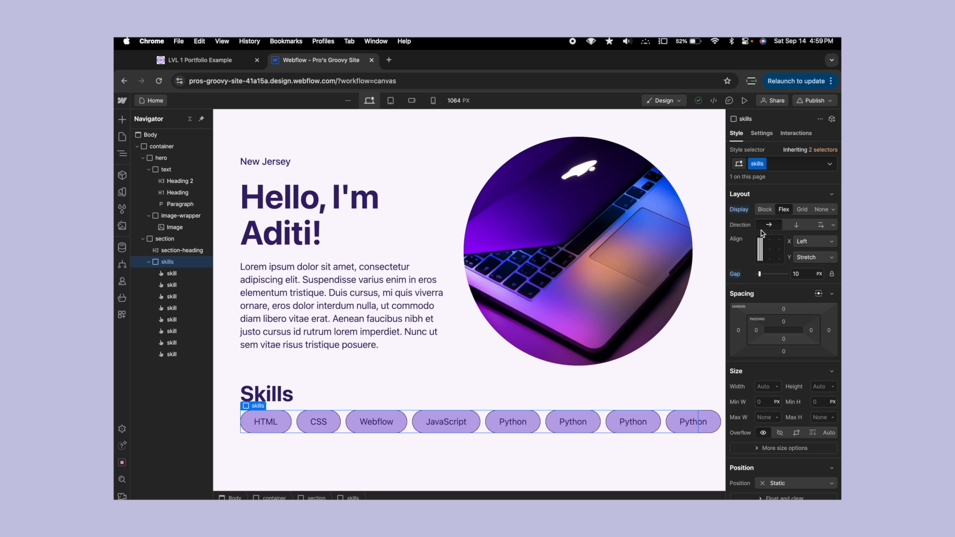
click(833, 225)
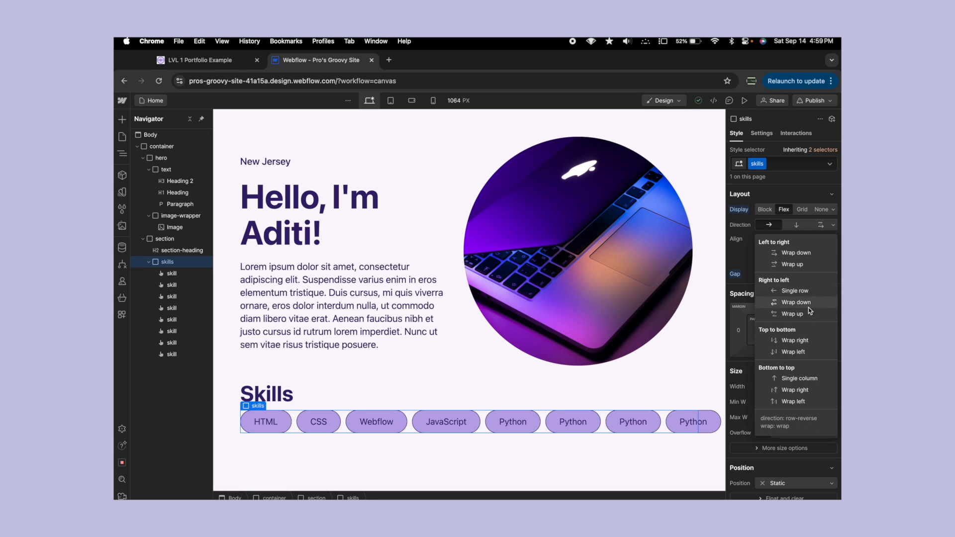
click(796, 252)
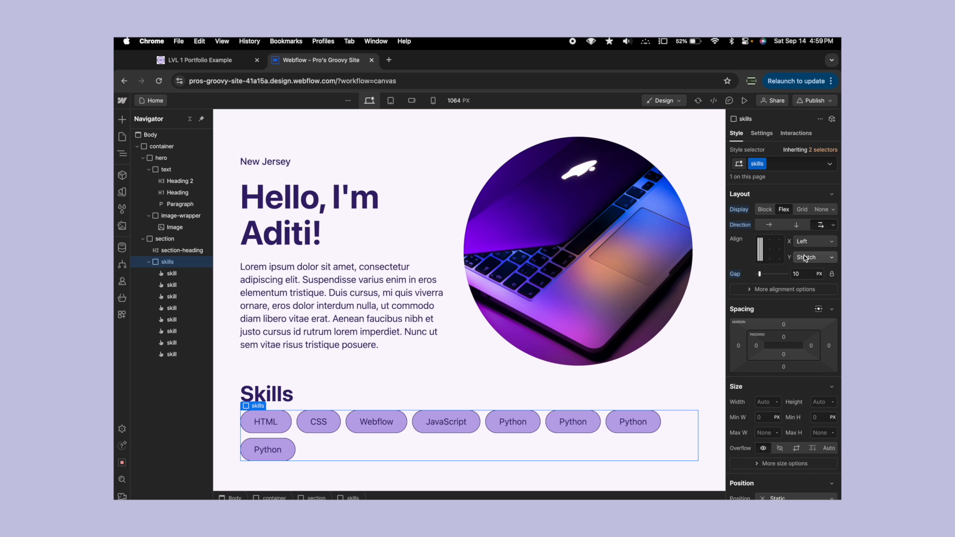
- Duplicate the Python skill button in the second row twice
click(281, 448)
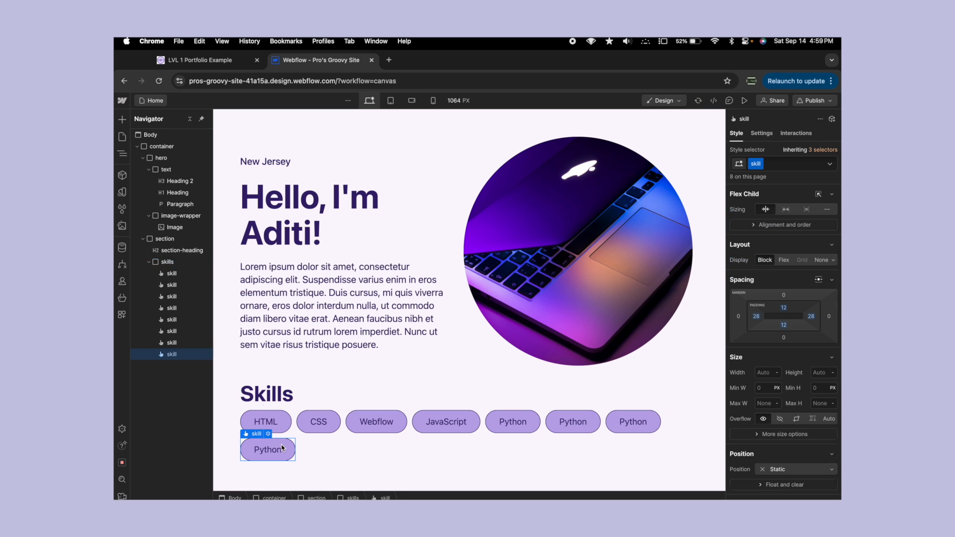
scroll(320, 391, down, 1)
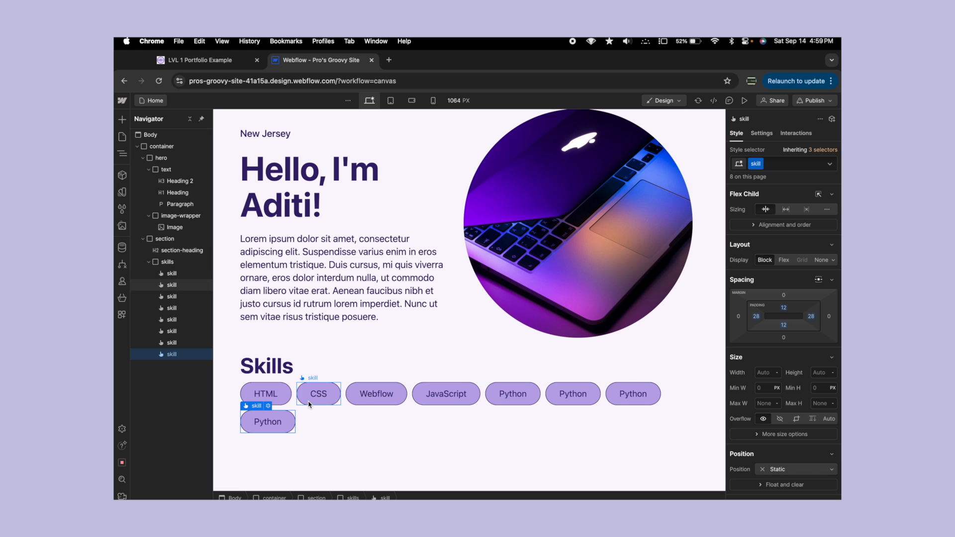
key(super+d)
key(super+d)
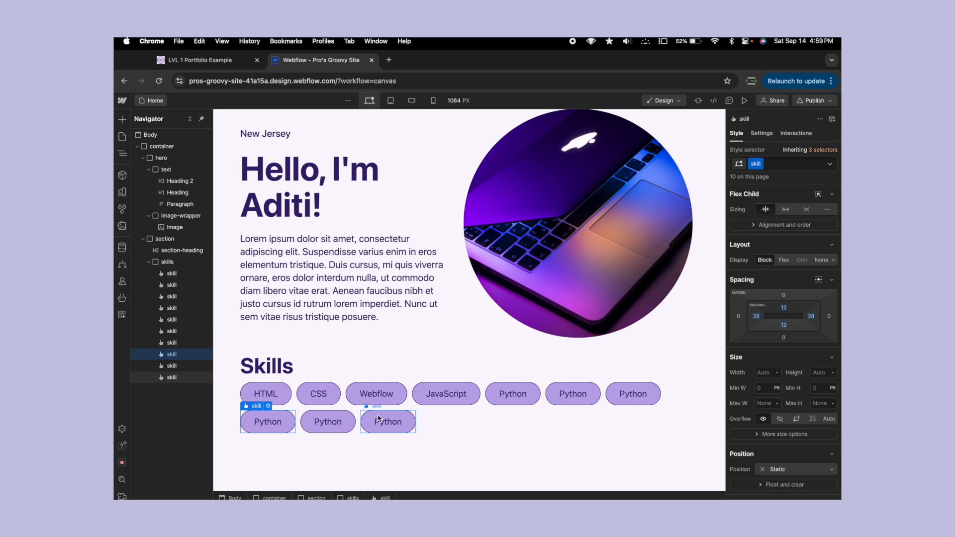
- Select the skills div and set its gap to 12 px
click(457, 421)
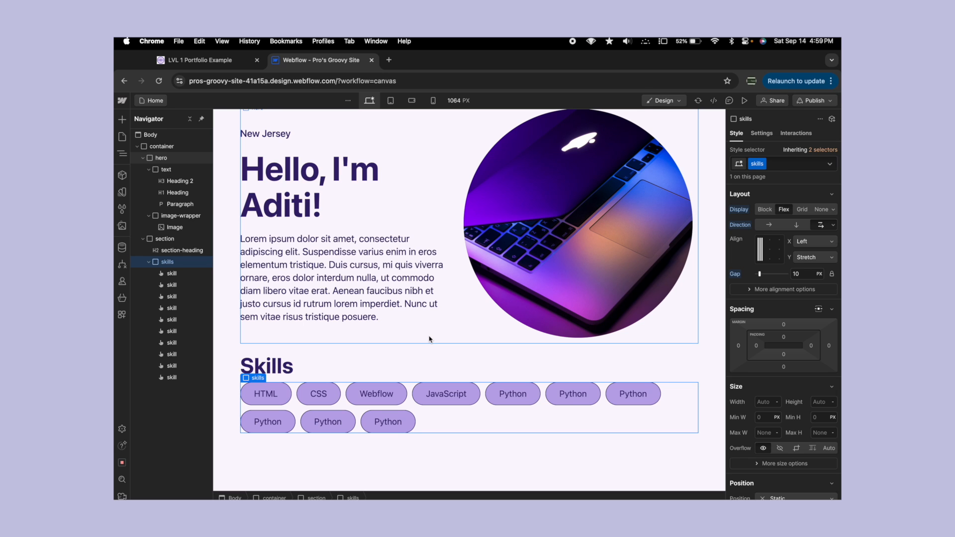
click(380, 289)
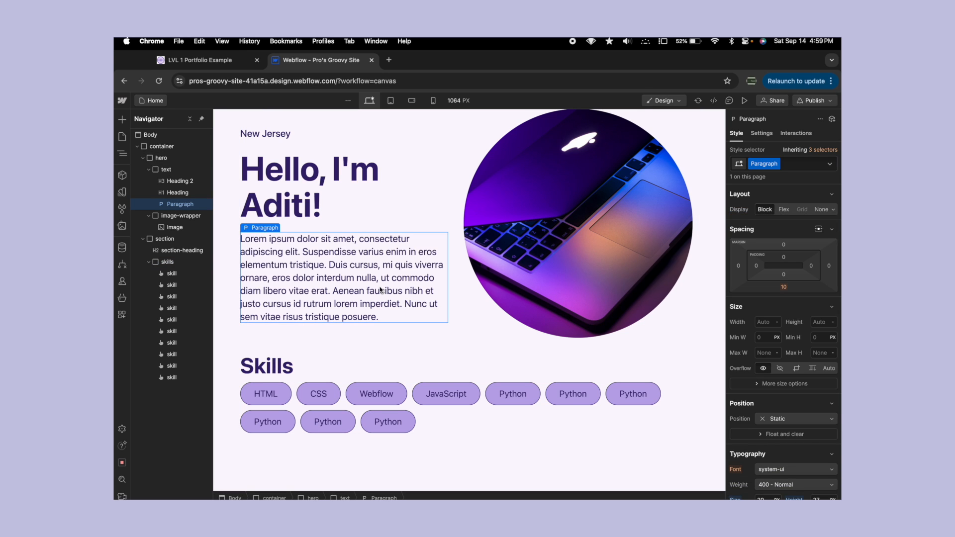
click(420, 423)
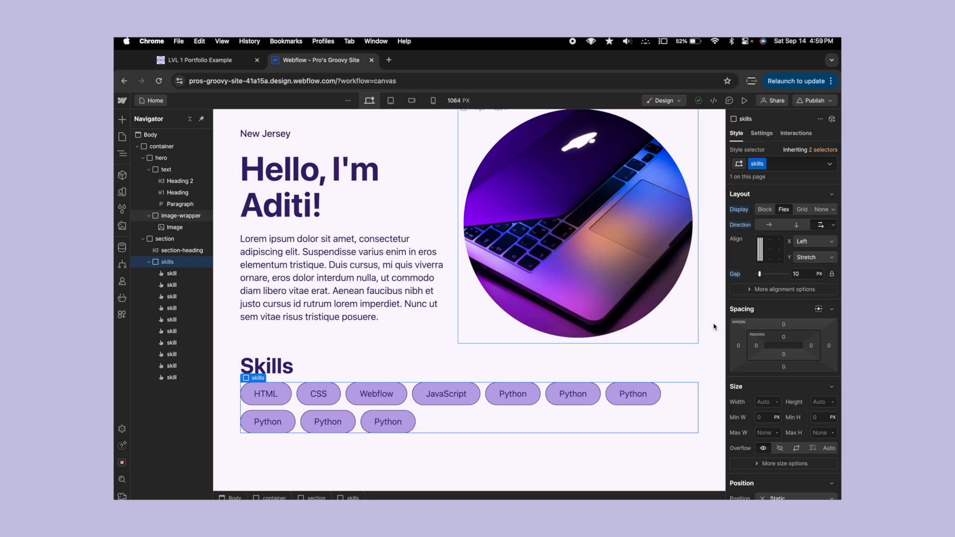
click(802, 273)
text(12)
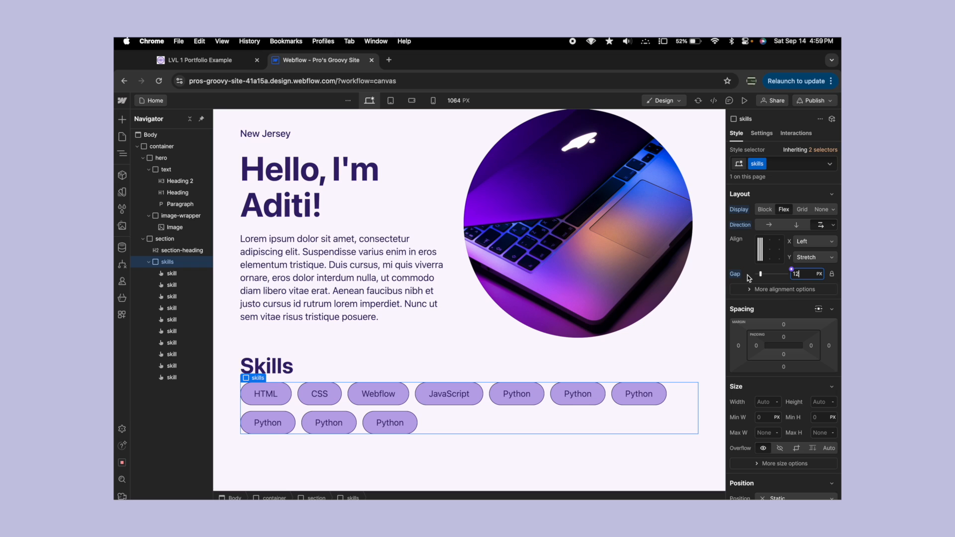
- Unlock the skills div's gap and set it to 10 px for columns and 14 px for rows
click(834, 272)
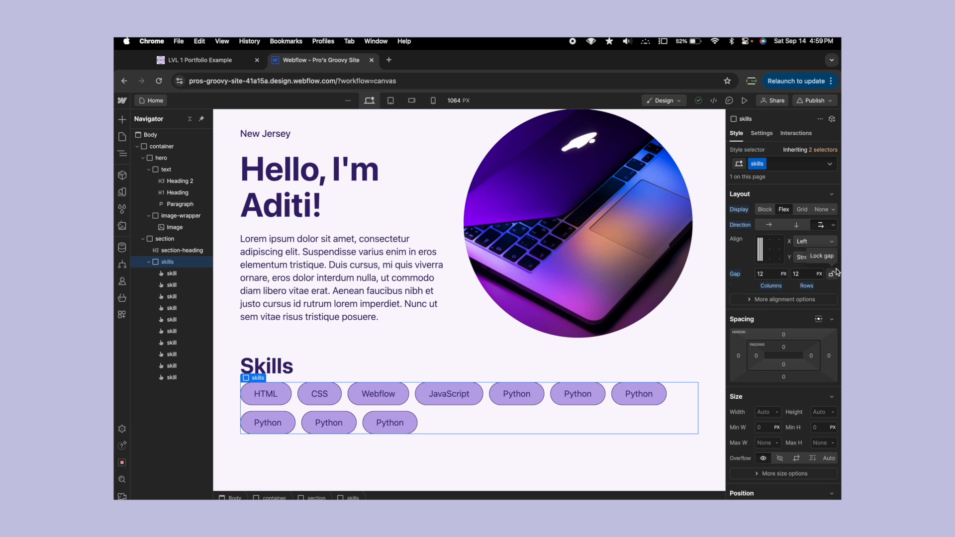
click(769, 273)
text(10)
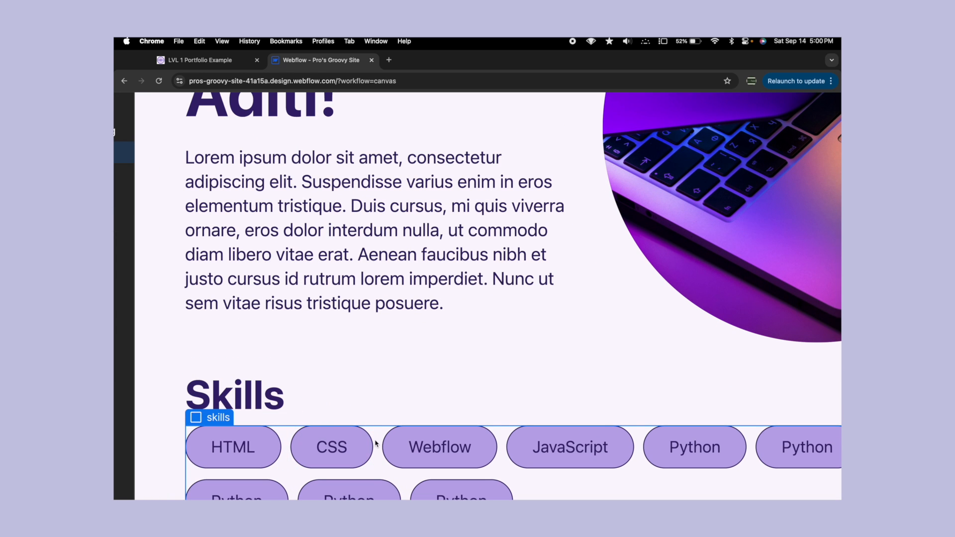
scroll(376, 443, down, 5)
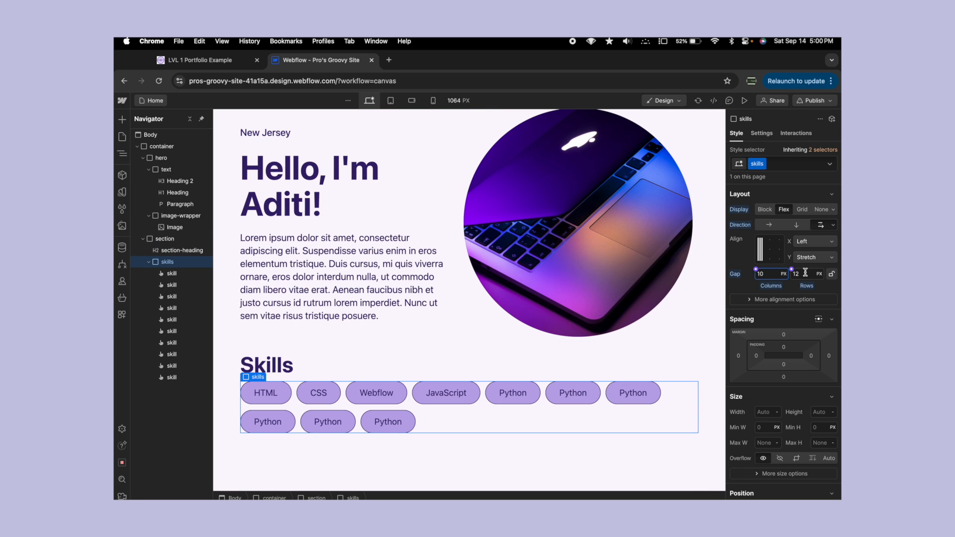
click(804, 273)
text(14)
key(Return)
scroll(382, 396, up, 5)
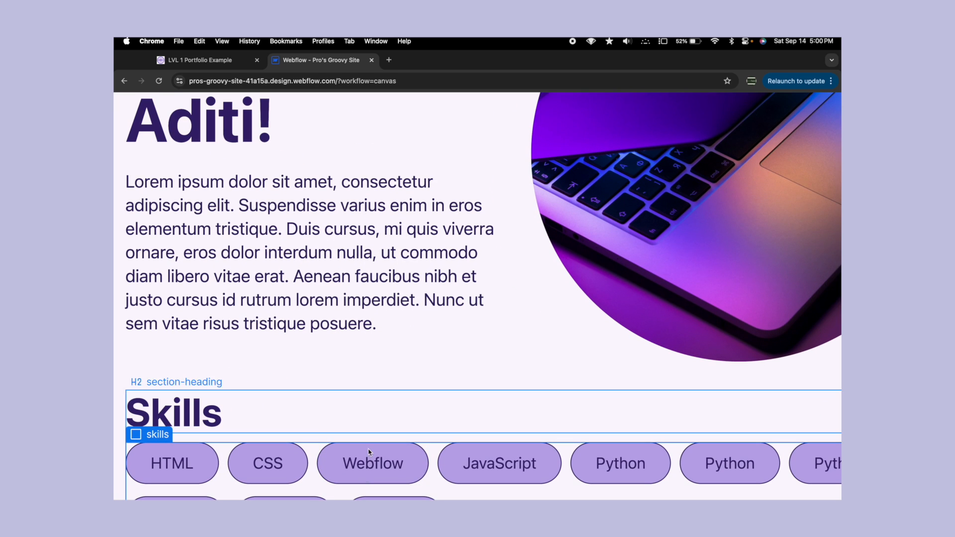
scroll(380, 405, down, 4)
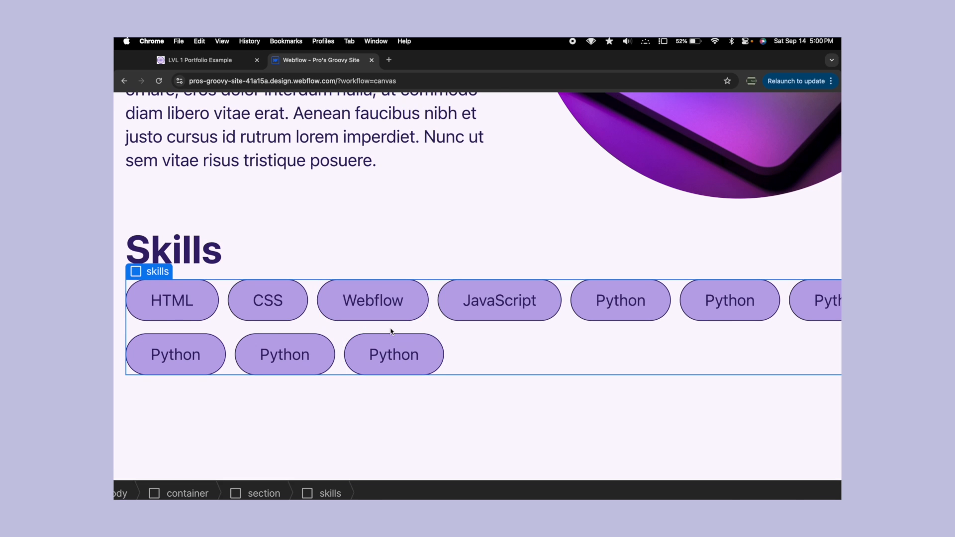
scroll(392, 332, down, 5)
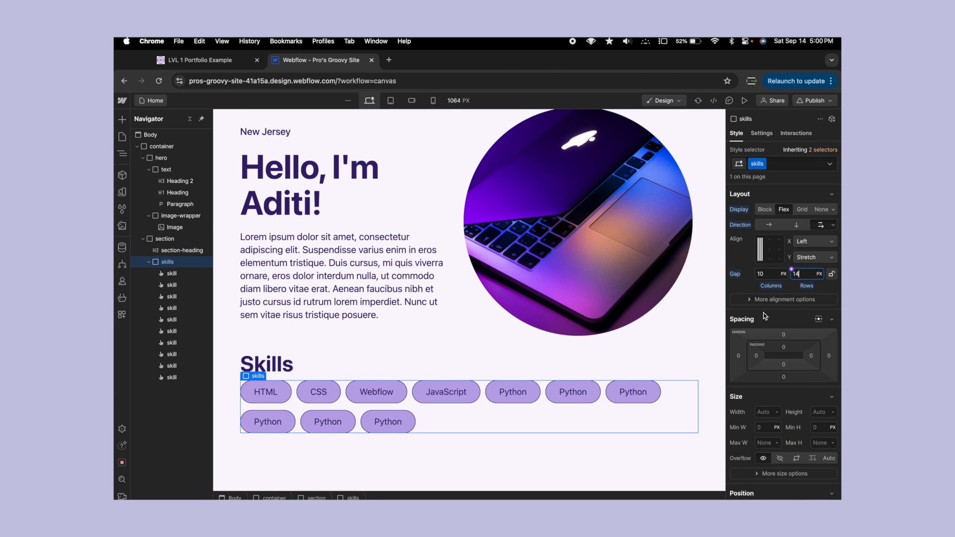
click(765, 318)
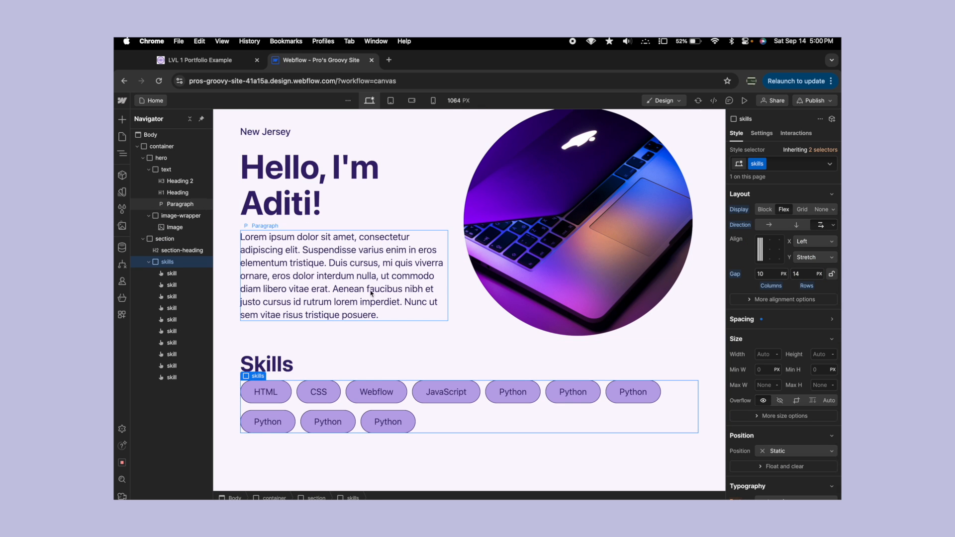
click(395, 304)
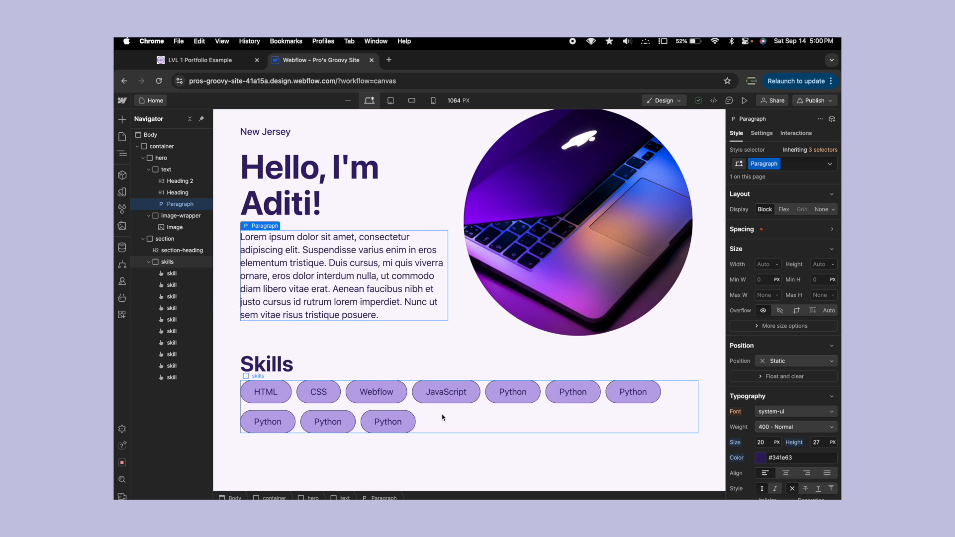
click(286, 373)
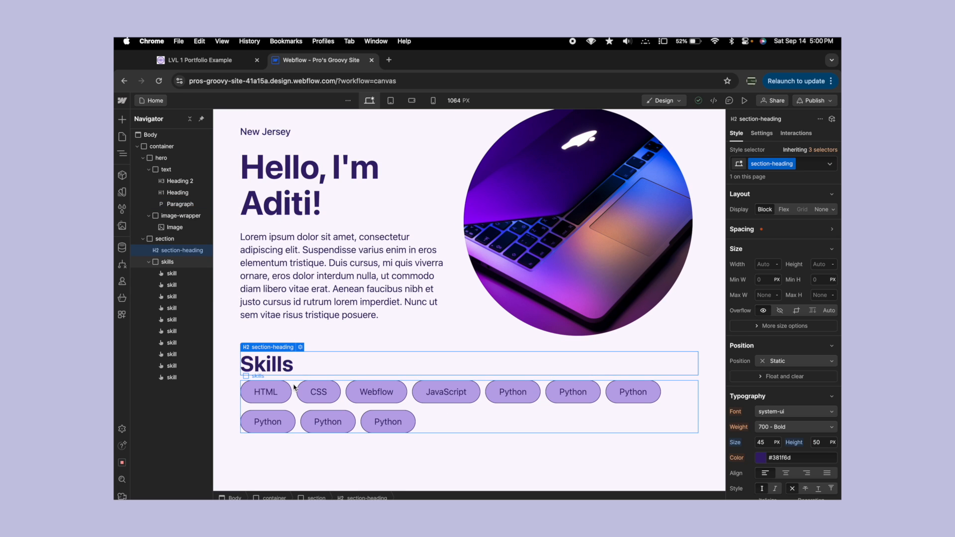
- Select the skills div and give it a top margin of 20 px
click(294, 387)
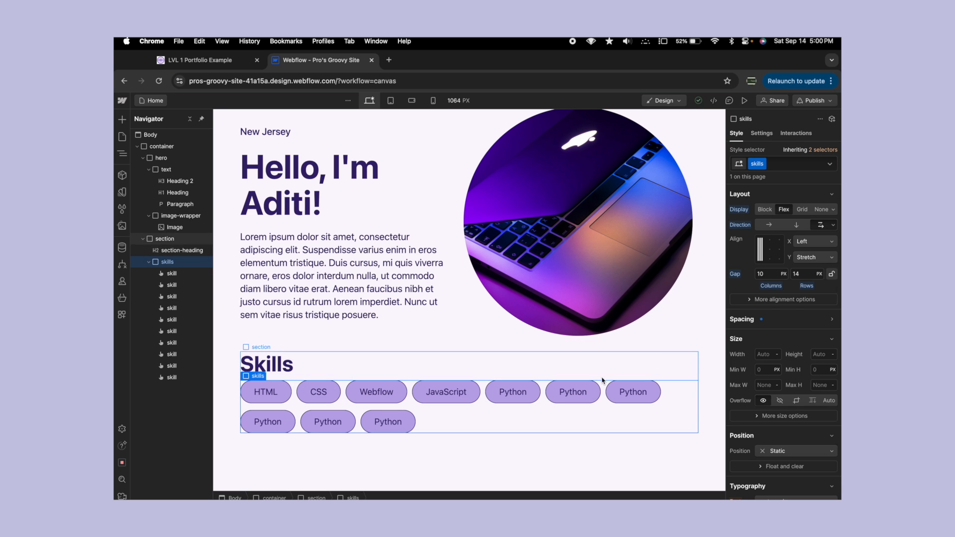
click(777, 334)
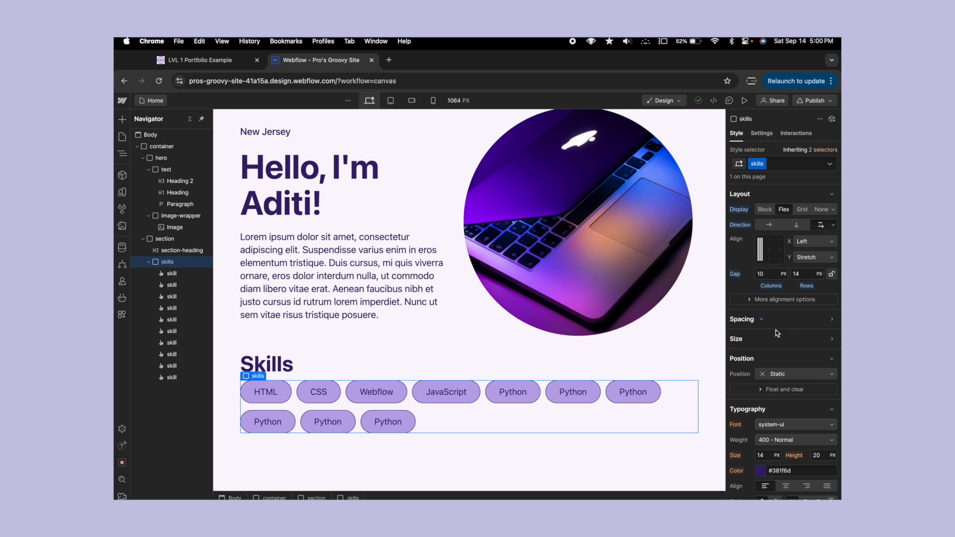
click(766, 320)
click(765, 397)
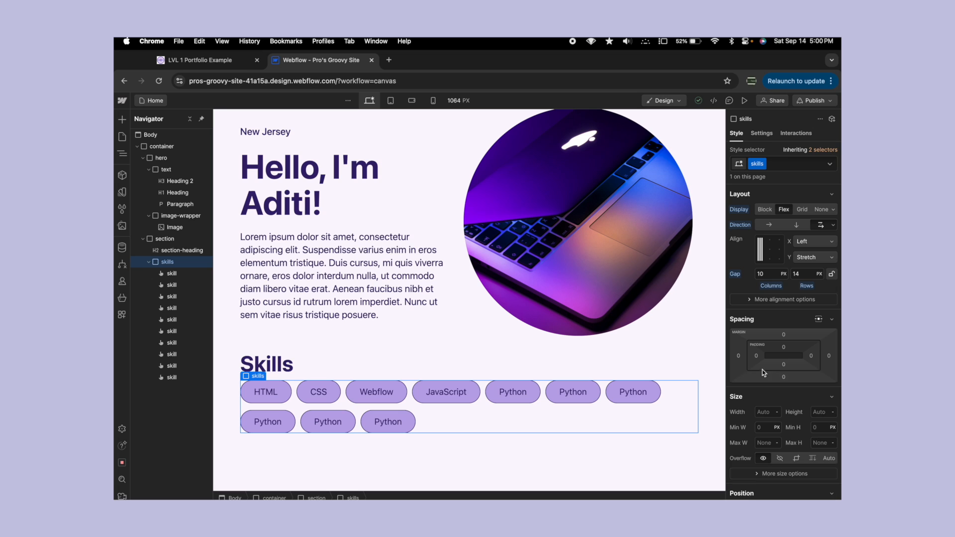
click(783, 336)
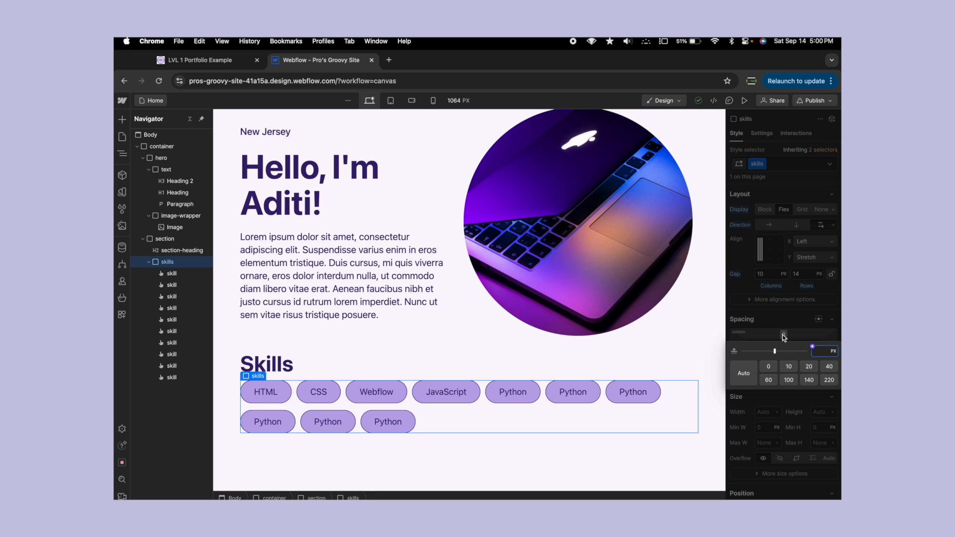
text(20)
key(Return)
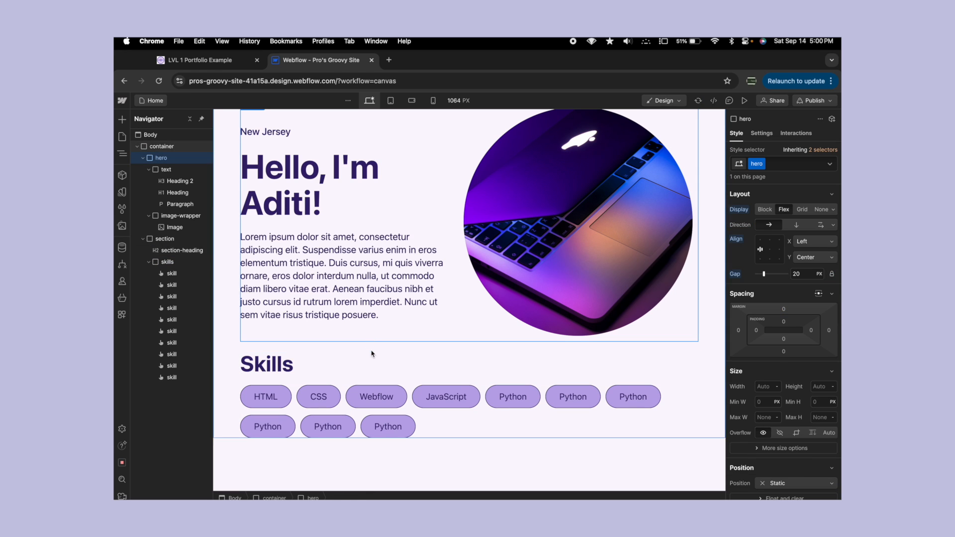
- Set the skills div's top margin to 24 px
click(785, 334)
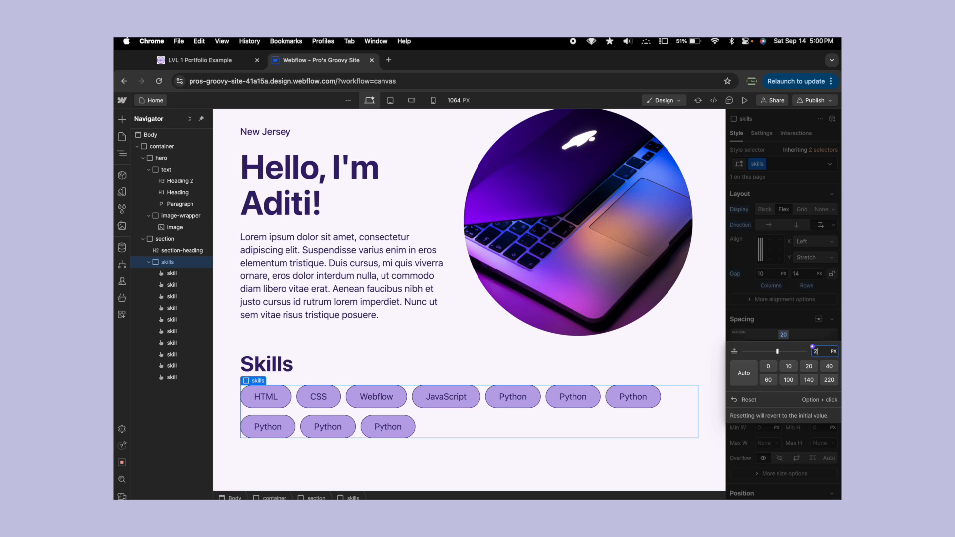
text(24)
key(Return)
click(482, 313)
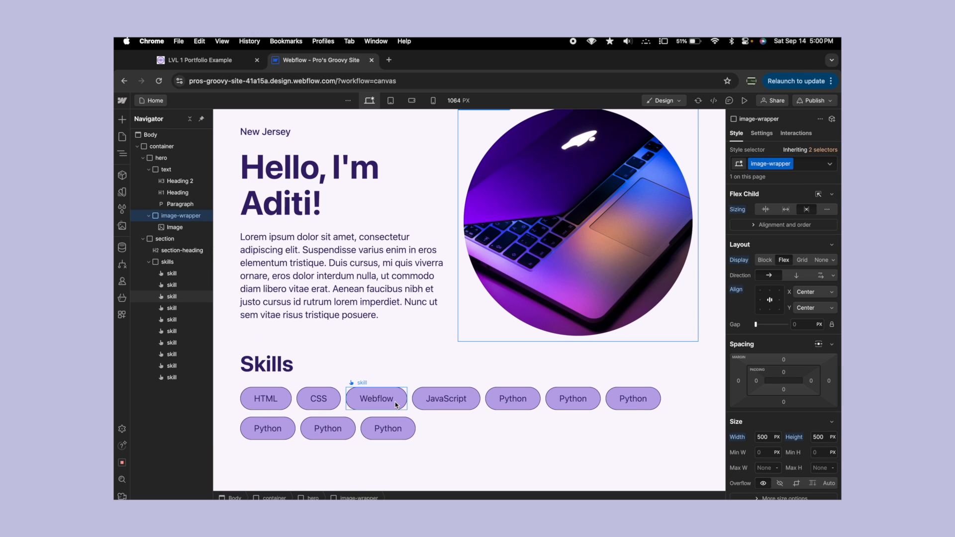
- Select the HTML skill button and switch the skill class to its Hover state
click(285, 403)
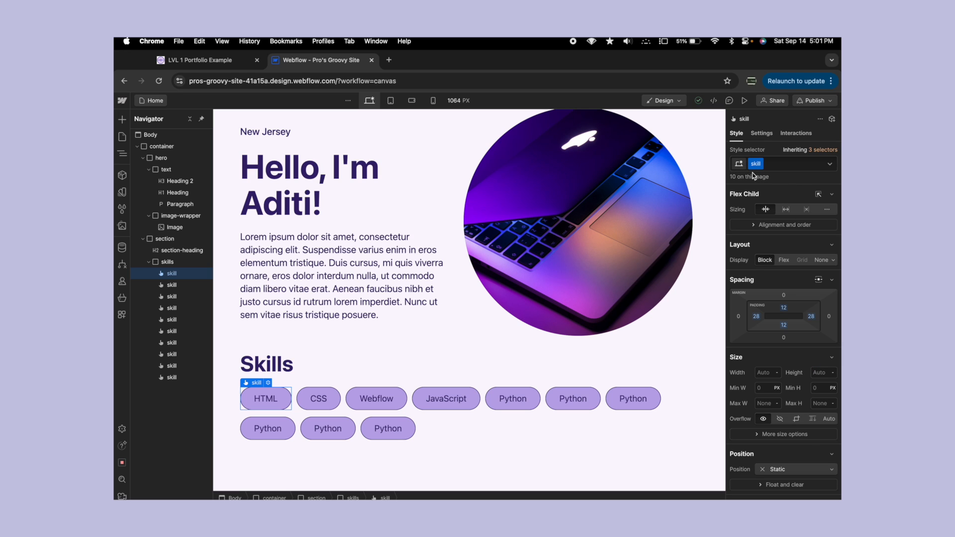
click(829, 164)
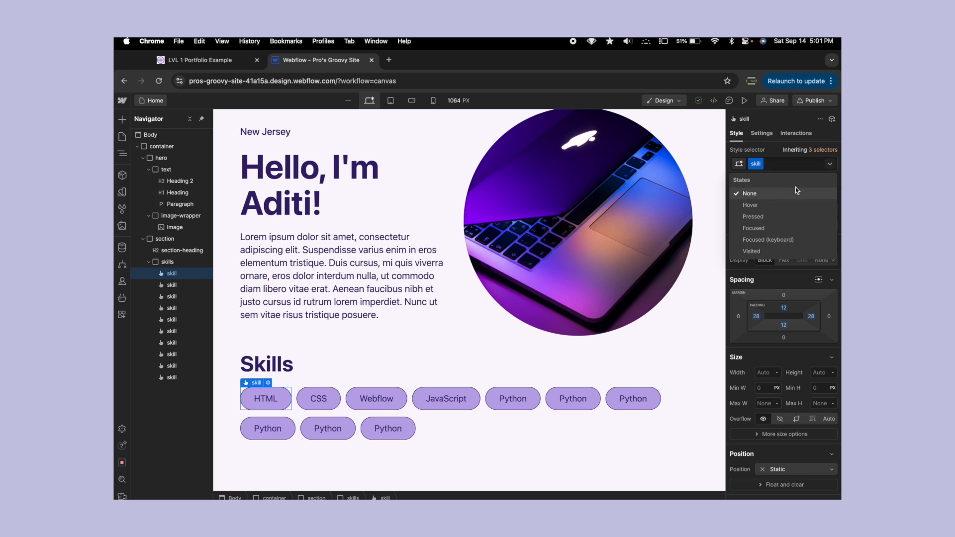
click(739, 201)
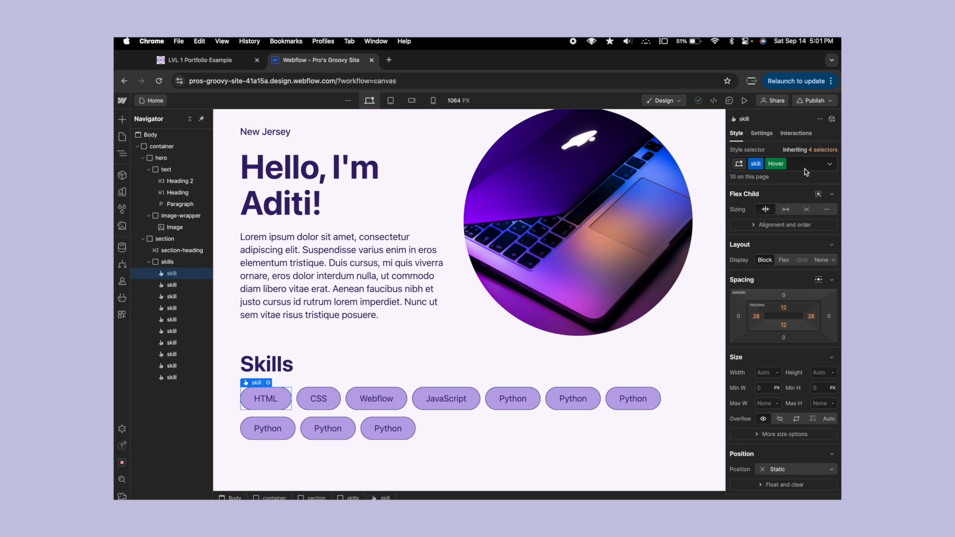
mouse_move(769, 167)
- Set the text color of the skill class's Hover state to #9284b2
scroll(786, 255, down, 5)
scroll(791, 264, down, 1)
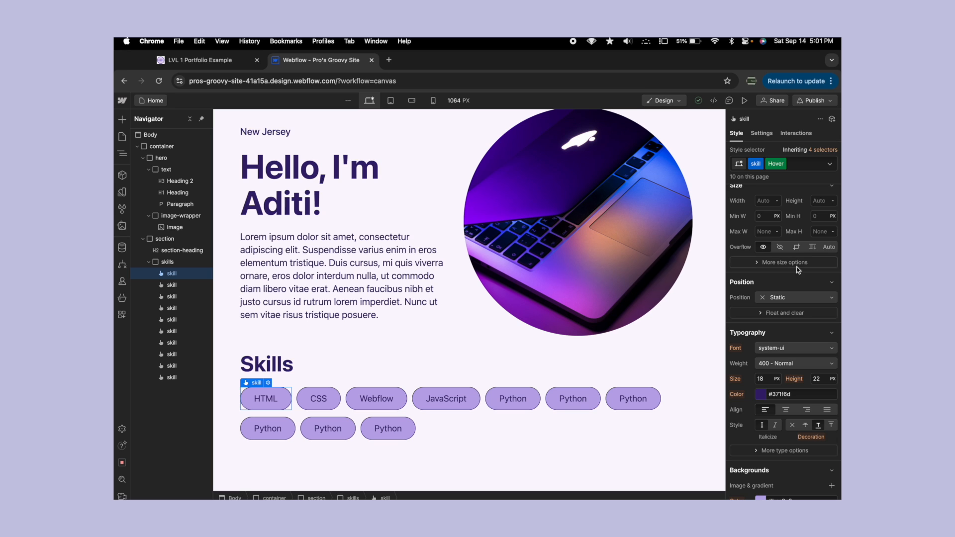
scroll(806, 271, down, 10)
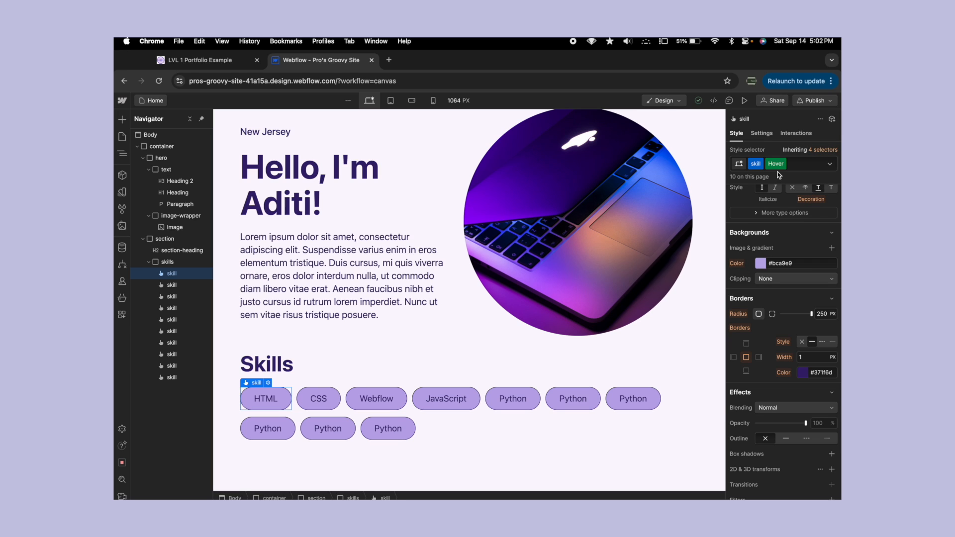
scroll(746, 291, up, 10)
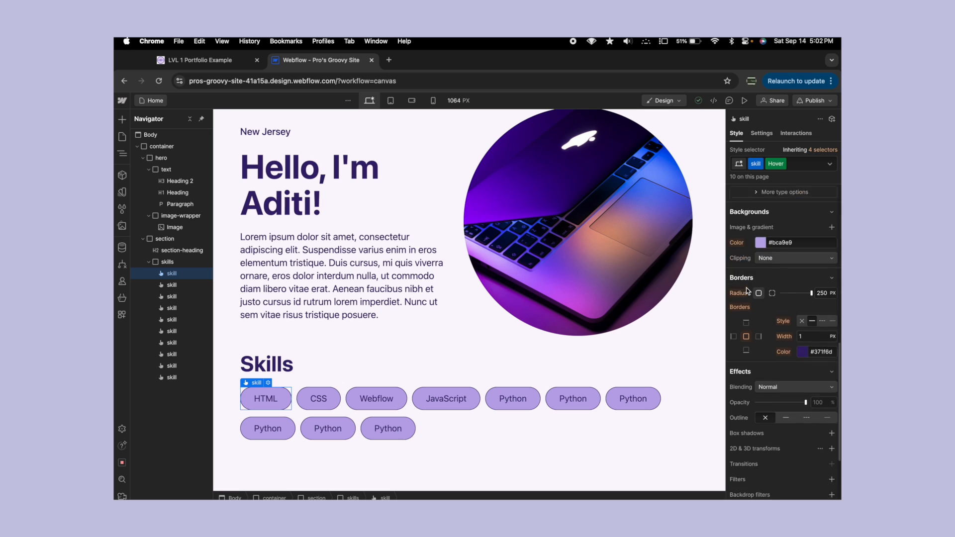
scroll(773, 330, down, 4)
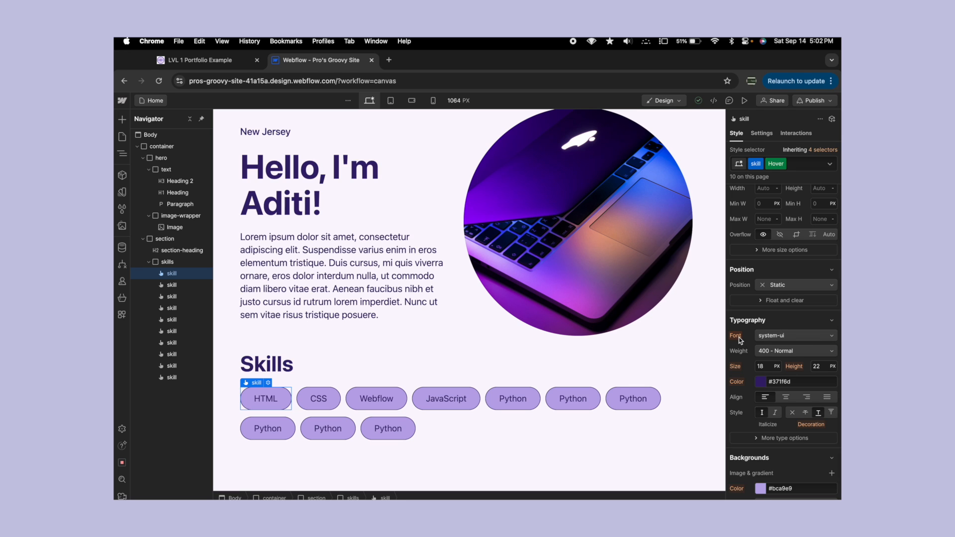
scroll(766, 339, down, 3)
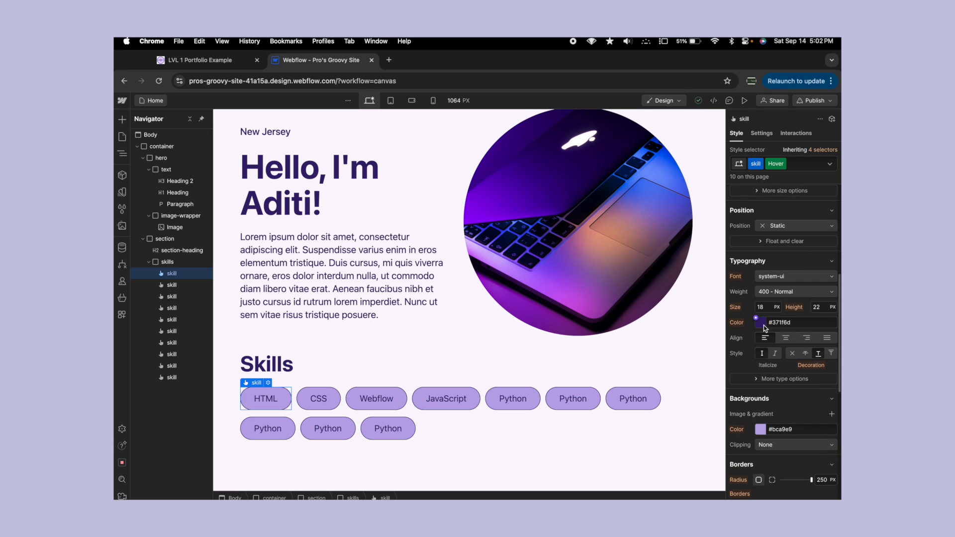
click(762, 323)
click(757, 357)
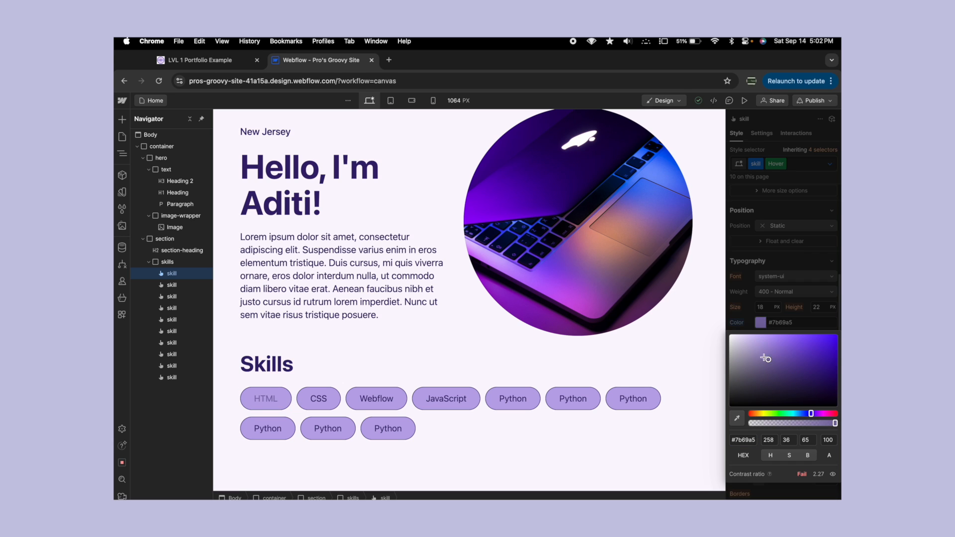
click(766, 324)
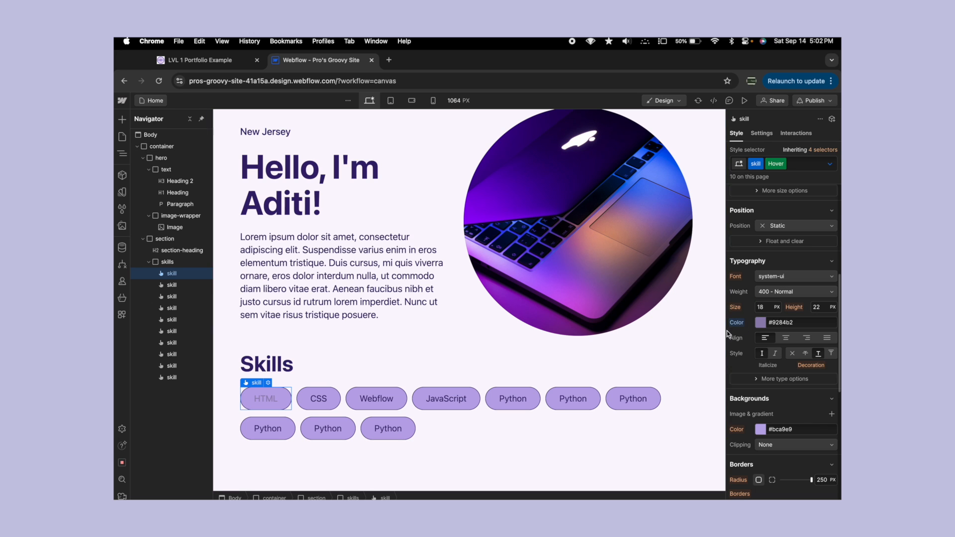
- Leave the Hover state, deselect the button, and reselect the HTML skill button in its base state
click(782, 164)
click(422, 245)
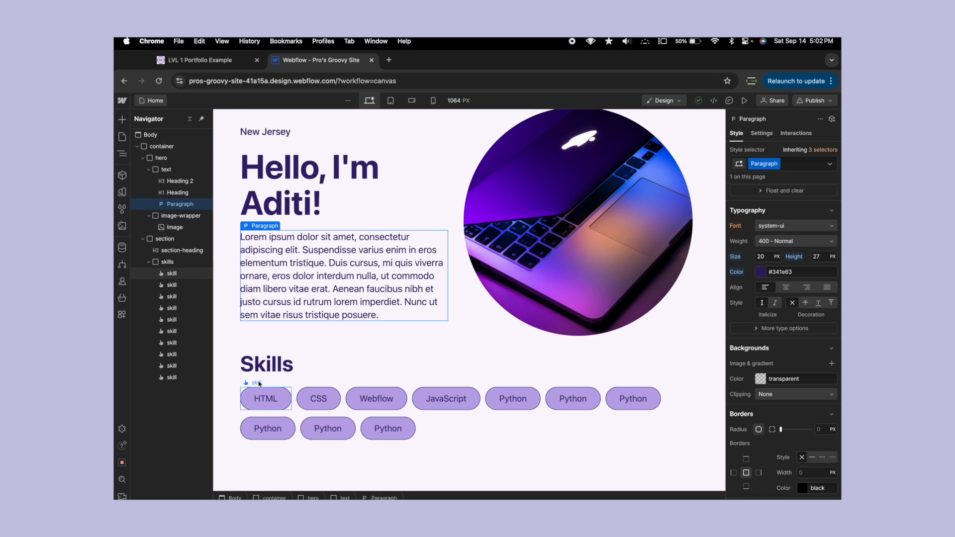
click(260, 407)
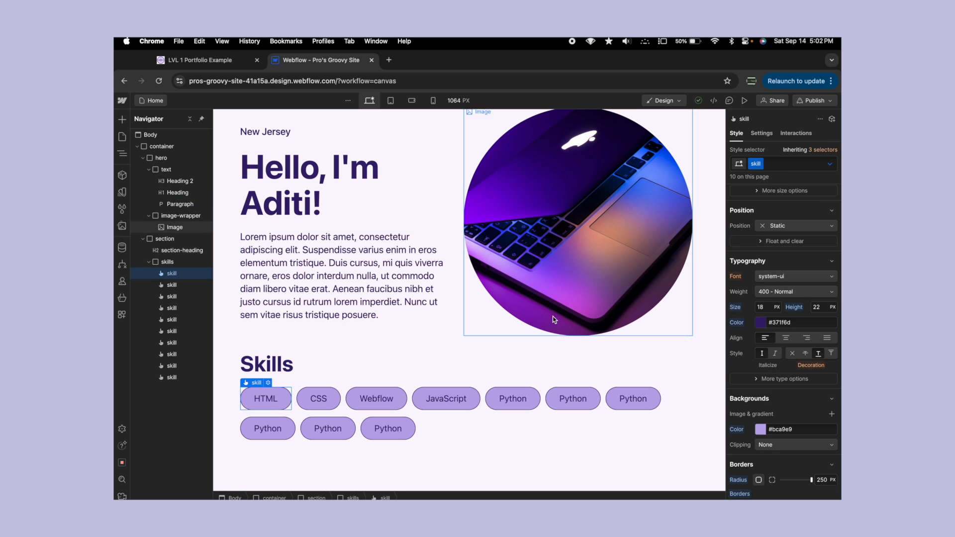
- Reopen the skill class's Hover state and reset its text color to the inherited value
click(830, 164)
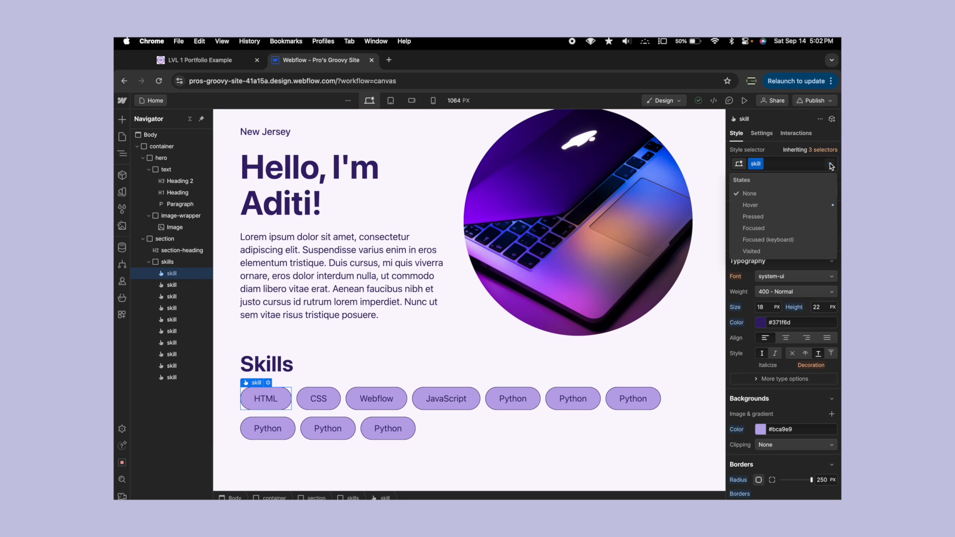
click(784, 207)
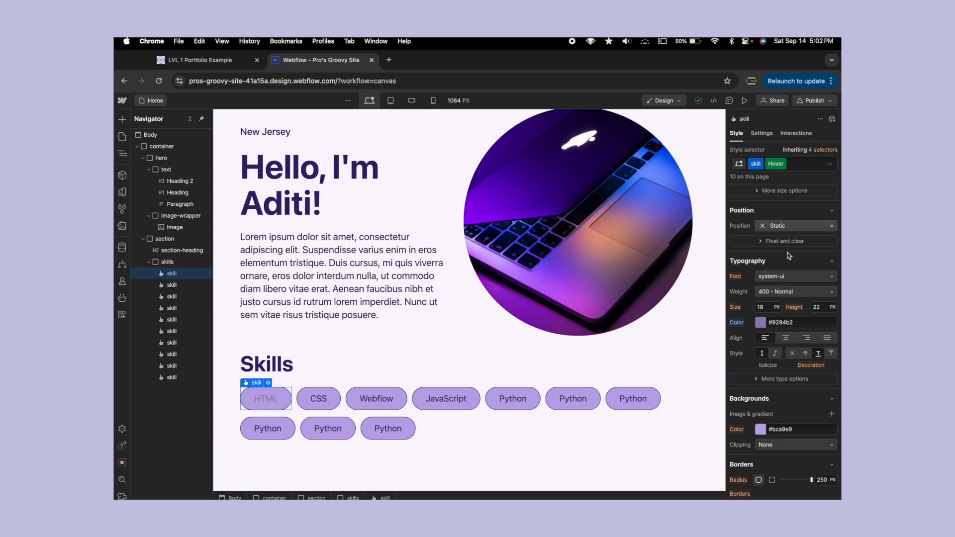
scroll(743, 252, down, 2)
click(742, 230)
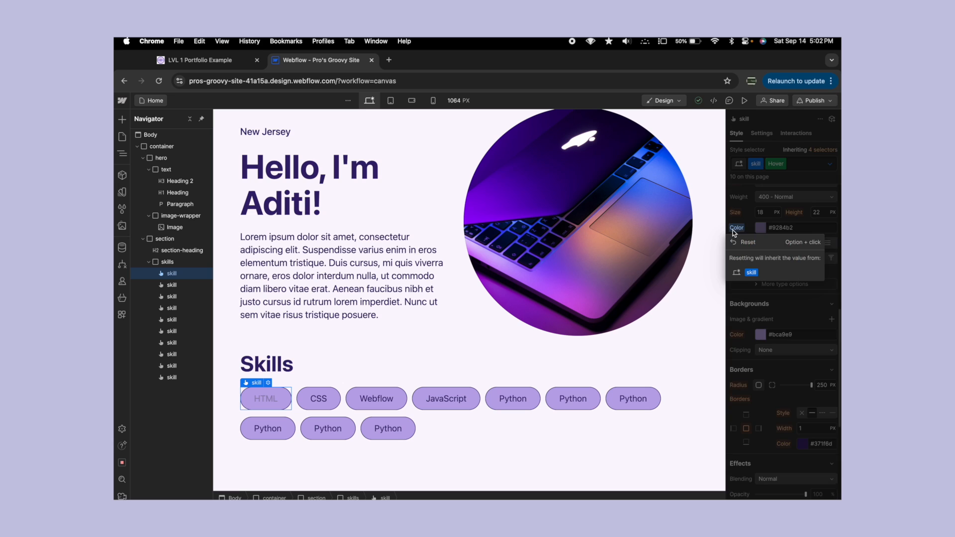
click(735, 242)
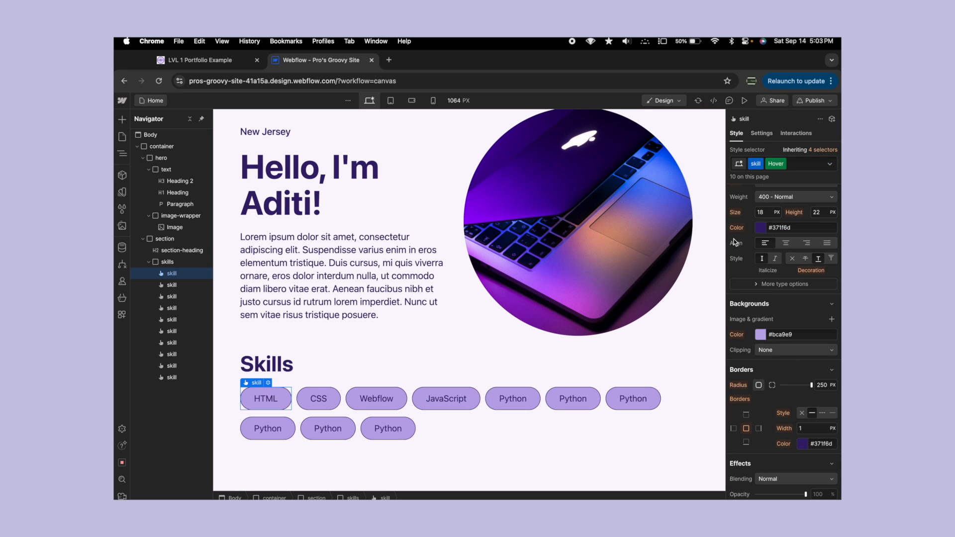
- Add a Move transform to the skill class's Hover state with a vertical Y offset of -15 px
scroll(787, 251, down, 5)
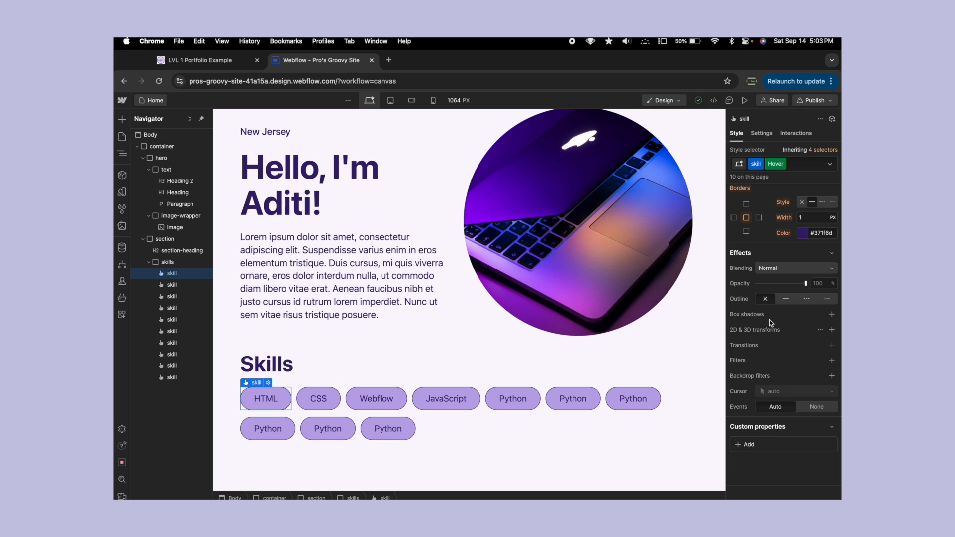
click(832, 329)
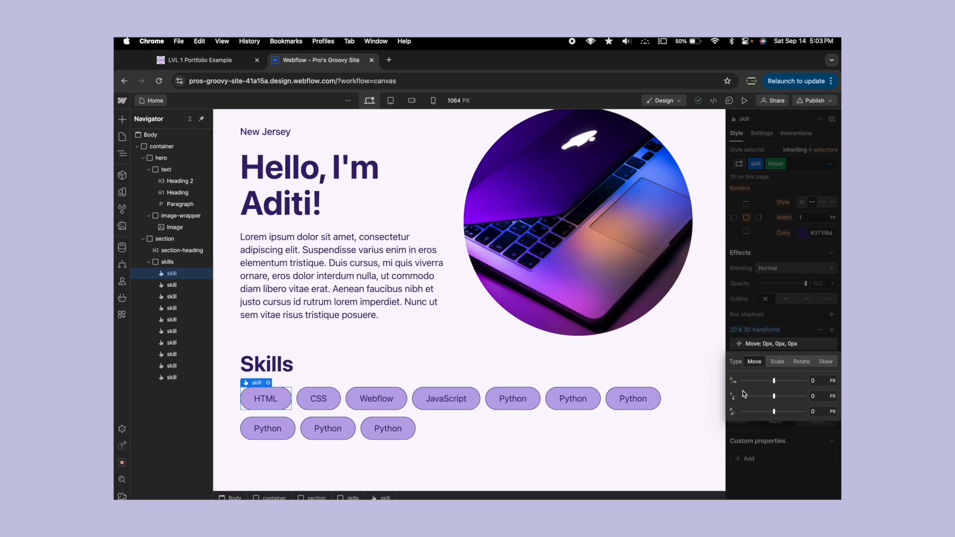
click(820, 396)
text(20)
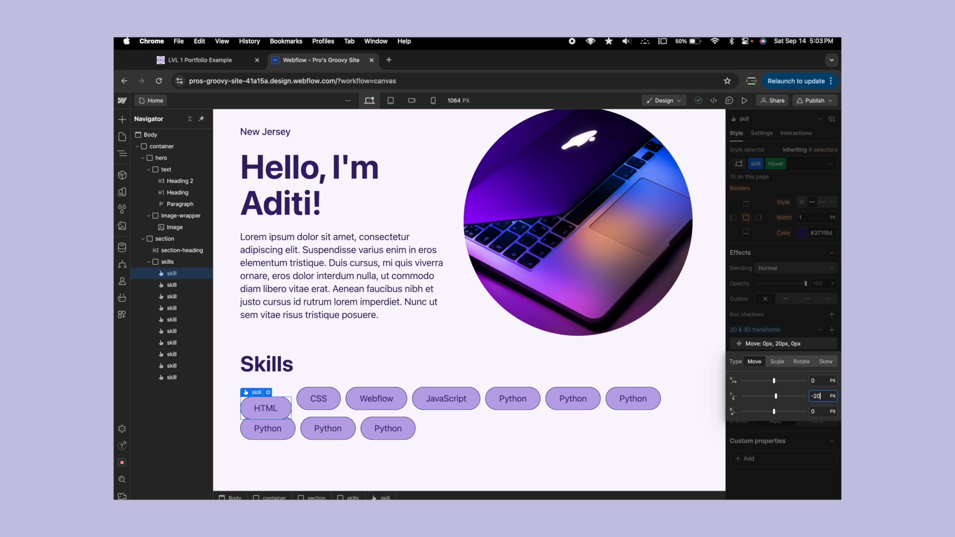
key(Return)
key(BackSpace)
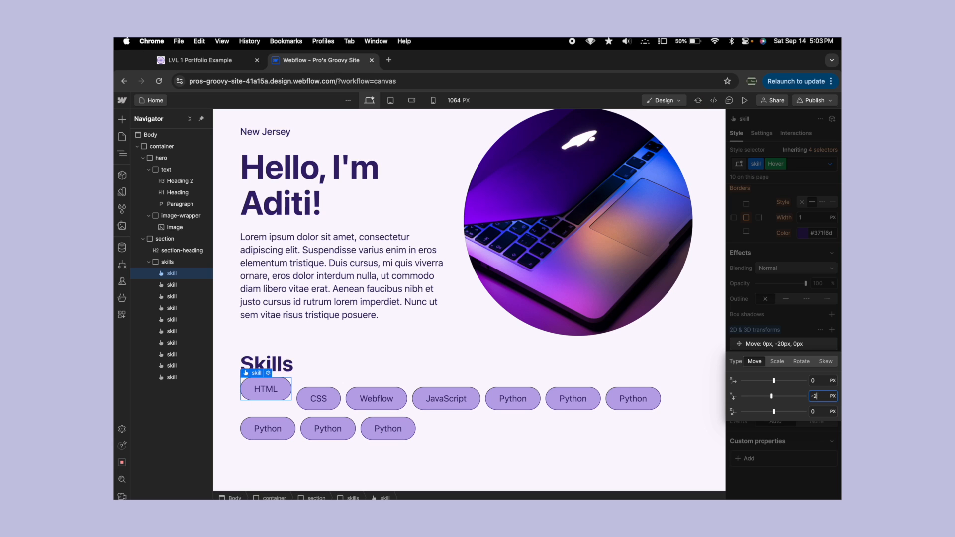
text(15)
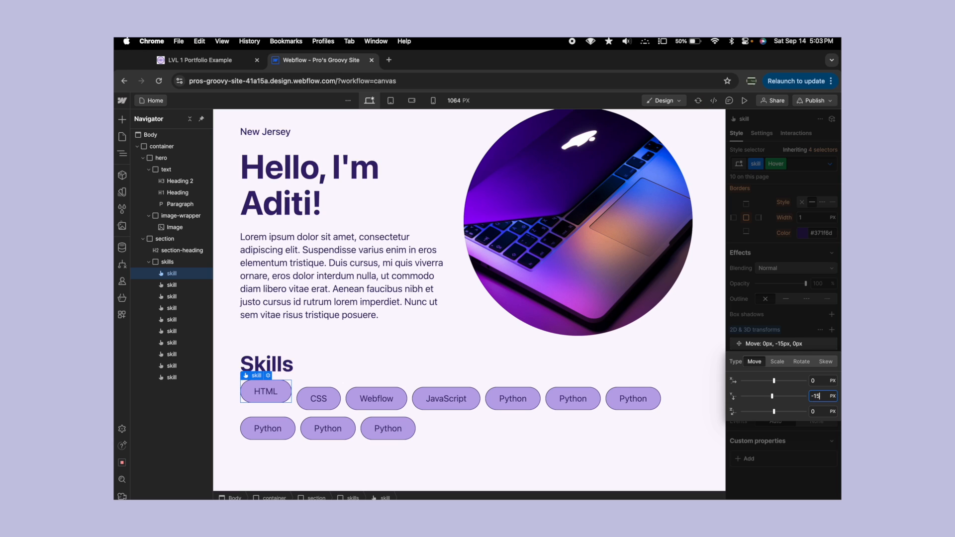
- Close the transform settings and select the HTML skill button in its base state
click(437, 335)
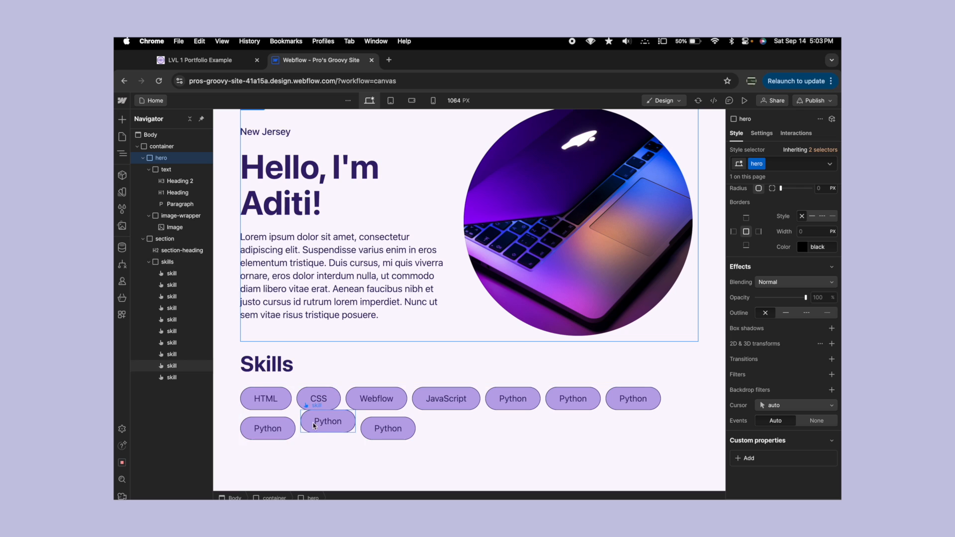
click(276, 397)
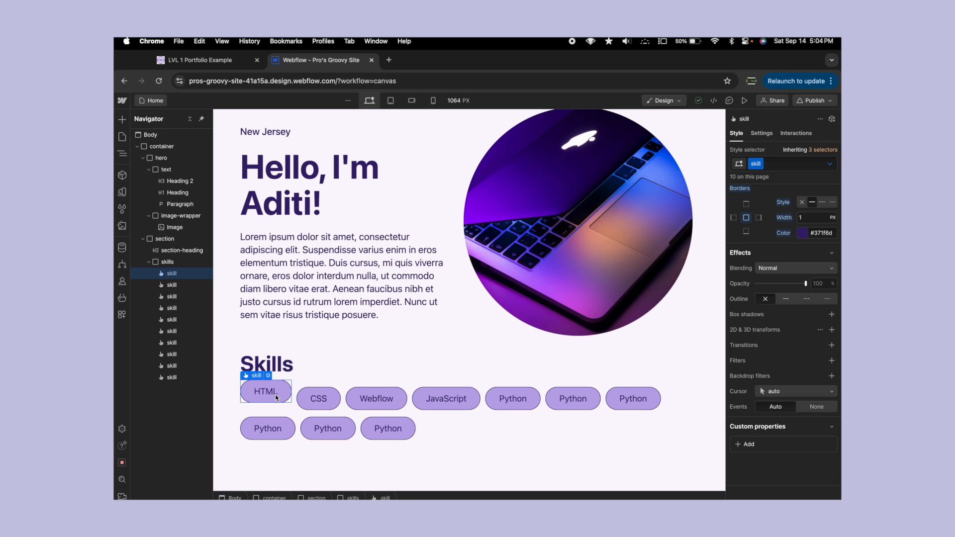
- Open the skill class's Hover state and delete its Move transform
click(829, 164)
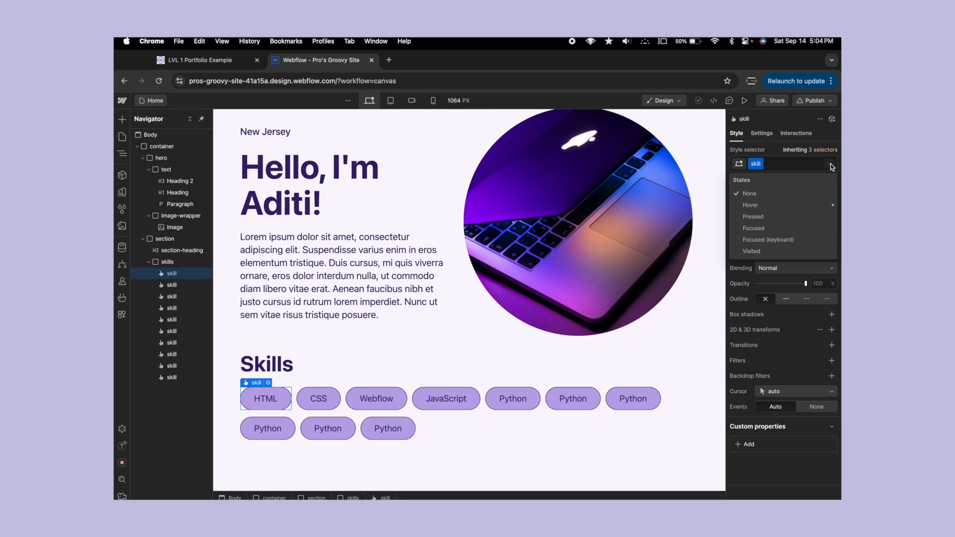
click(760, 204)
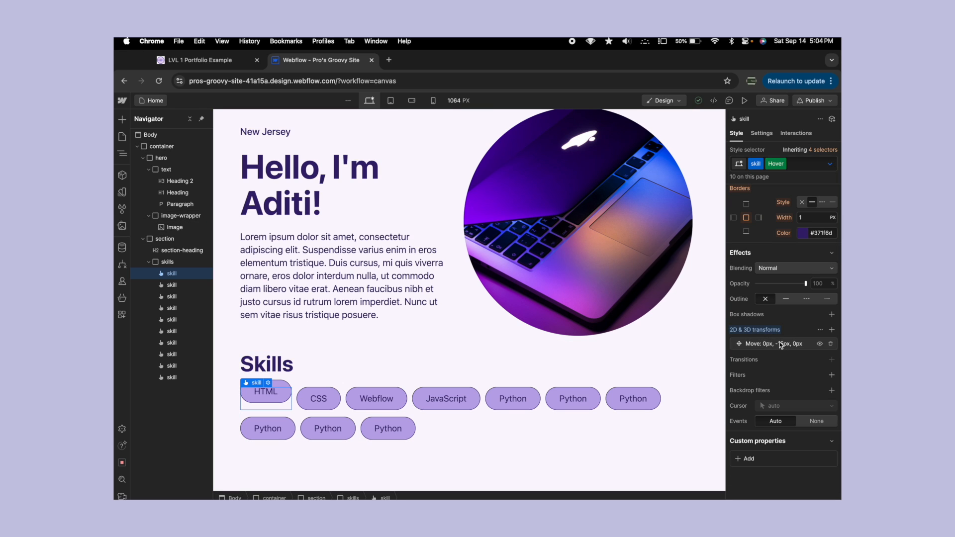
click(833, 344)
- Set the background color of the skill class's Hover state to the dark purple #4a3774
scroll(759, 320, up, 3)
scroll(759, 321, up, 1)
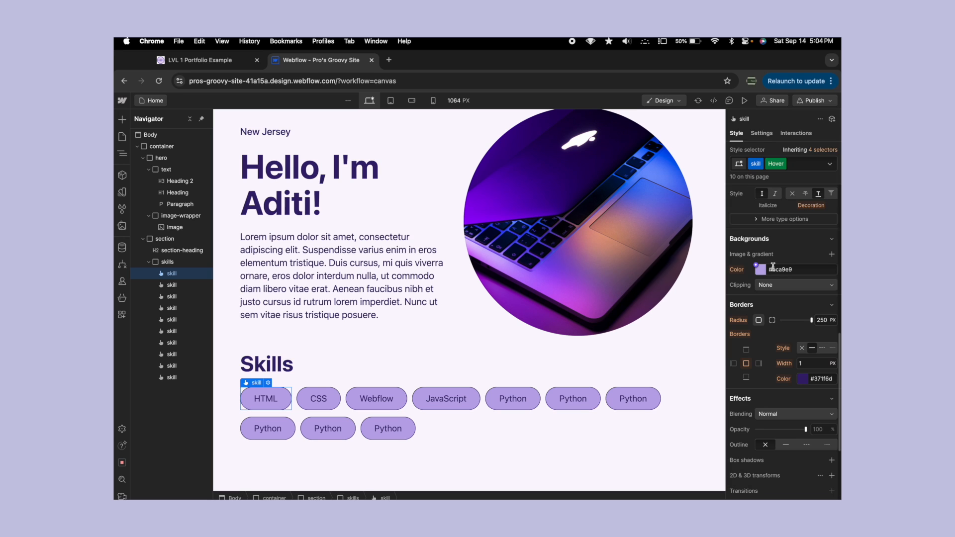
click(761, 271)
drag(756, 289, 786, 321)
click(771, 254)
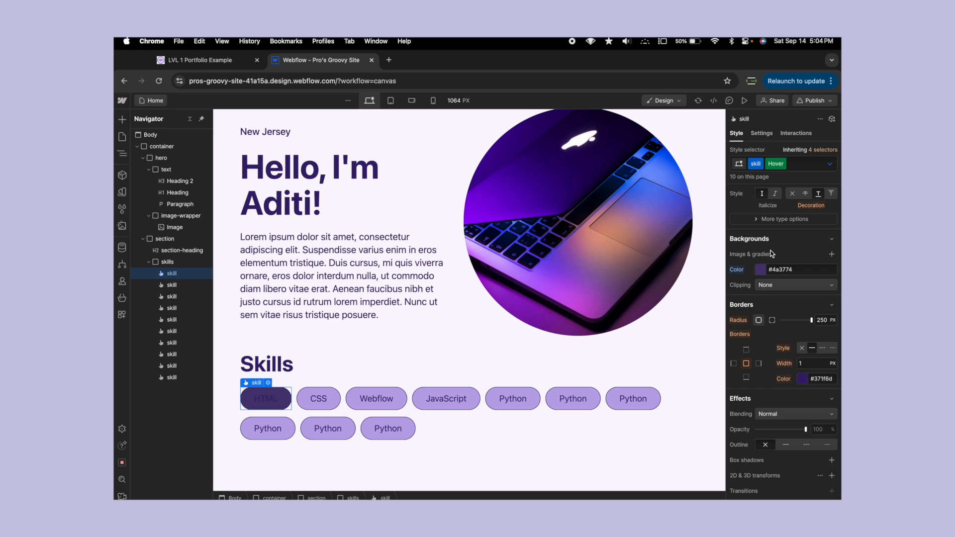
- Set the Hover background color to #371f6d by sampling the dark purple of the main heading text
click(763, 269)
click(736, 367)
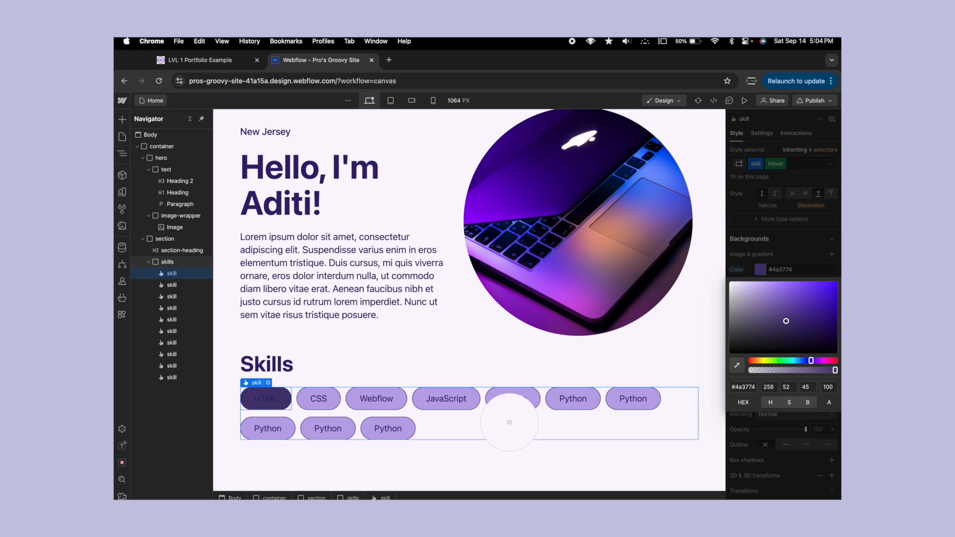
click(298, 169)
click(756, 242)
- Set the Hover text color to #bca8e9 by sampling the light purple fill of another skill button
scroll(756, 242, up, 5)
click(761, 345)
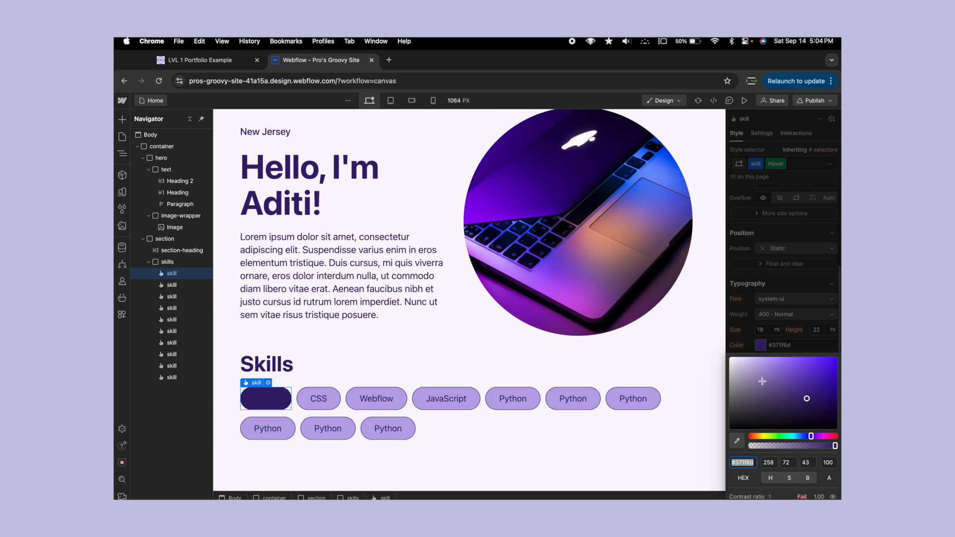
click(736, 440)
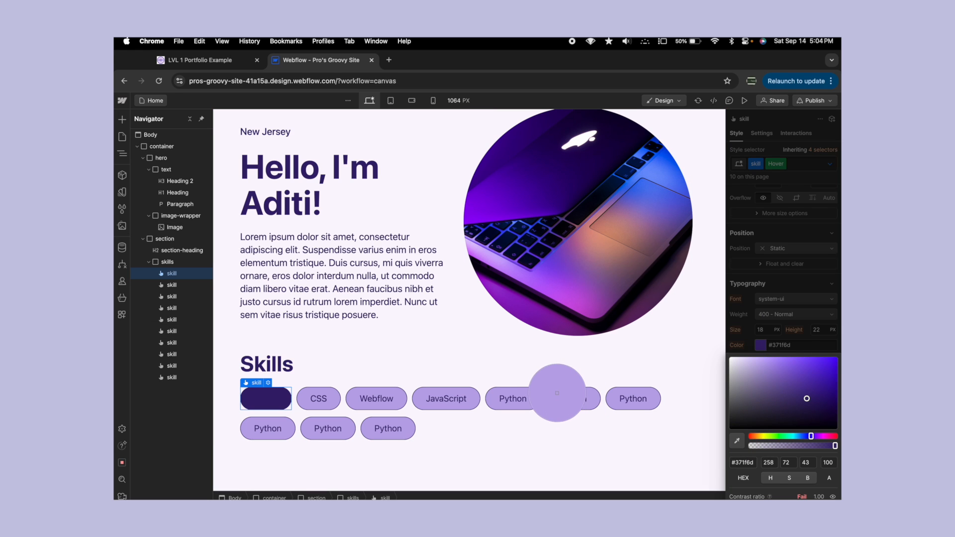
click(557, 393)
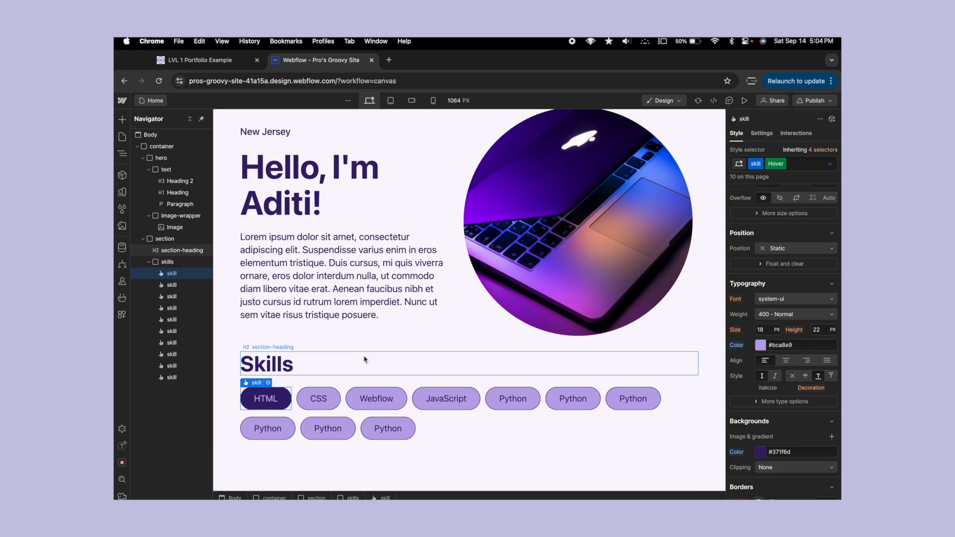
- Set the Hover border color to #bca8e9 by sampling the CSS button's fill, and deselect the skill button
scroll(785, 339, down, 5)
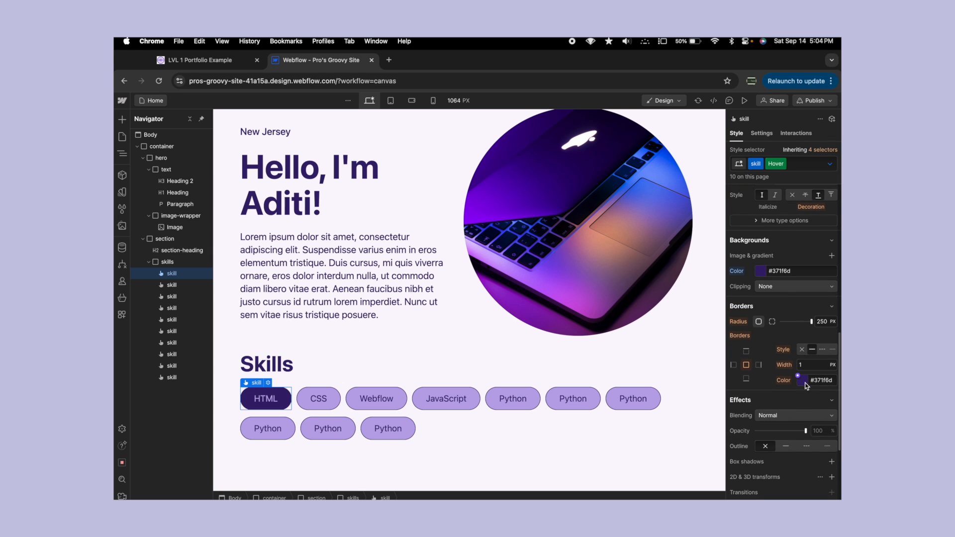
click(802, 380)
click(737, 325)
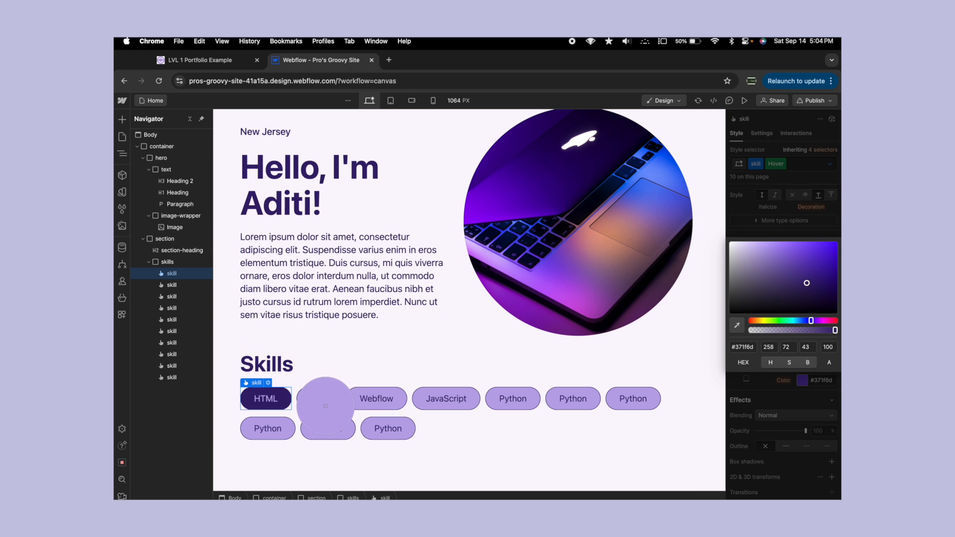
click(321, 397)
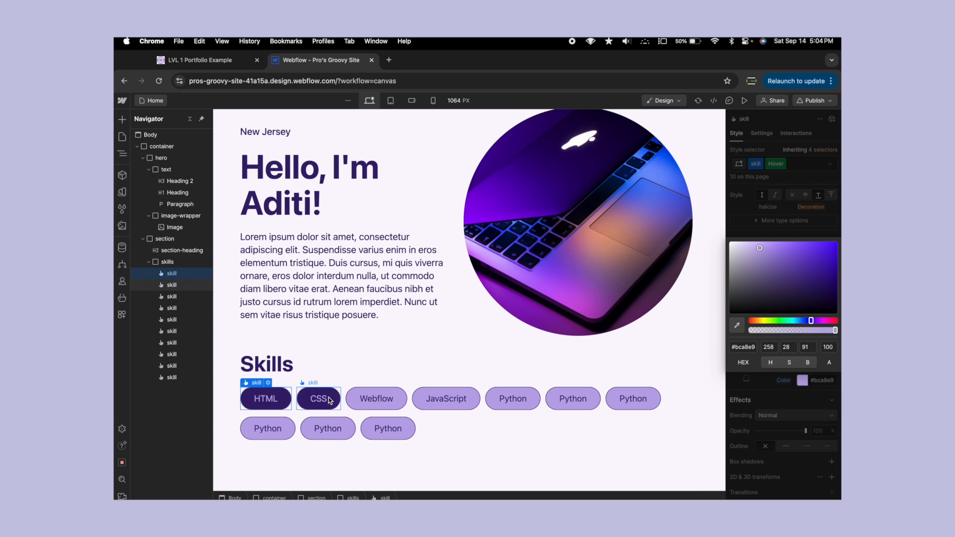
click(426, 310)
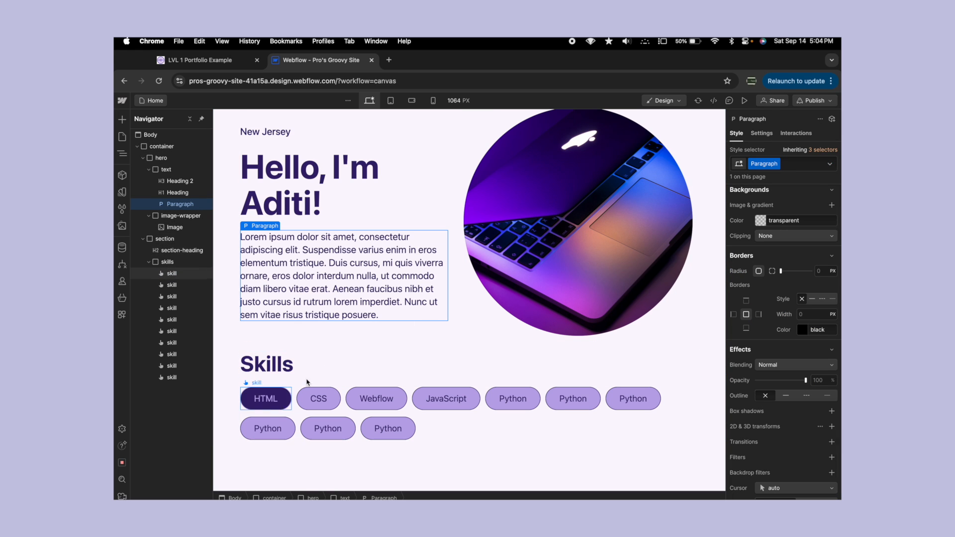
- Reselect the HTML skill button, check its Hover state styling, and return to its base state
click(285, 392)
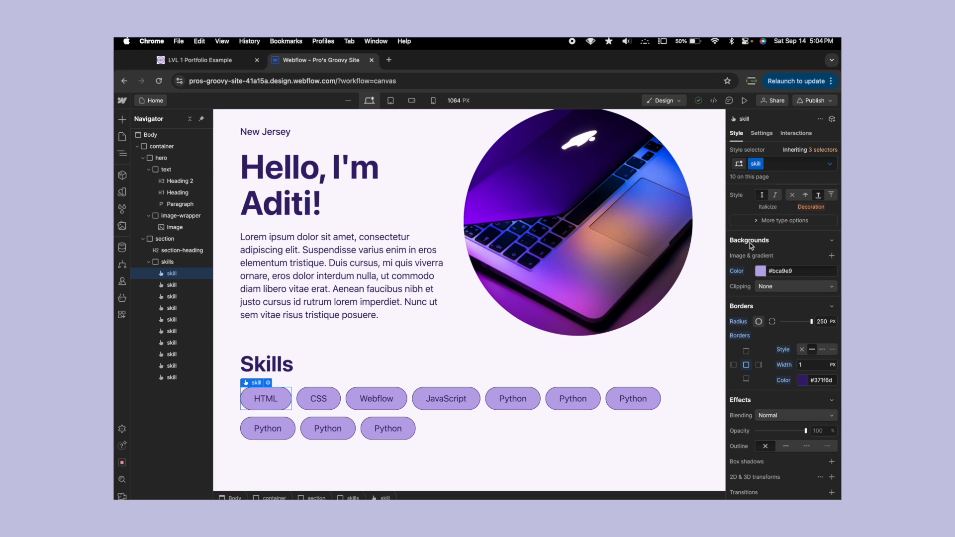
click(829, 164)
click(764, 205)
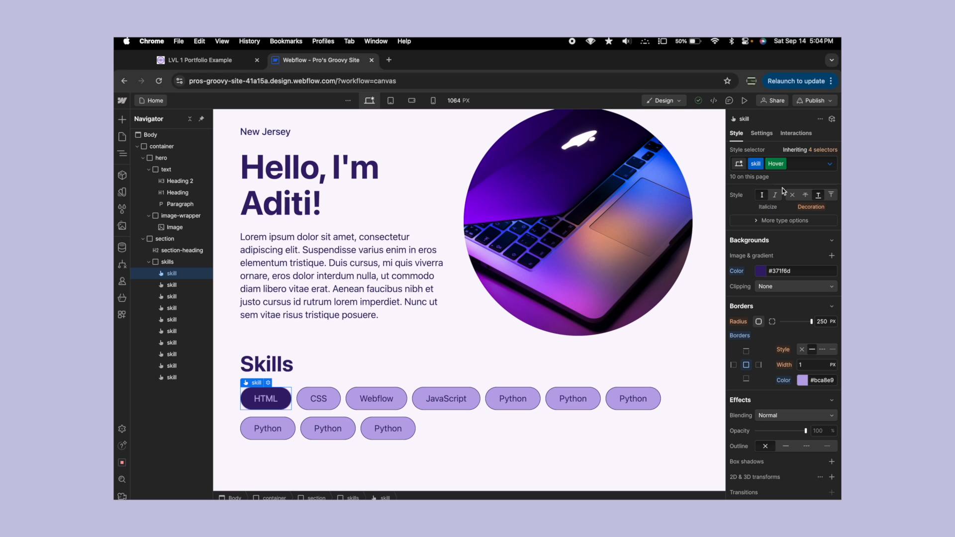
click(785, 164)
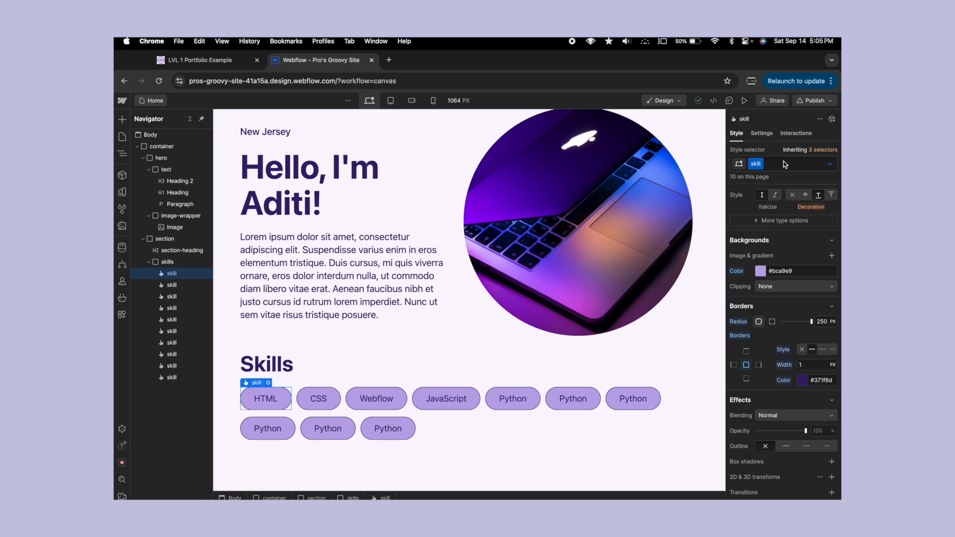
- Add a transition to the skill class's base state and set its type to All Properties
scroll(783, 248, down, 5)
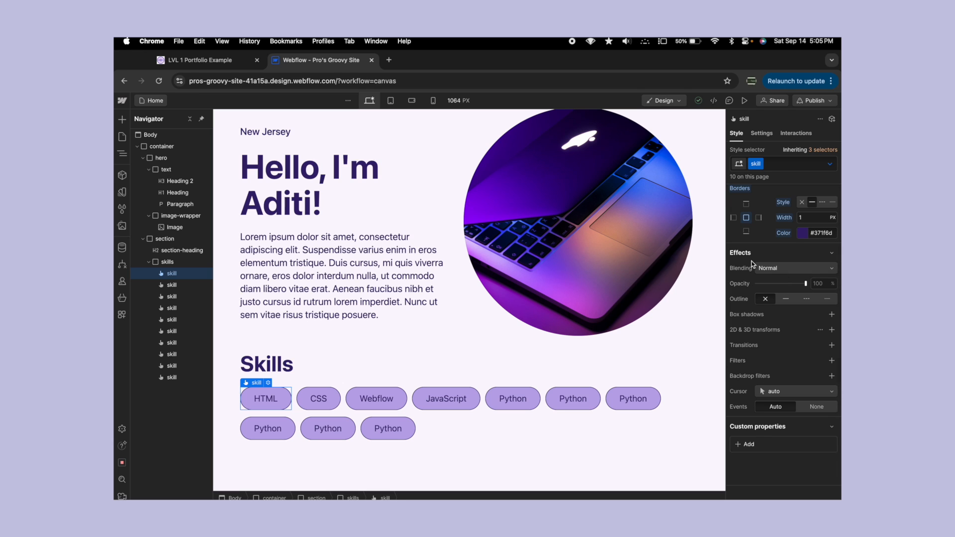
click(831, 345)
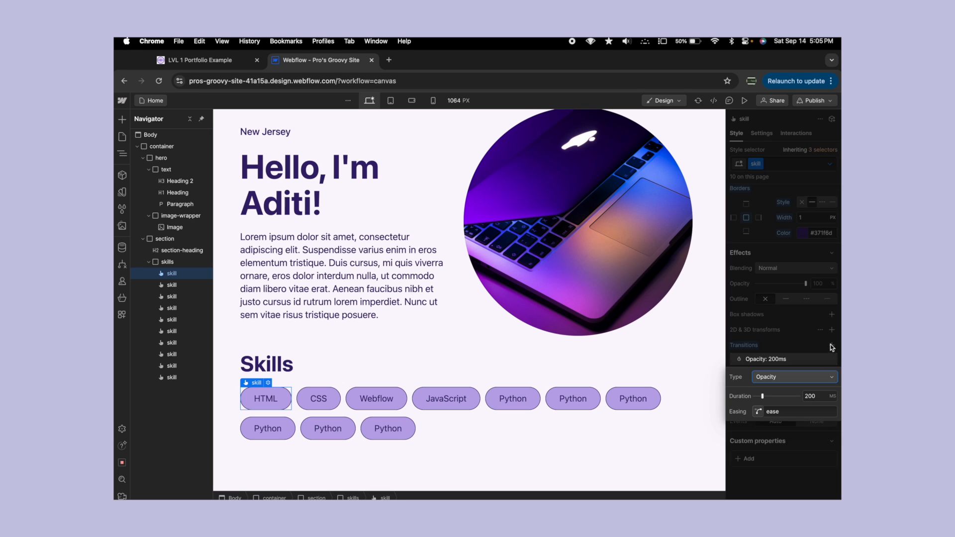
click(790, 377)
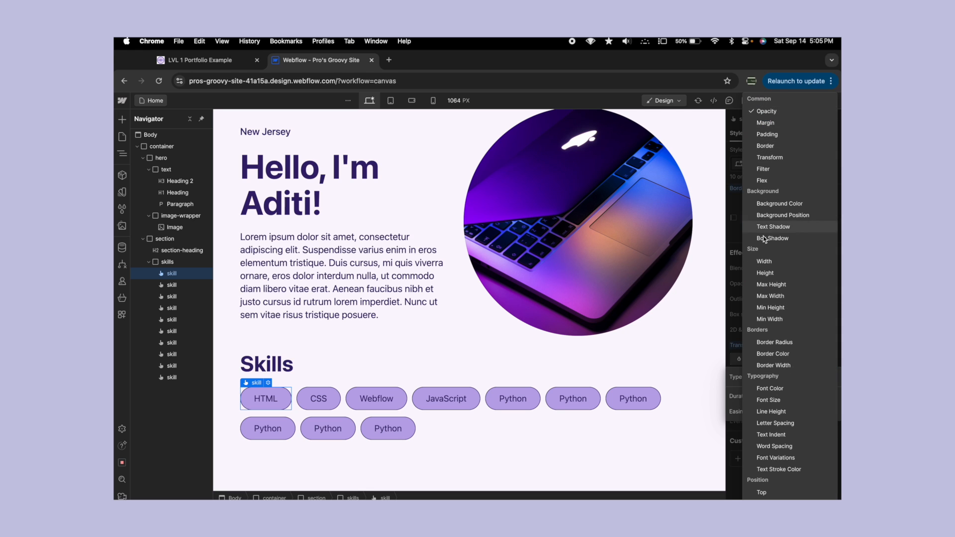
scroll(765, 371, down, 5)
scroll(766, 371, up, 5)
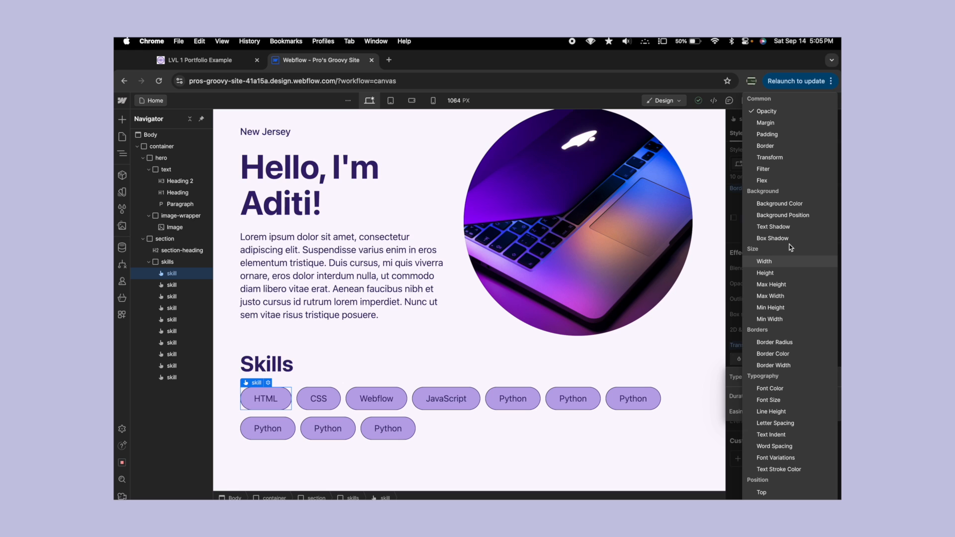
scroll(791, 247, down, 10)
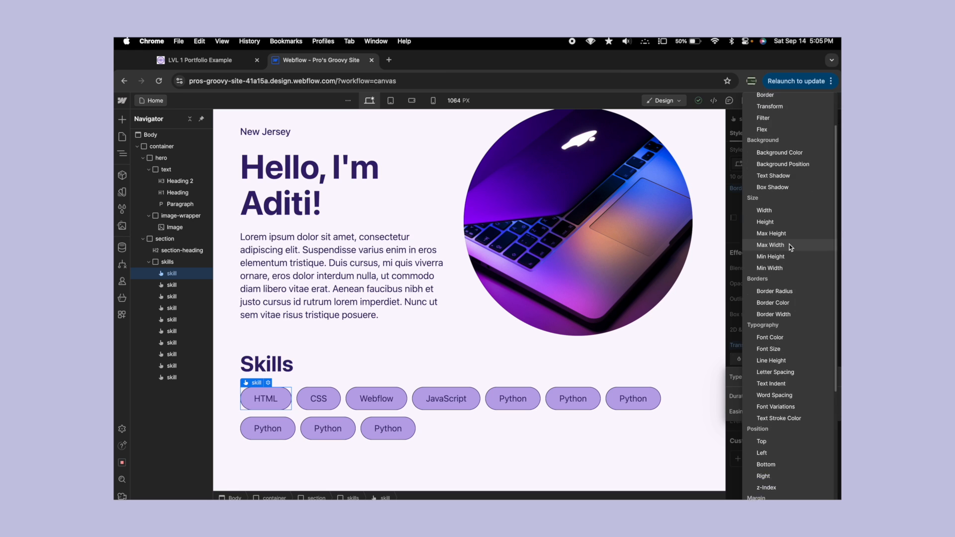
scroll(791, 247, up, 10)
scroll(790, 247, down, 10)
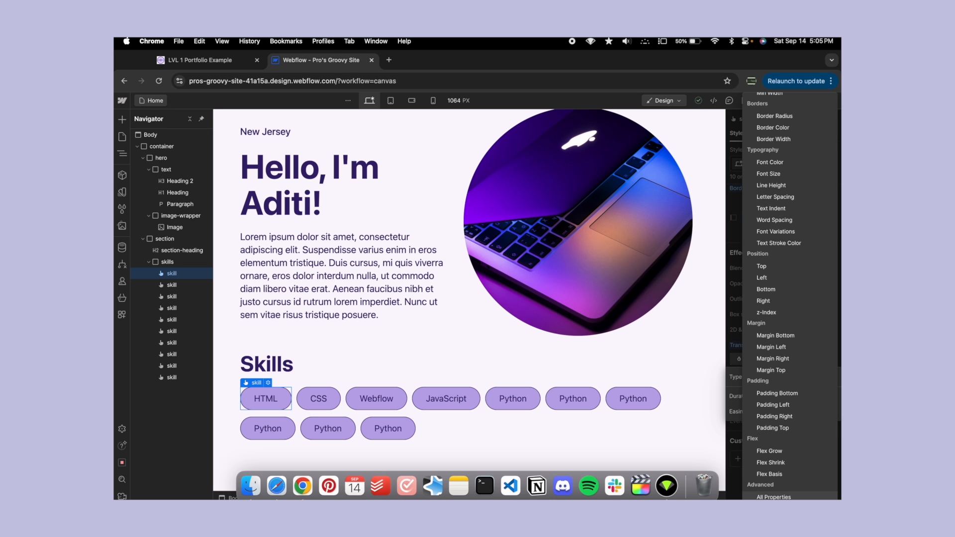
click(766, 497)
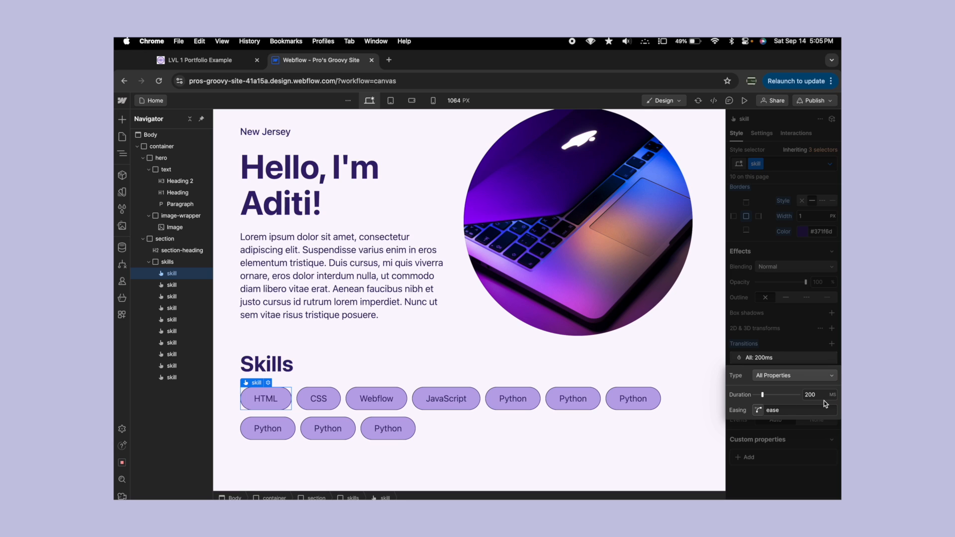
- Browse the easing presets for the transition in the Easing Editor, and close the editor and transition settings
click(753, 410)
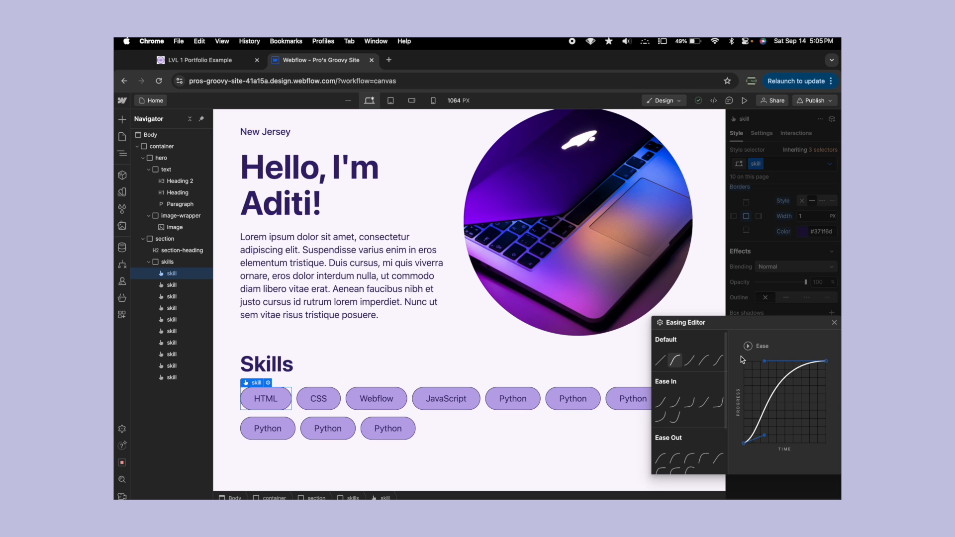
scroll(685, 411, down, 2)
scroll(686, 411, down, 1)
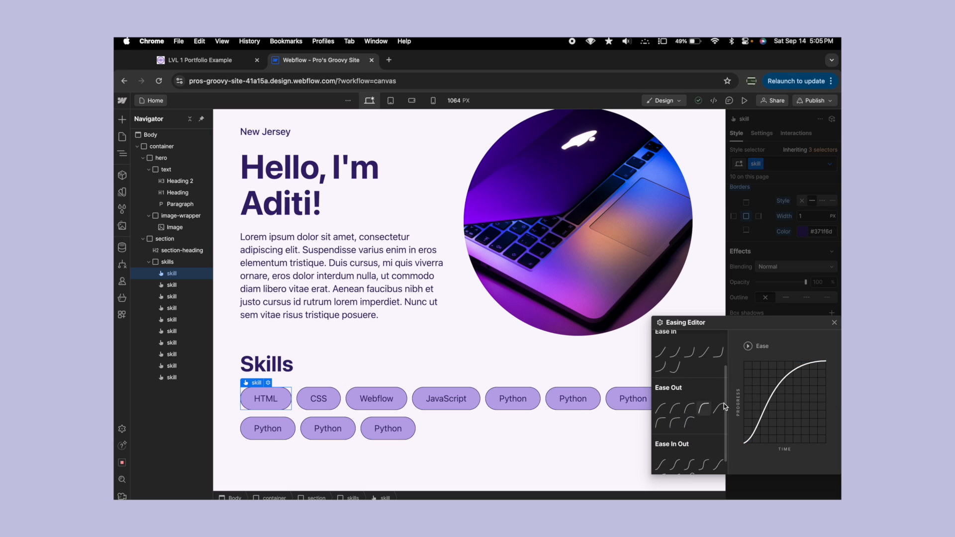
click(835, 323)
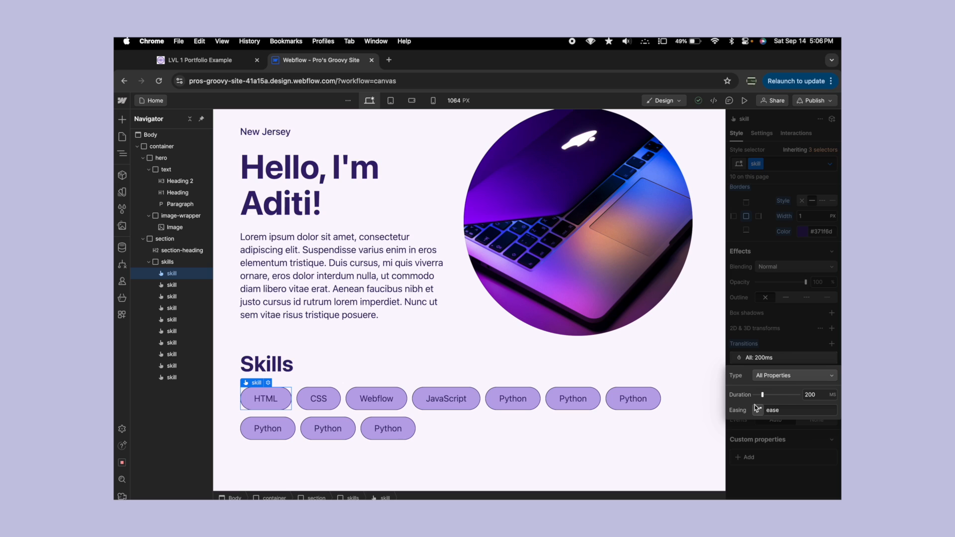
click(790, 339)
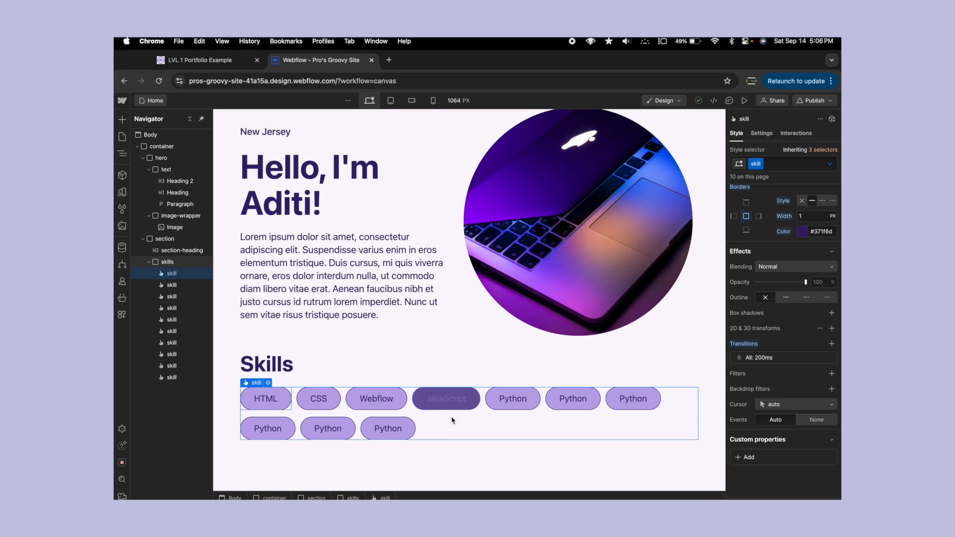
- Set the duration of the skill class's All Properties transition to 300 ms and deselect the button
click(770, 357)
click(808, 394)
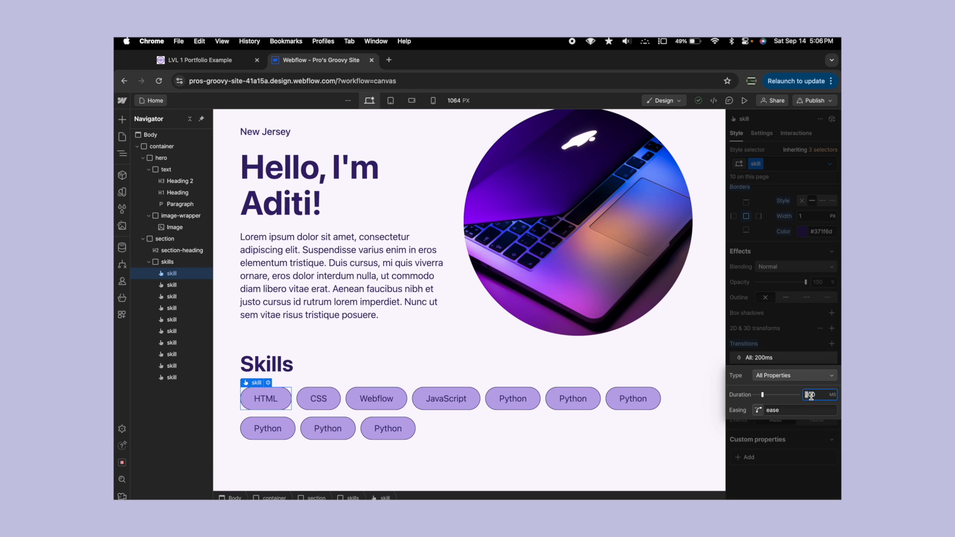
double_click(815, 396)
text(300)
click(329, 317)
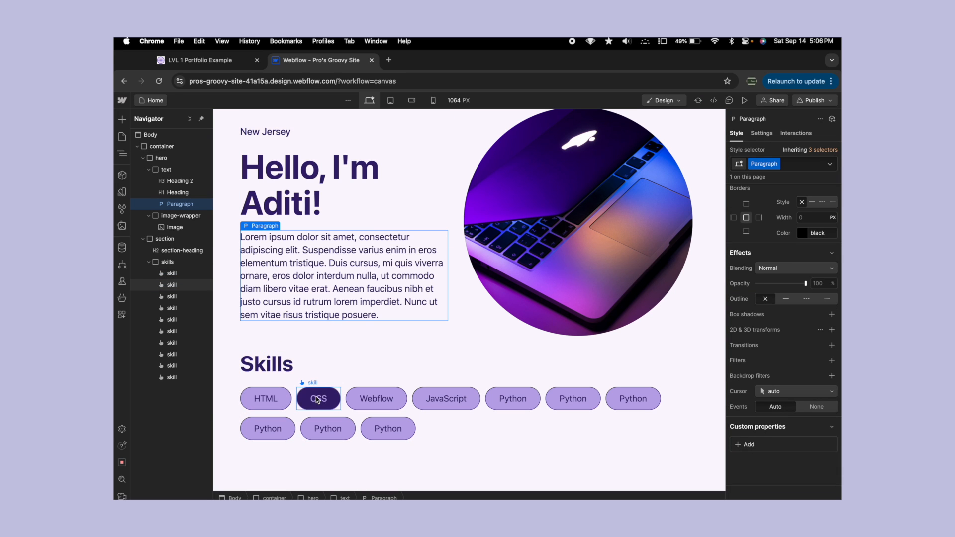
- Add a Move transform with a vertical Y offset of -15 px to the skill class's Hover state and deselect the HTML button
click(259, 397)
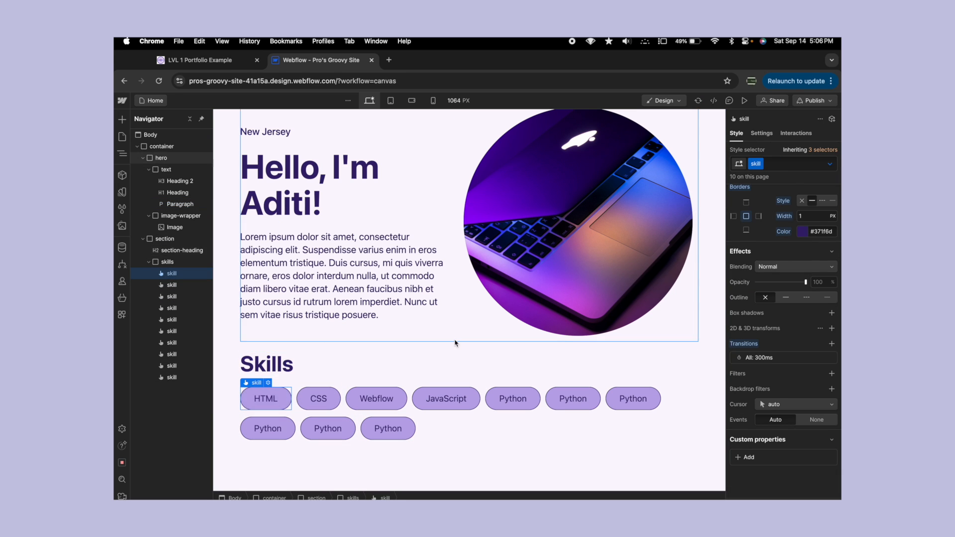
click(831, 164)
click(762, 204)
scroll(752, 283, down, 1)
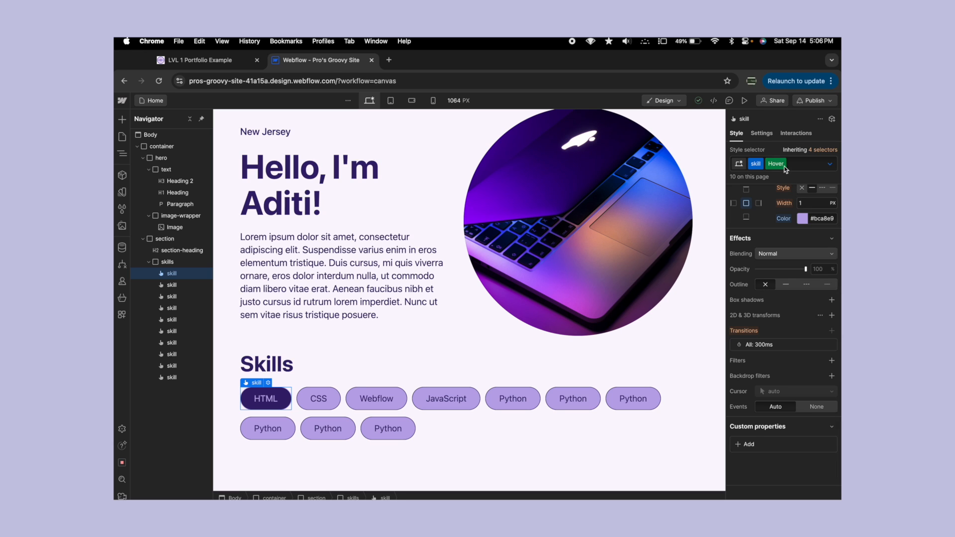
click(832, 316)
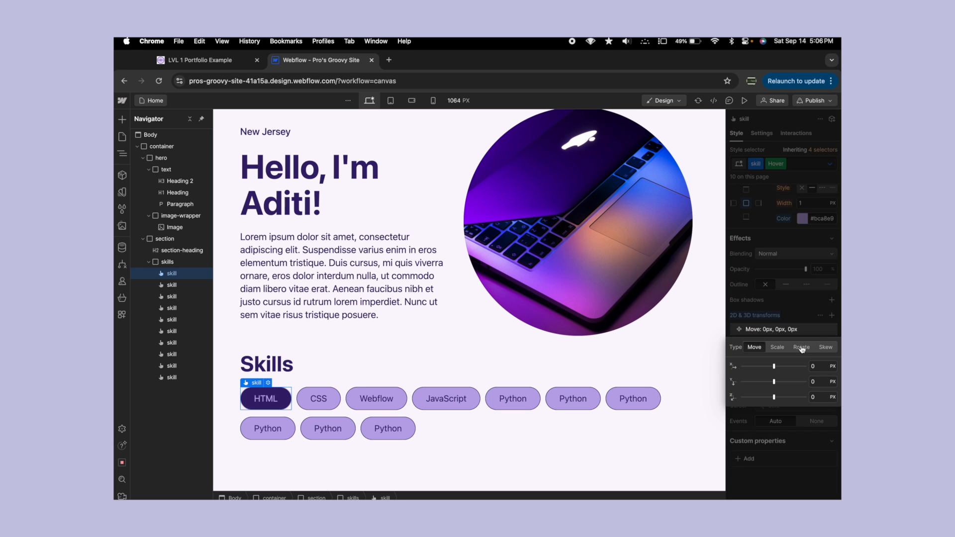
click(820, 383)
text(-15)
key(Return)
click(397, 319)
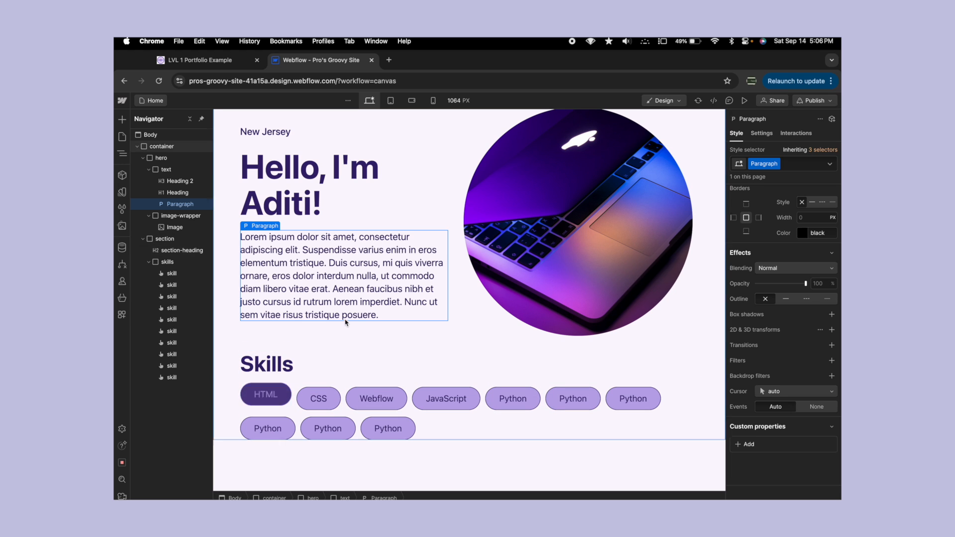
click(358, 351)
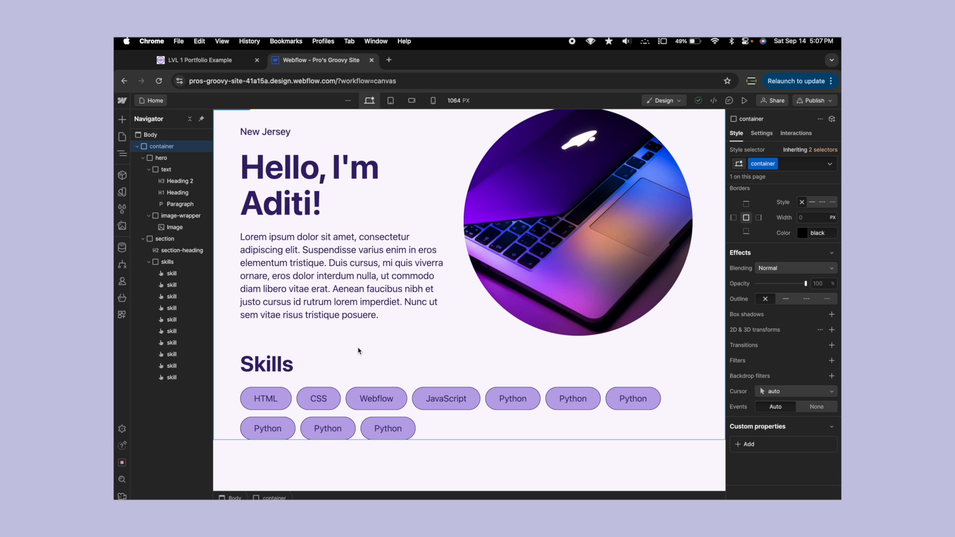
- Collapse the hero and section elements in the page's element tree
key(ctrl+shift+Tab)
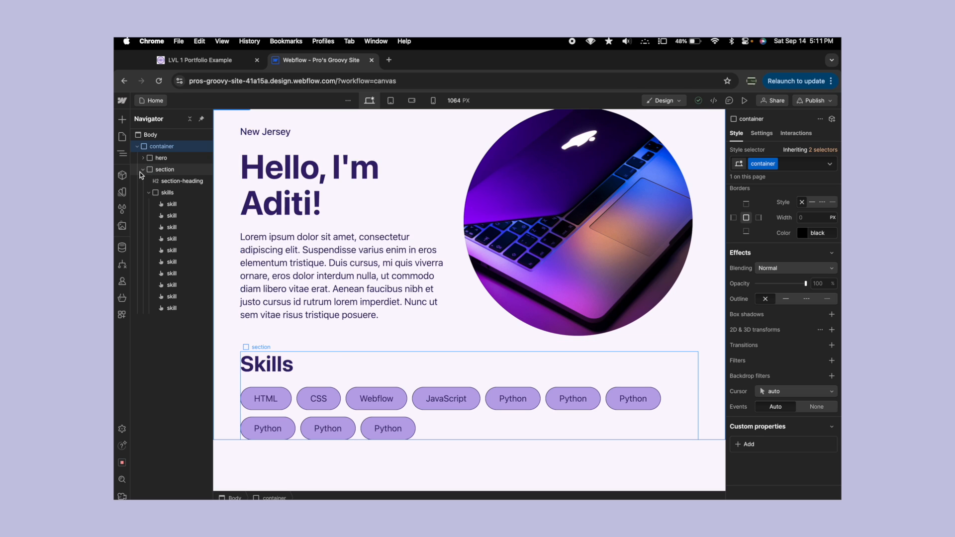
click(142, 170)
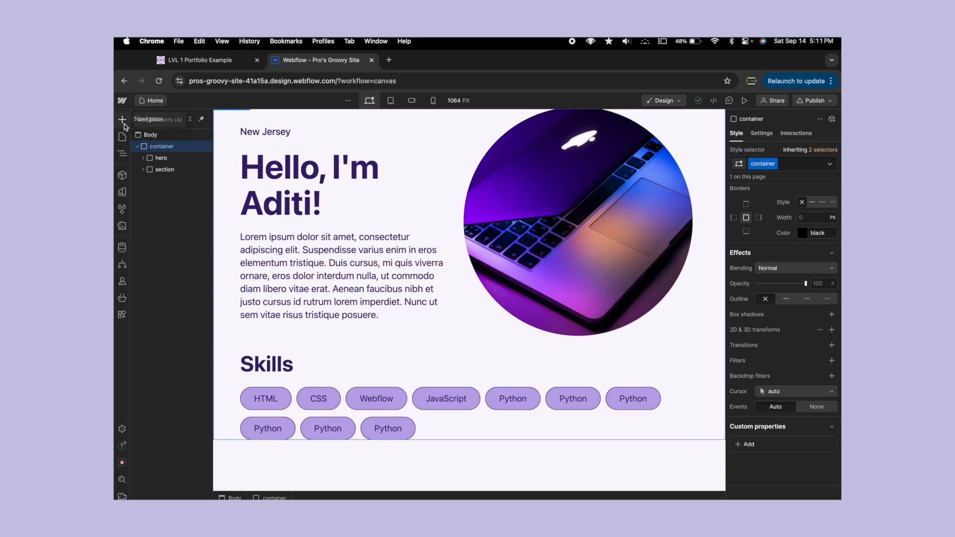
- Add a Div Block at the end of the container, after the Skills section, and assign it the class section
click(122, 120)
drag(148, 312, 159, 180)
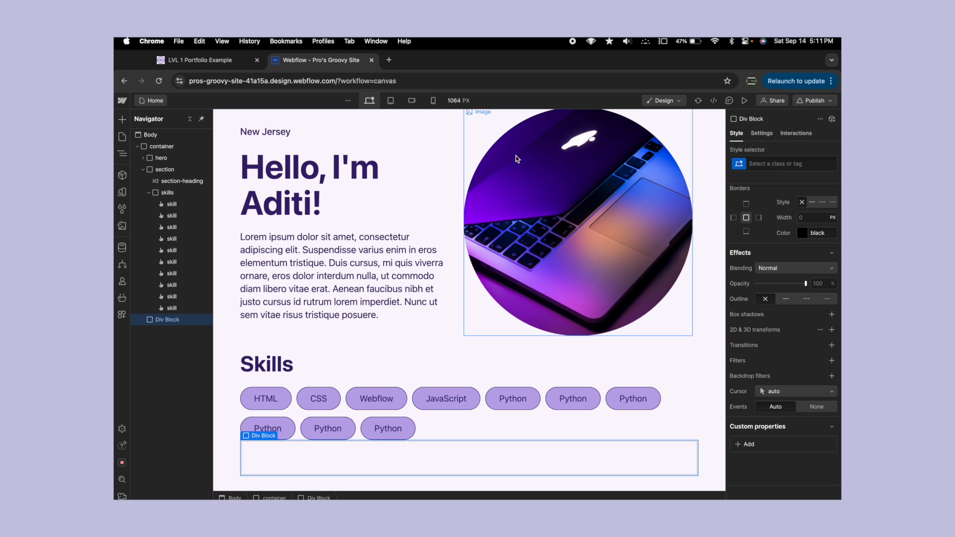
click(796, 166)
text(section)
key(Return)
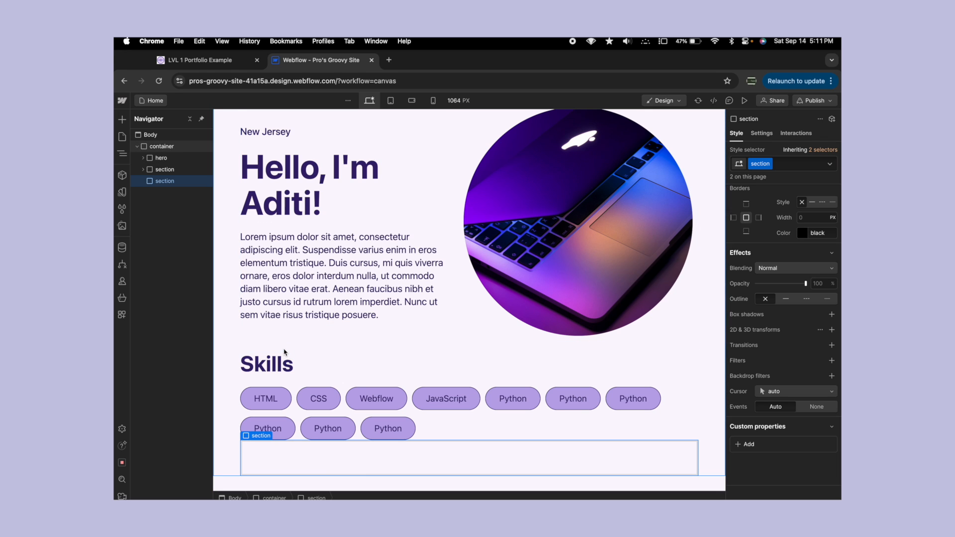
- Set the section class's top and bottom margins to 30 px
scroll(801, 273, up, 10)
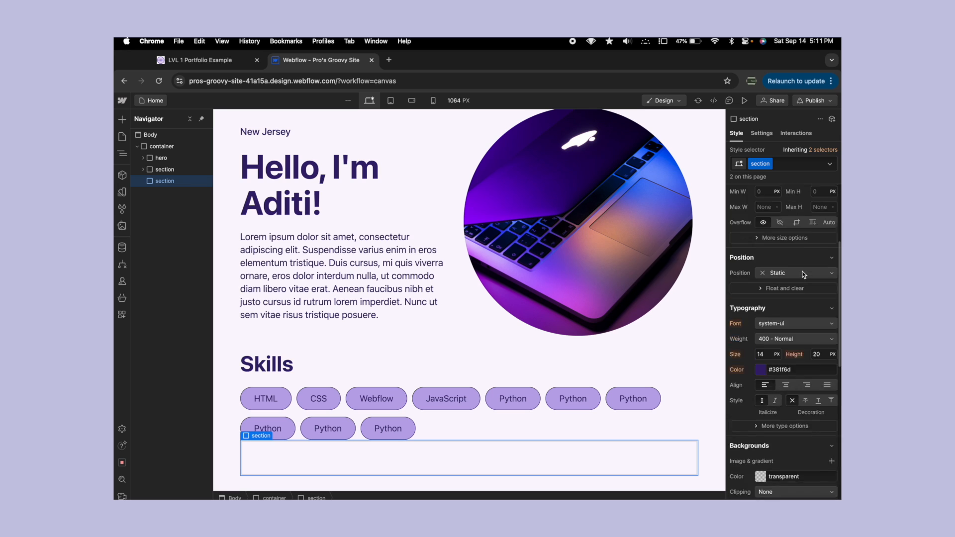
click(783, 244)
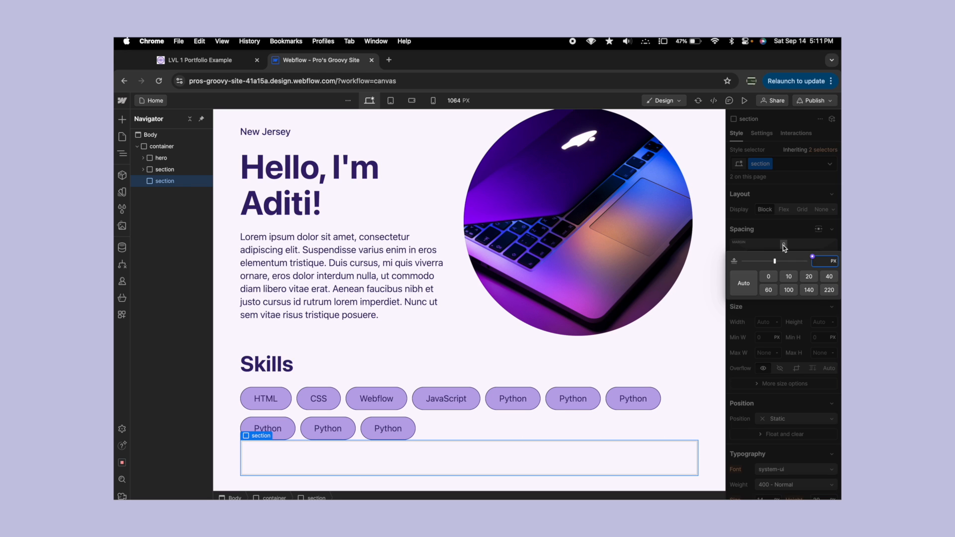
text(30)
key(Return)
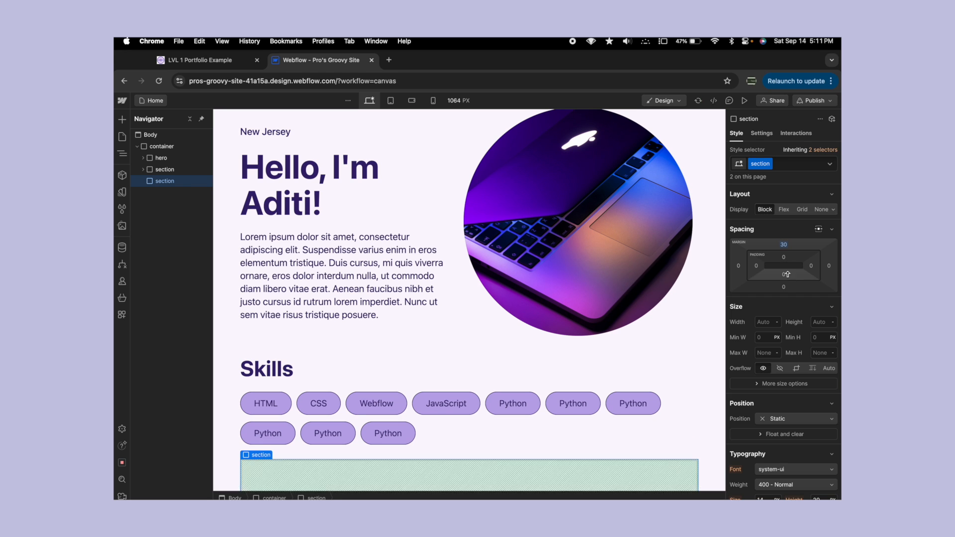
click(783, 287)
text(30px)
key(Return)
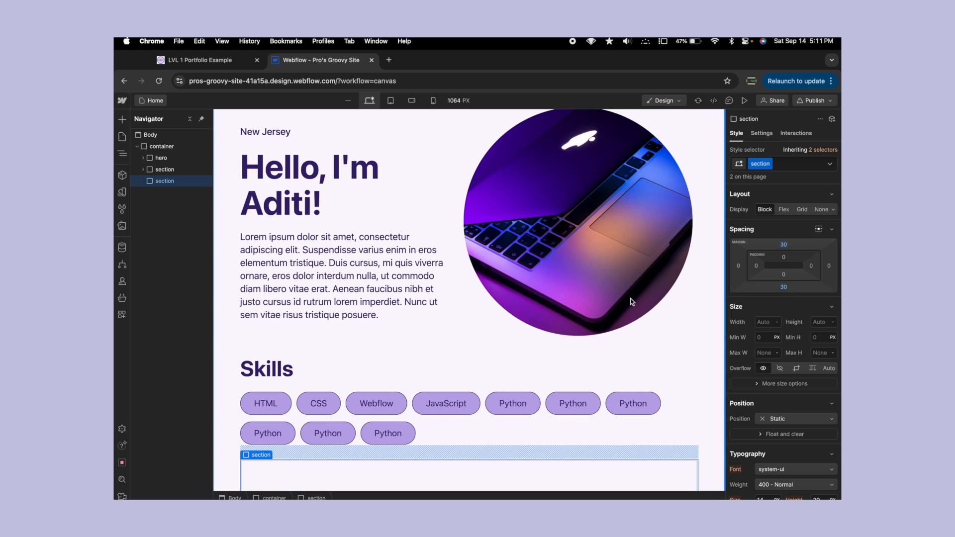
- Copy the Skills heading into the new empty section and change the copy's text to "Projects"
scroll(438, 356, down, 3)
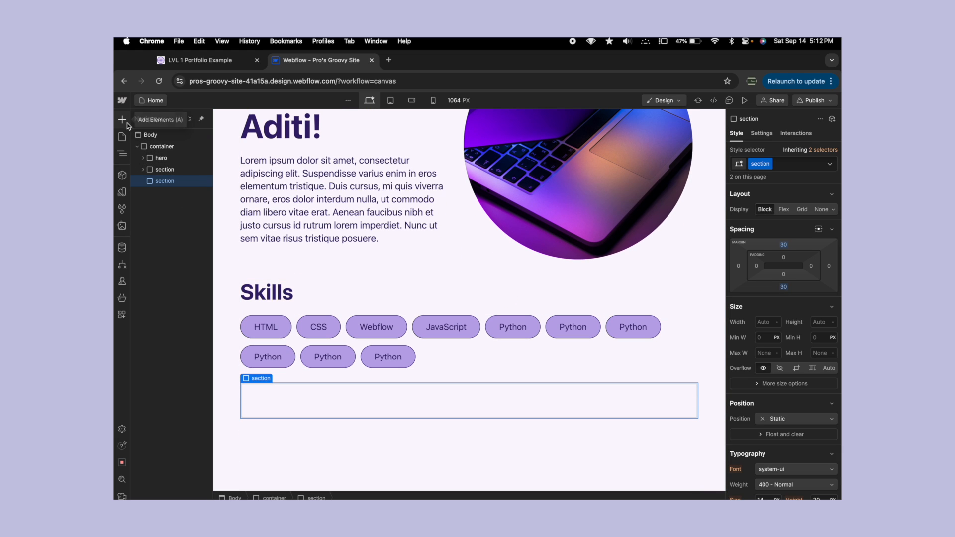
click(267, 293)
click(272, 416)
key(super+v)
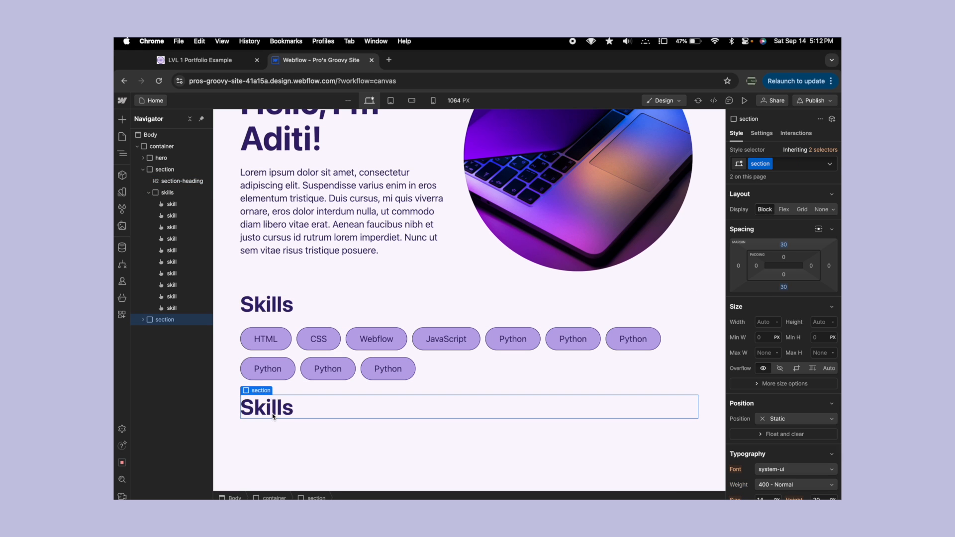
double_click(269, 408)
text(Projects)
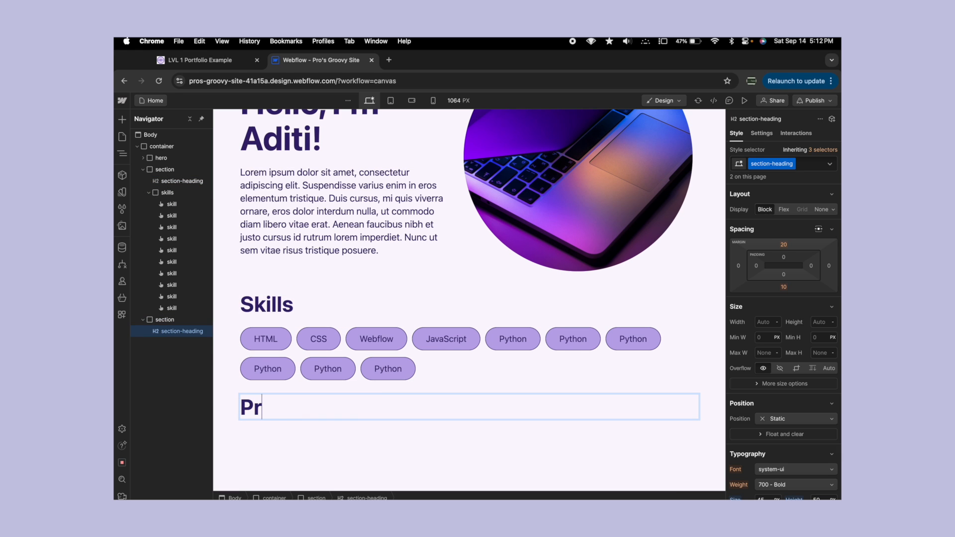
click(320, 272)
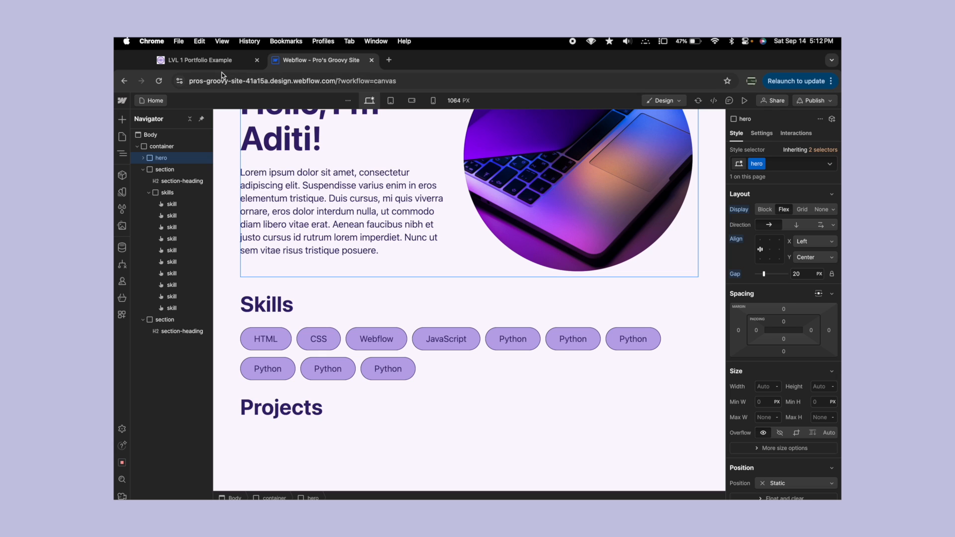
- Add a Div Block below the Projects heading in its section and give it the new class 3col-grid
click(143, 169)
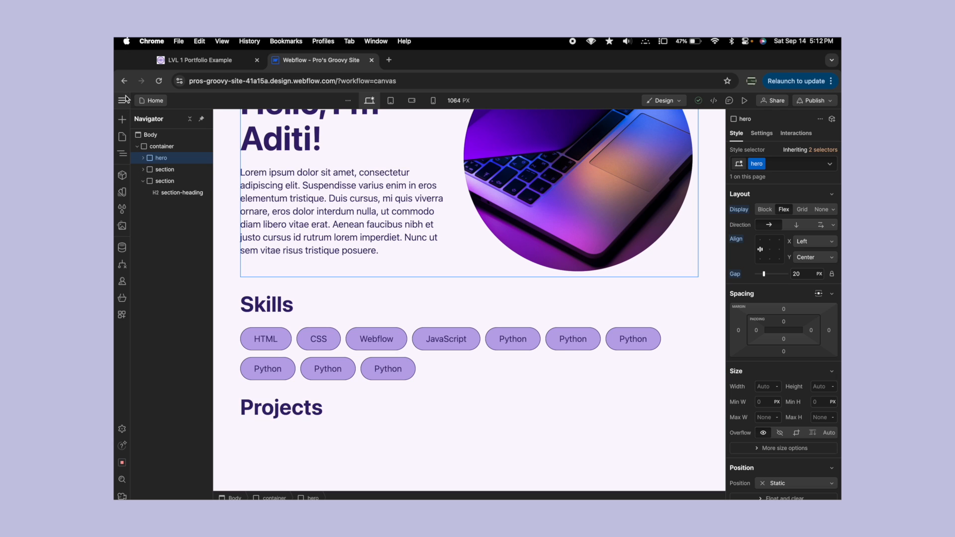
click(121, 120)
drag(150, 307, 166, 204)
click(761, 163)
text(grid)
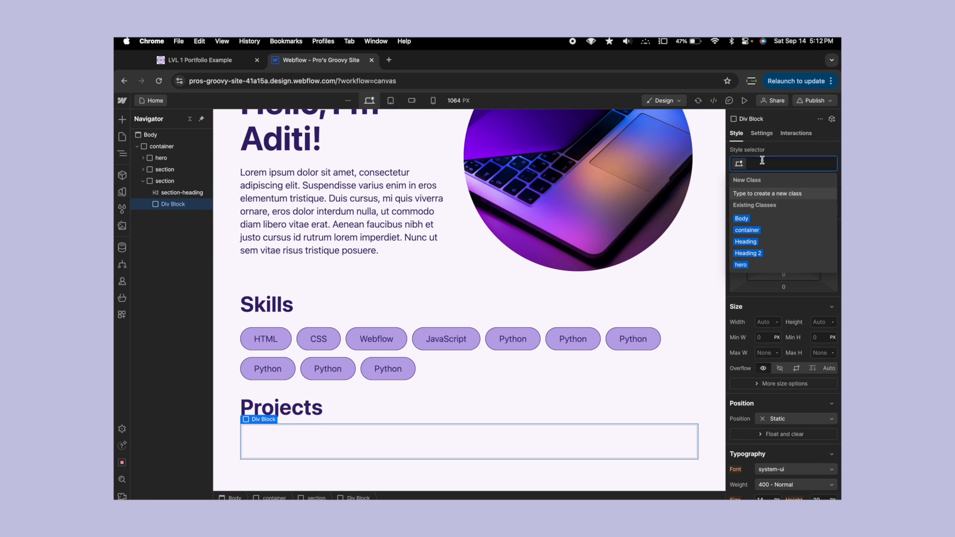
key(BackSpace)
key(BackSpace)
key(BackSpace)
key(BackSpace)
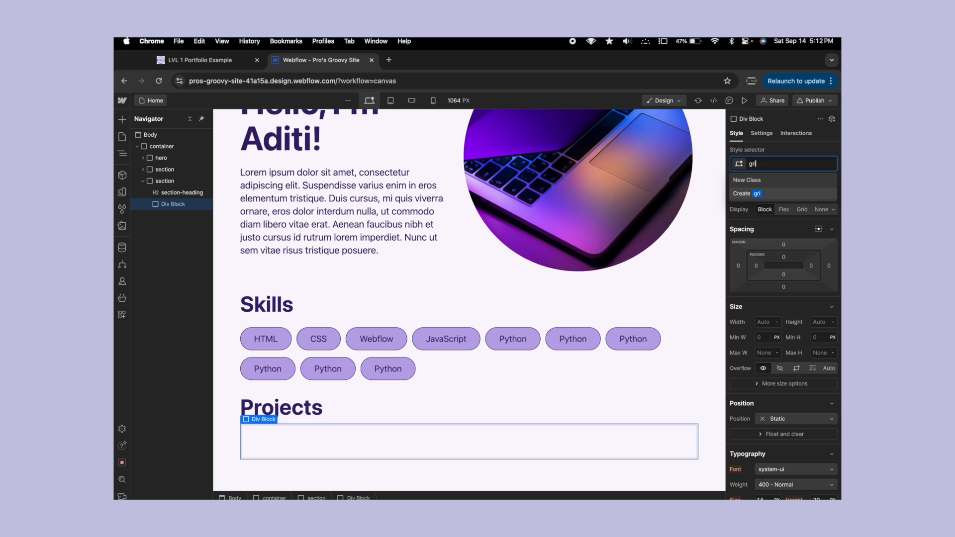
text(3col-grid)
key(Return)
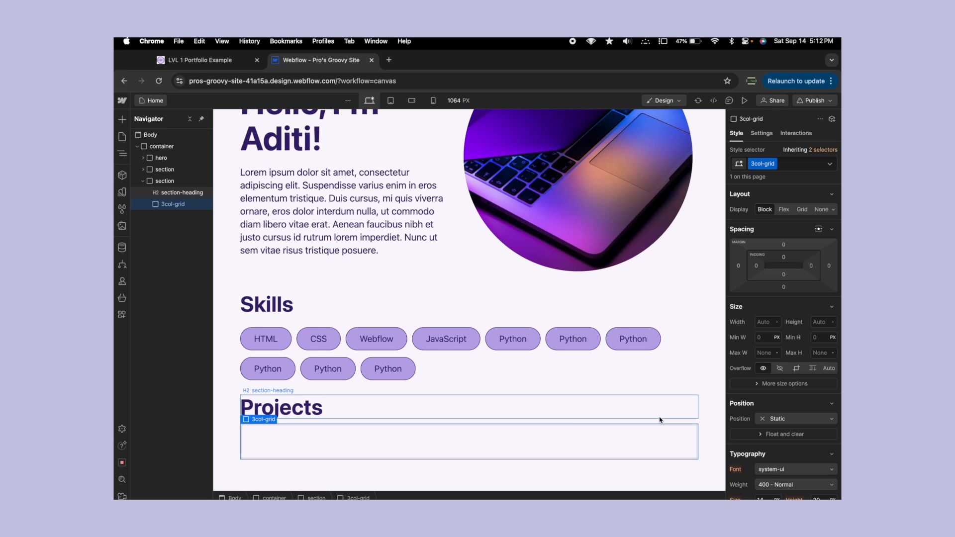
- Set the 3col-grid's display to Grid with 3 columns and 1 row, and open its detailed grid settings
click(802, 210)
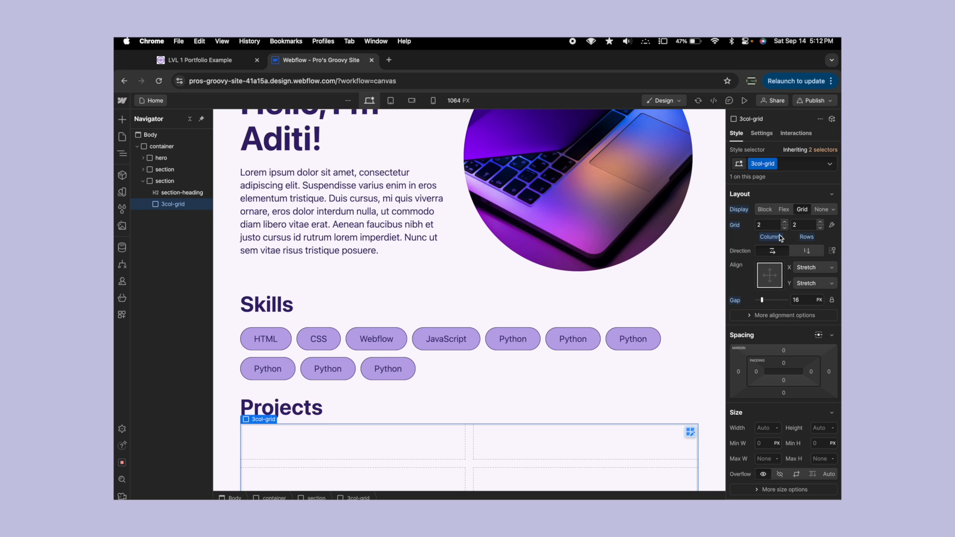
click(819, 228)
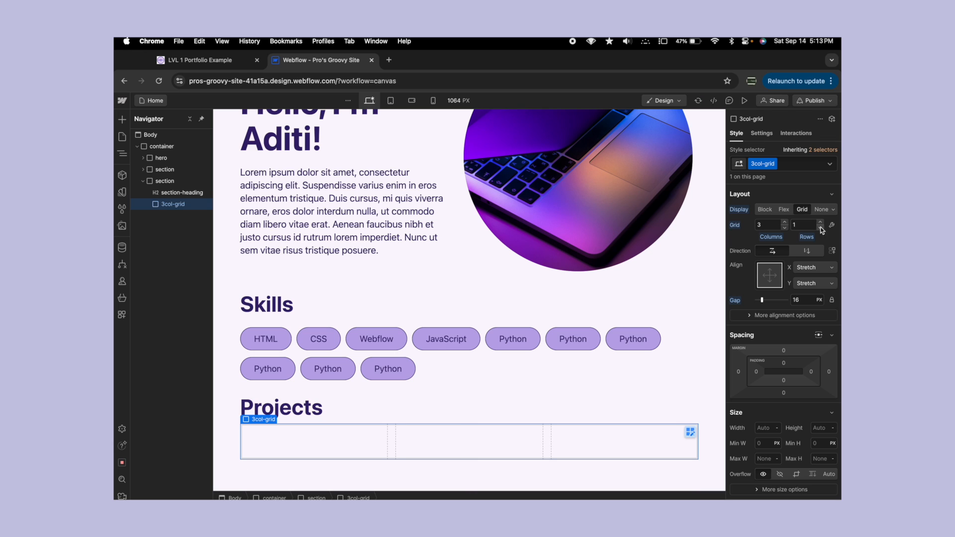
scroll(584, 351, down, 2)
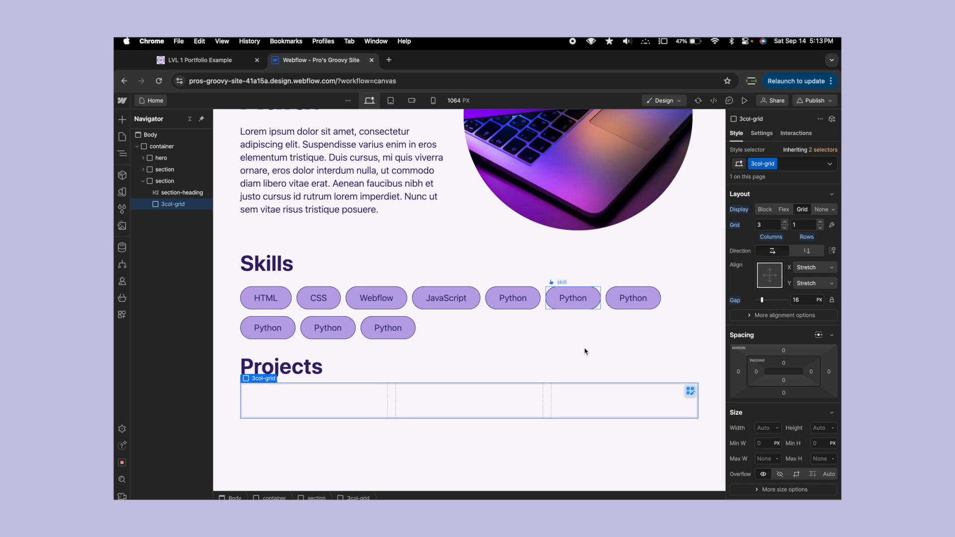
click(832, 225)
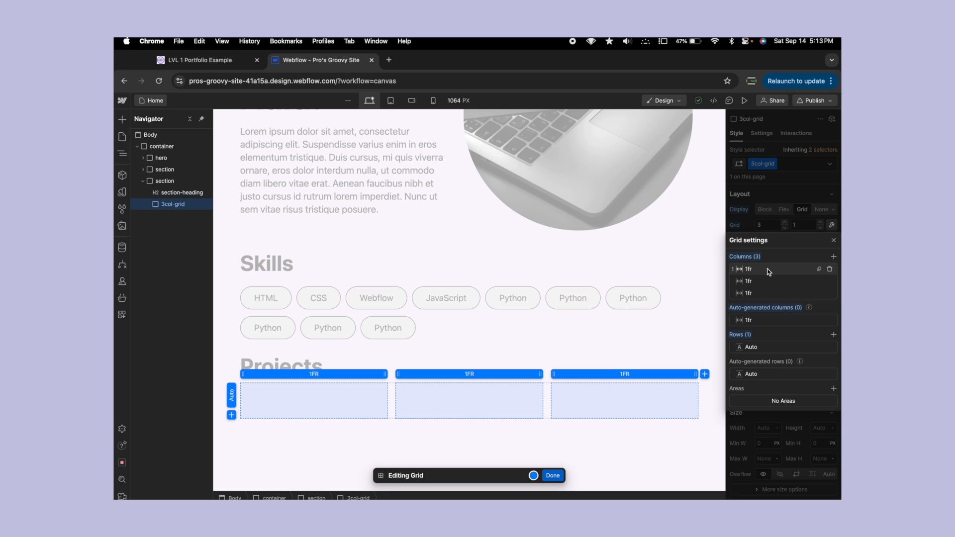
- Add a fourth 1fr column to the grid and delete columns until only two are left
click(835, 257)
click(834, 257)
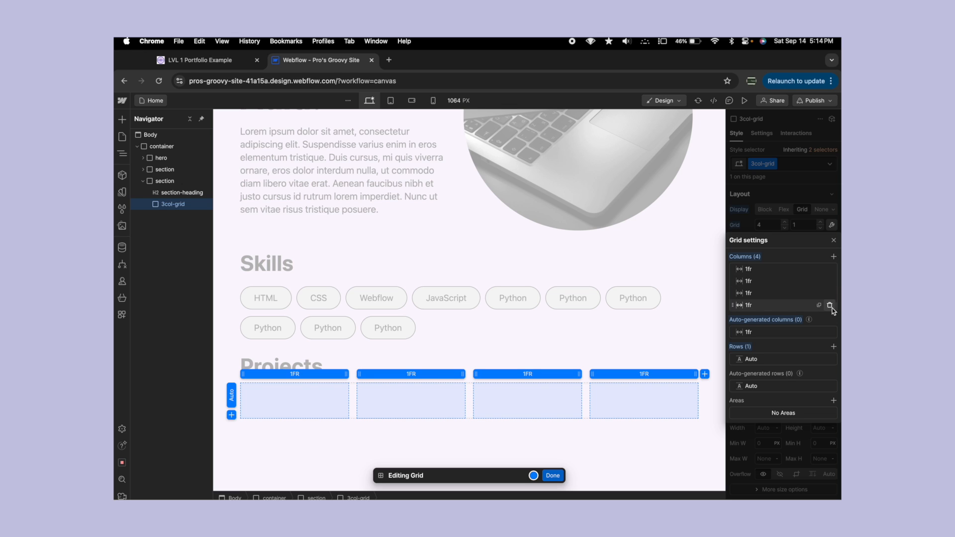
click(830, 281)
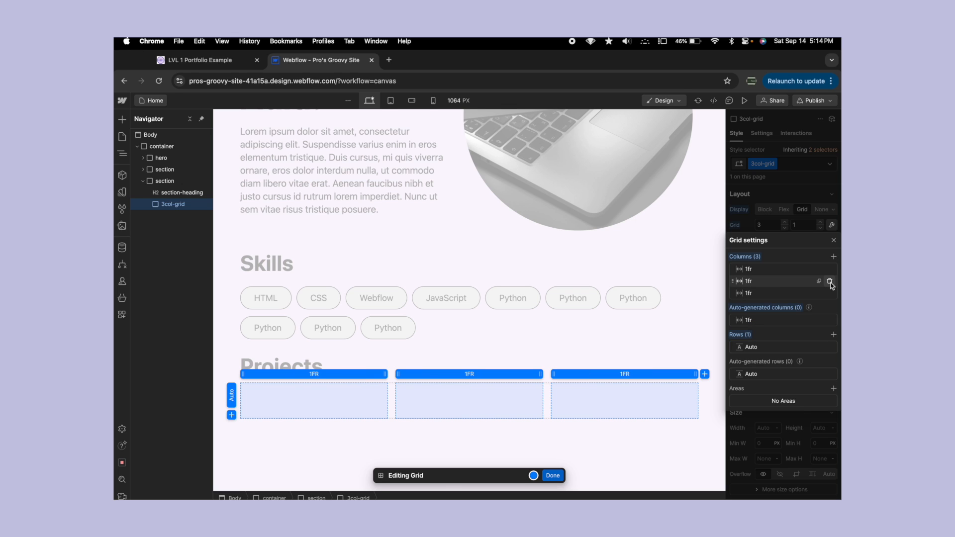
click(829, 282)
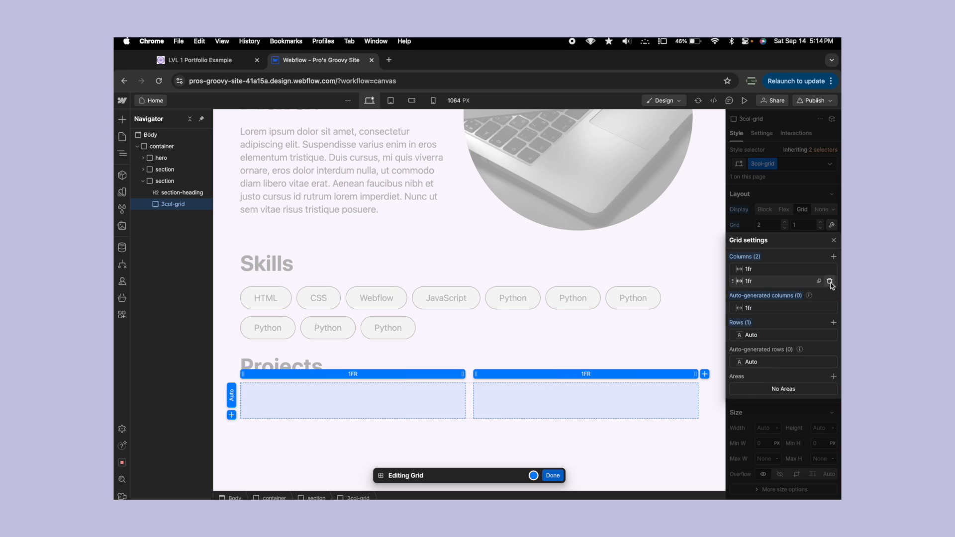
- Set the grid's first column to 0.75fr and its second column to 0.25fr
click(748, 270)
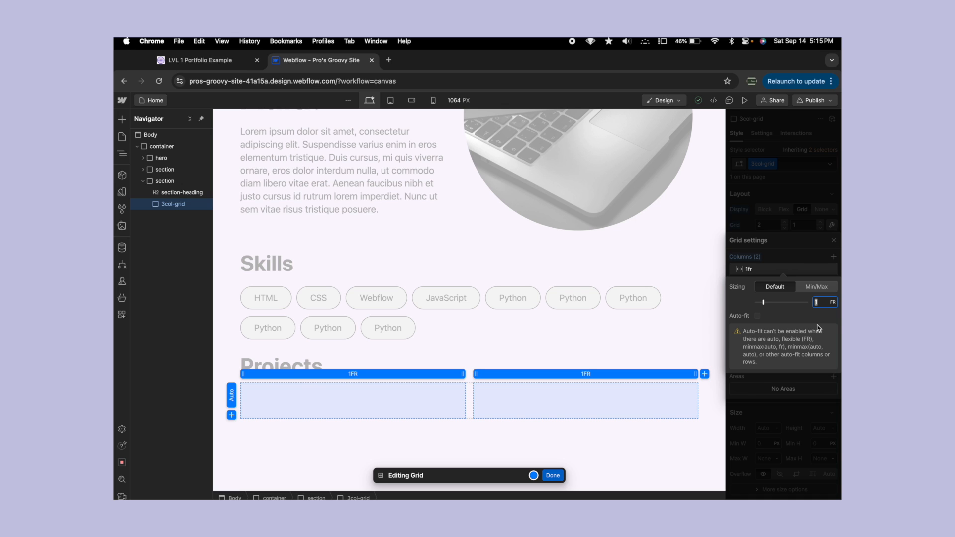
text(0.75)
key(Return)
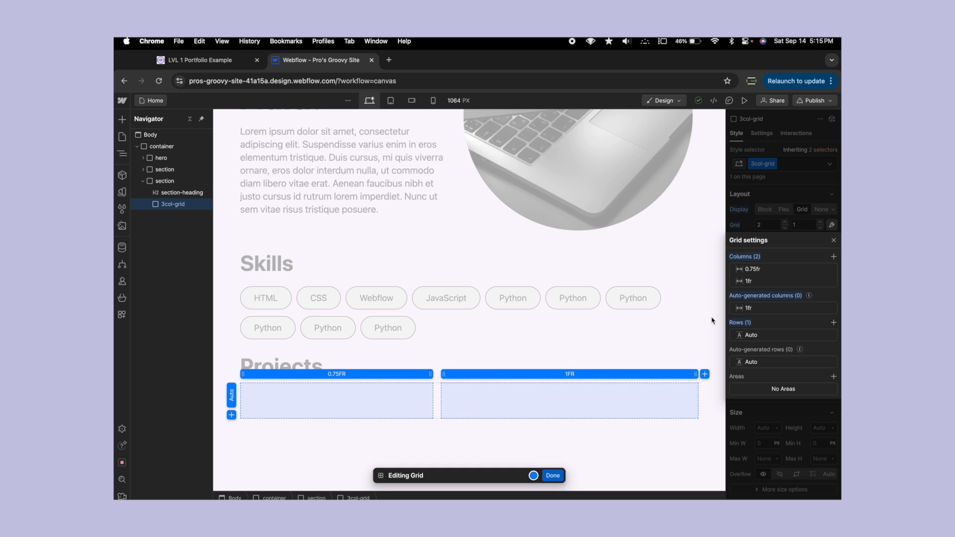
click(761, 281)
text(0.25)
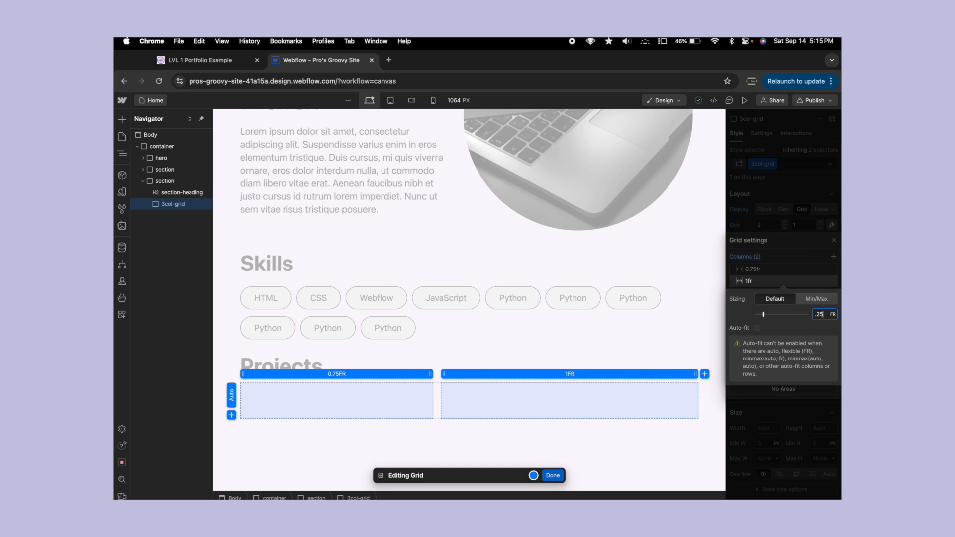
key(Return)
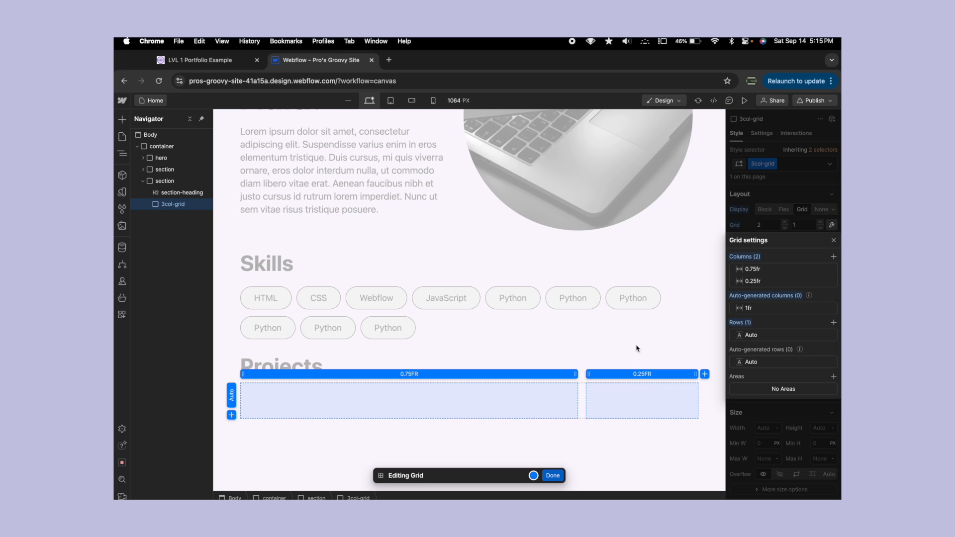
- Undo both column size changes and add a third 1fr column to the grid
key(super+z)
key(super+z)
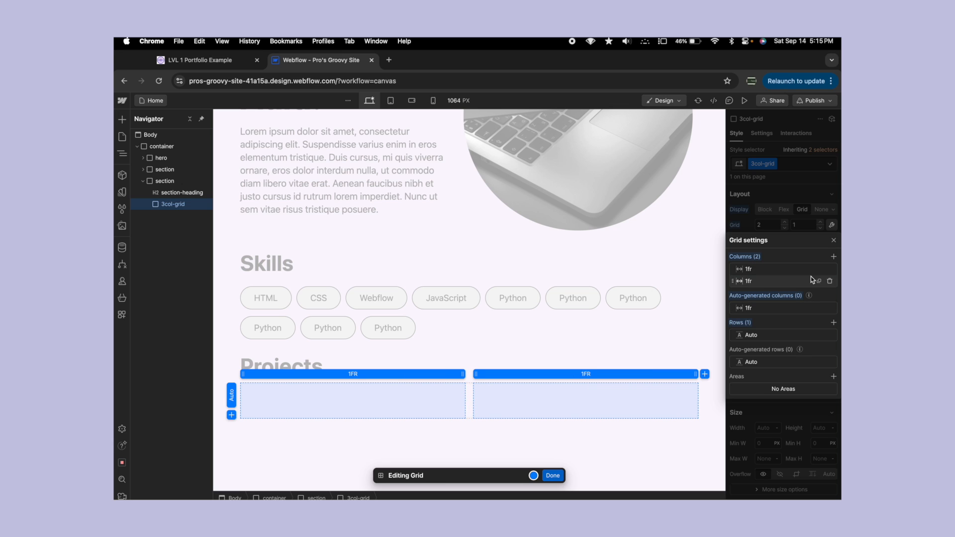
click(834, 257)
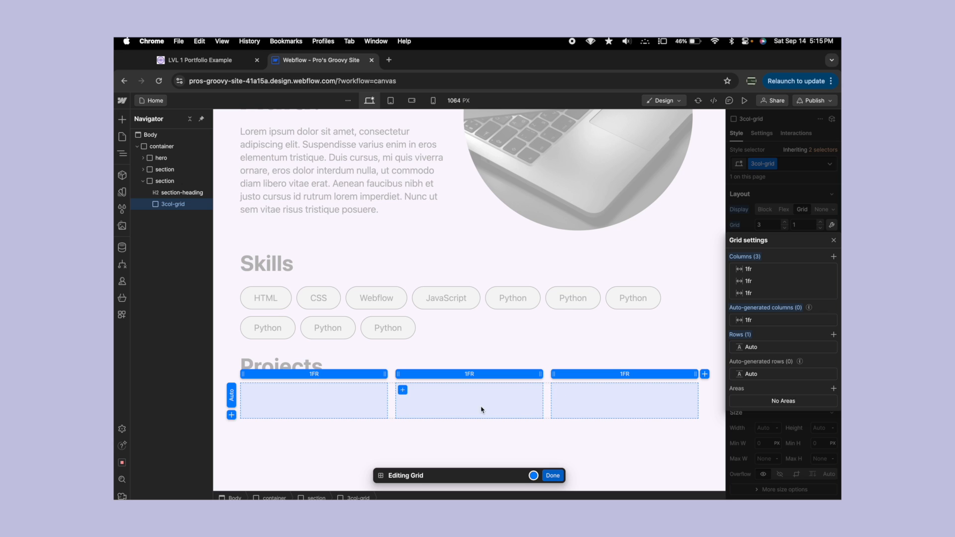
- Widen the 3col-grid's column gap on the canvas to about 31 px and finish editing the grid
drag(395, 403, 409, 402)
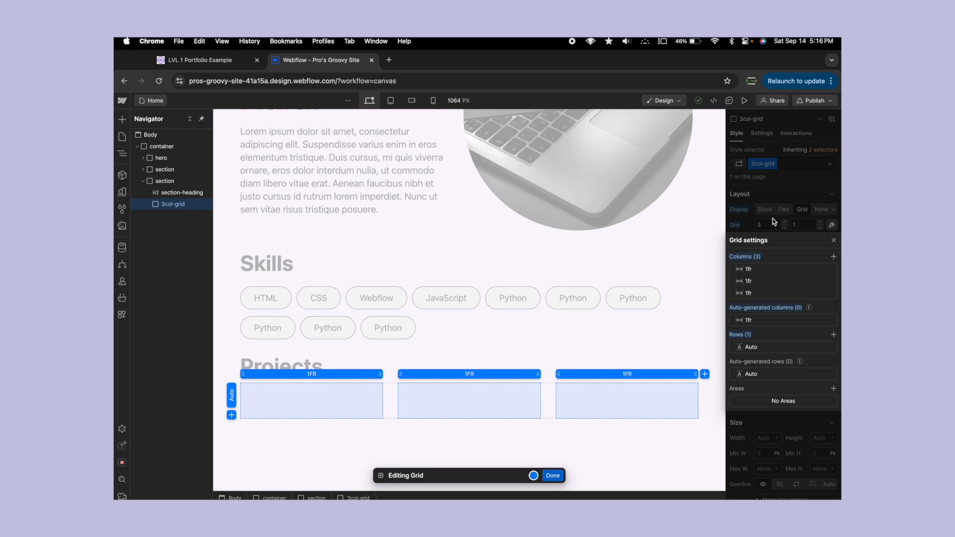
key(Escape)
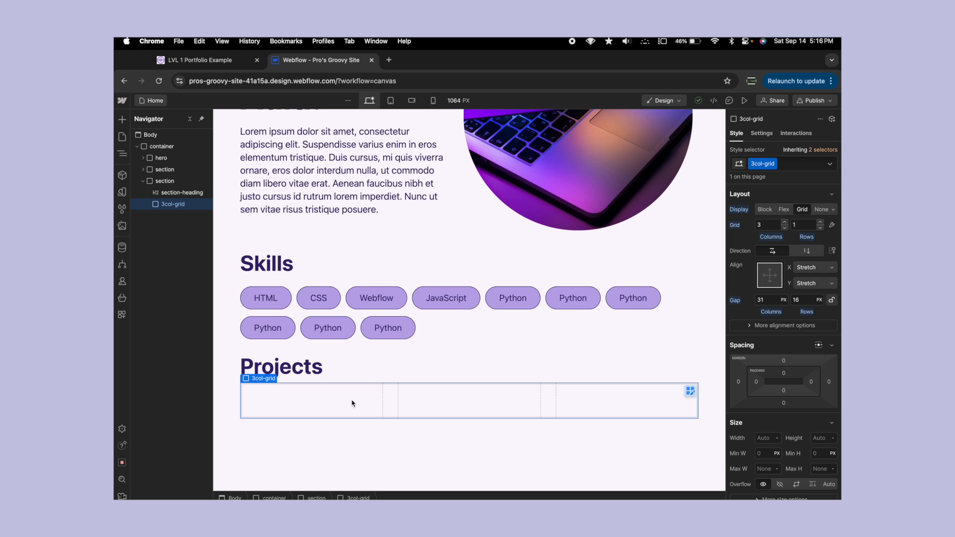
- Check the portfolio example's Projects cards, add a div block inside the 3col-grid, and give it the class card
click(220, 67)
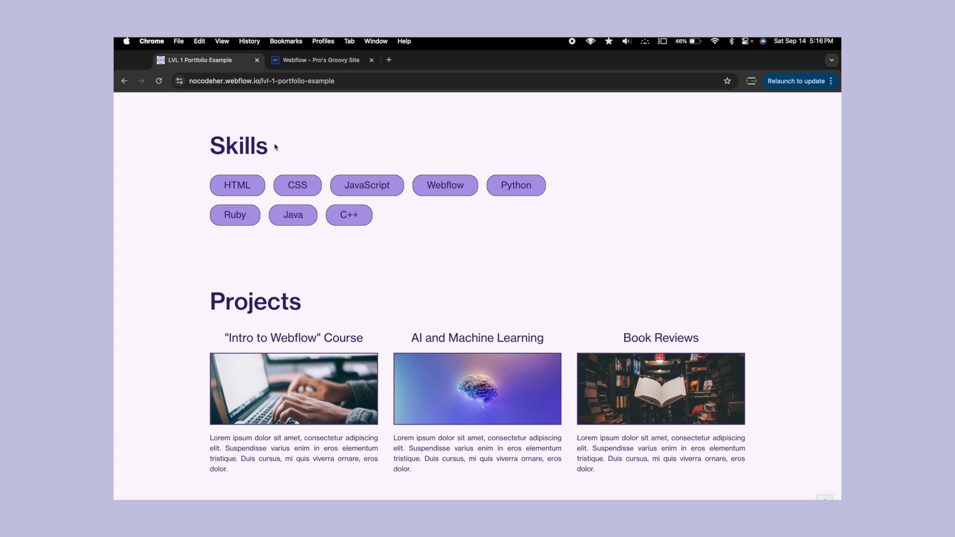
click(313, 60)
click(128, 120)
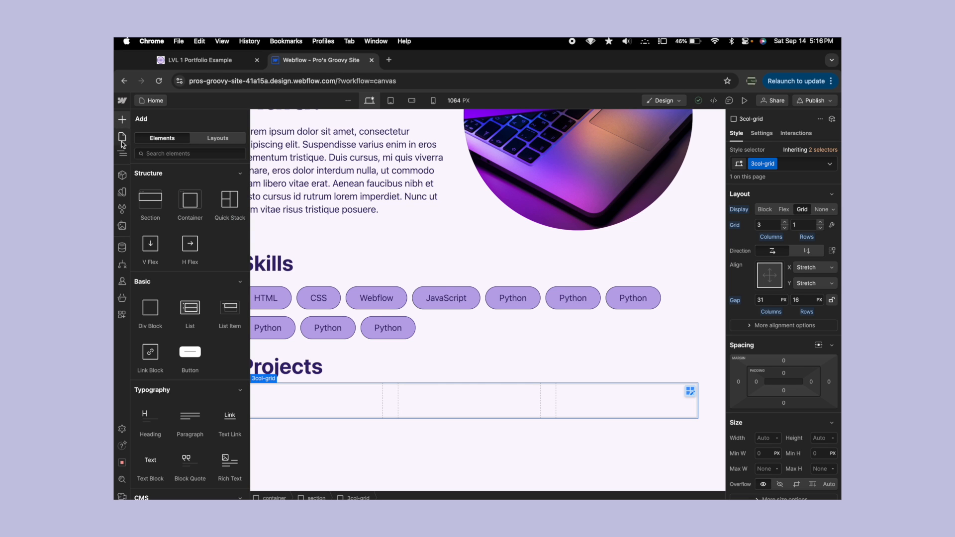
mouse_move(148, 320)
mouse_down()
mouse_move(151, 335)
mouse_move(187, 208)
mouse_up()
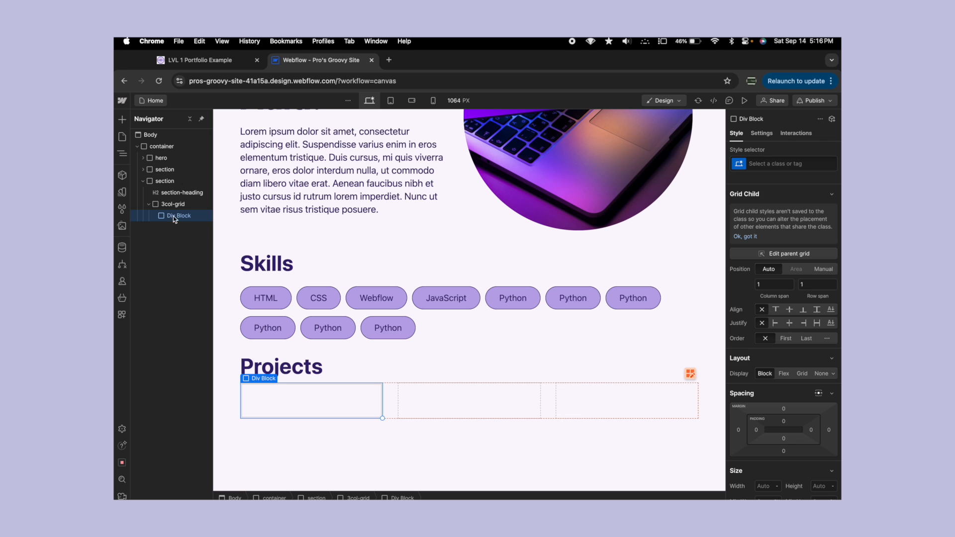
click(774, 161)
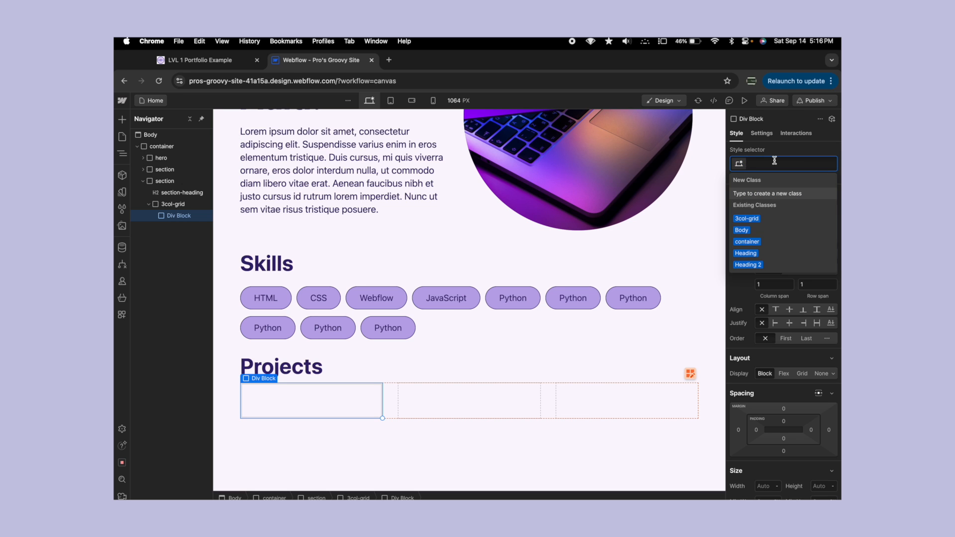
text(card)
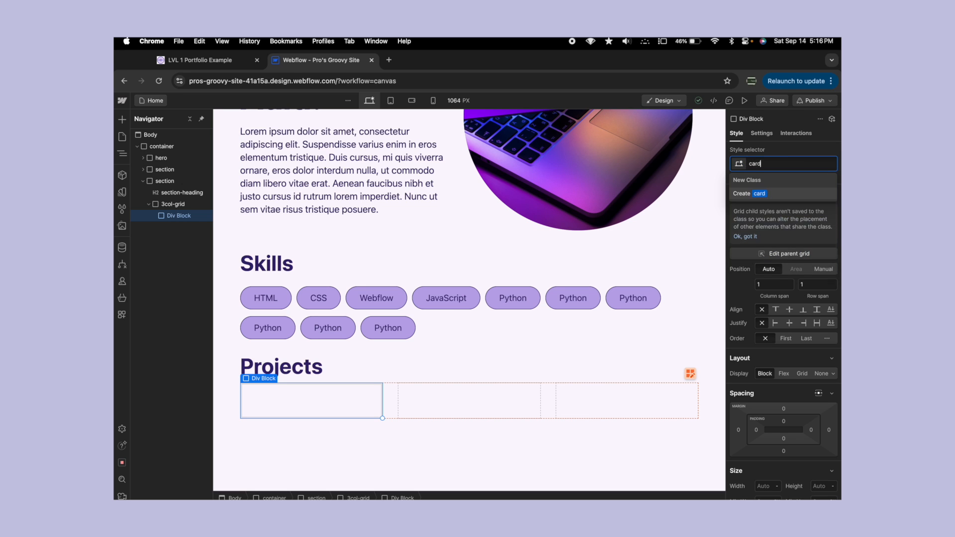
key(Return)
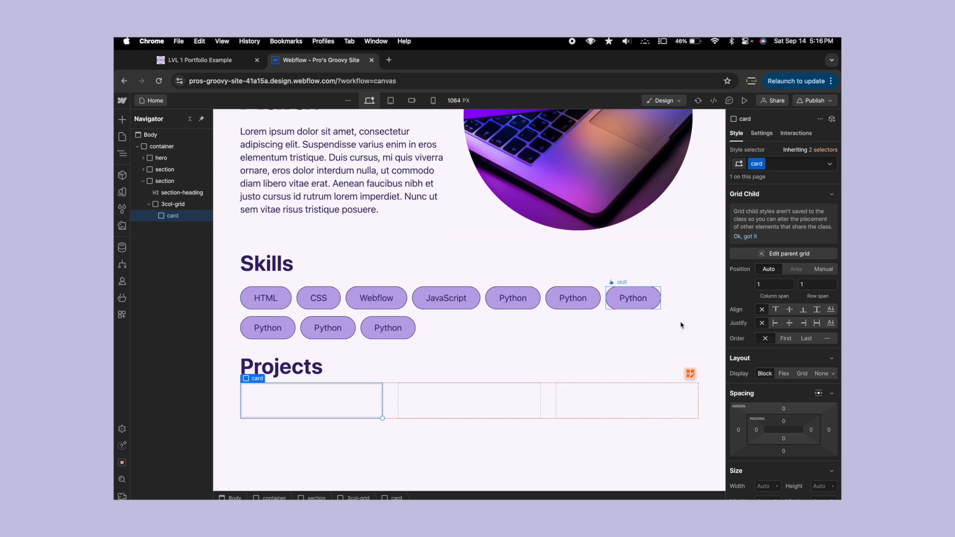
- Add a heading inside the card and set it to level H3
scroll(737, 388, down, 2)
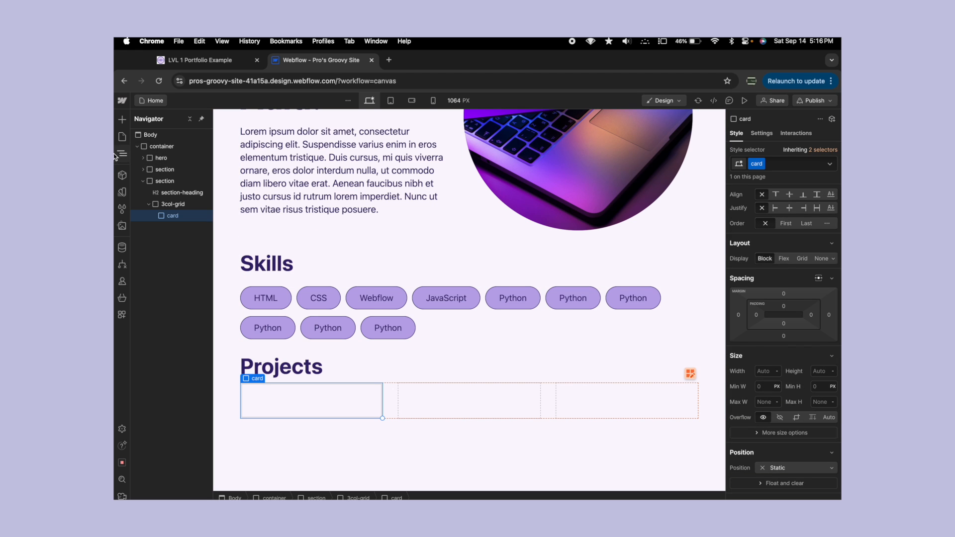
click(122, 119)
drag(144, 416, 266, 405)
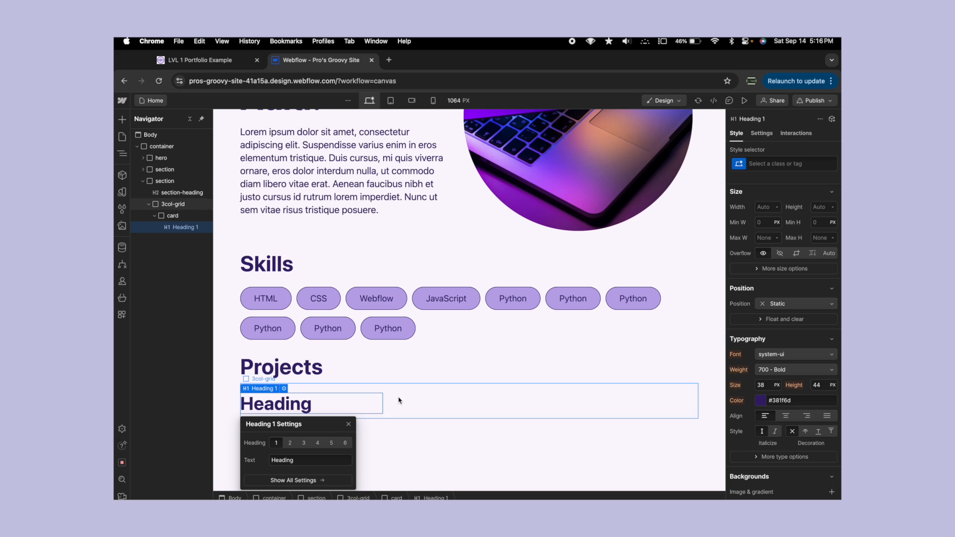
click(304, 443)
- Replace the card heading's text with "Intro to Webflow" Course, keeping the quotation marks around Intro to Webflow
double_click(272, 405)
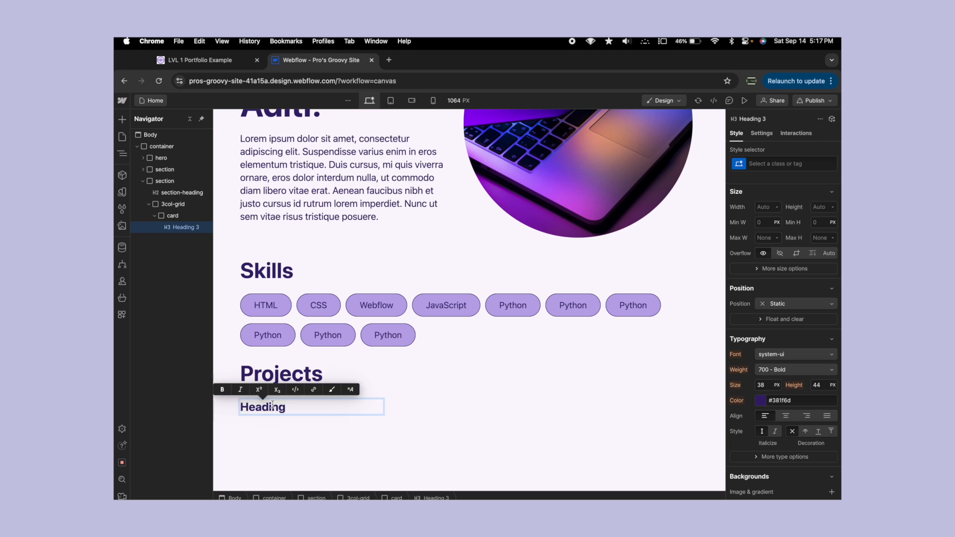
text("intro)
key(BackSpace)
key(BackSpace)
key(BackSpace)
key(BackSpace)
key(BackSpace)
text(Intro to Webflow")
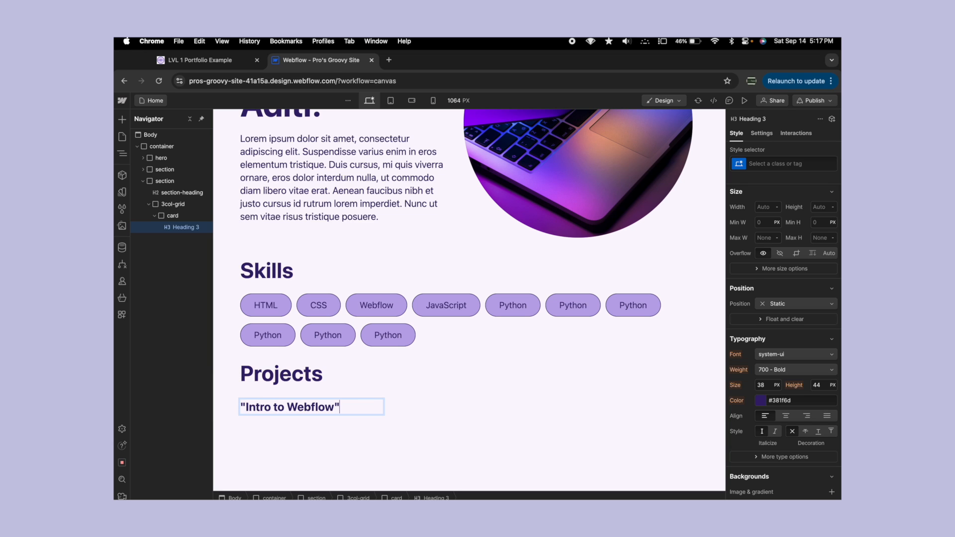
text( Course)
click(378, 380)
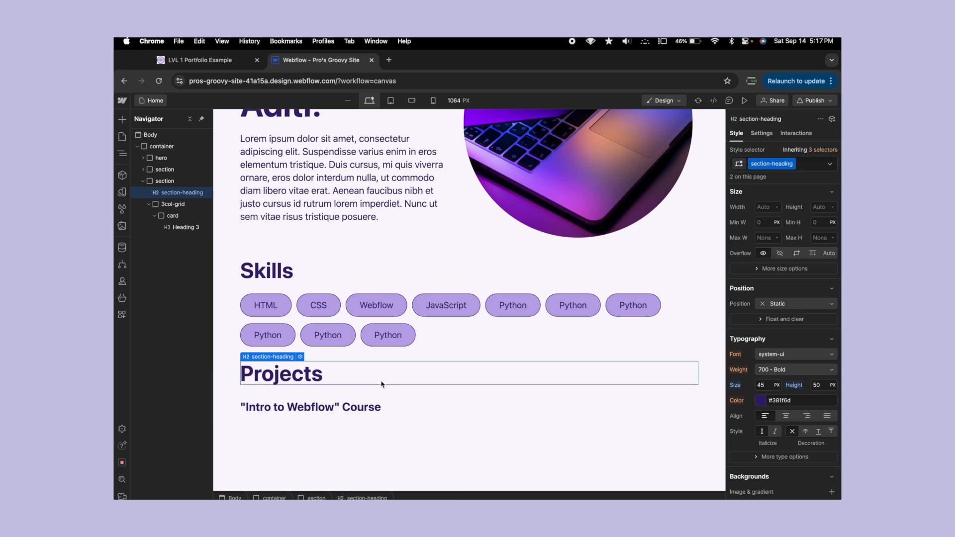
- Set the card heading's font weight to 400 - Normal
click(333, 409)
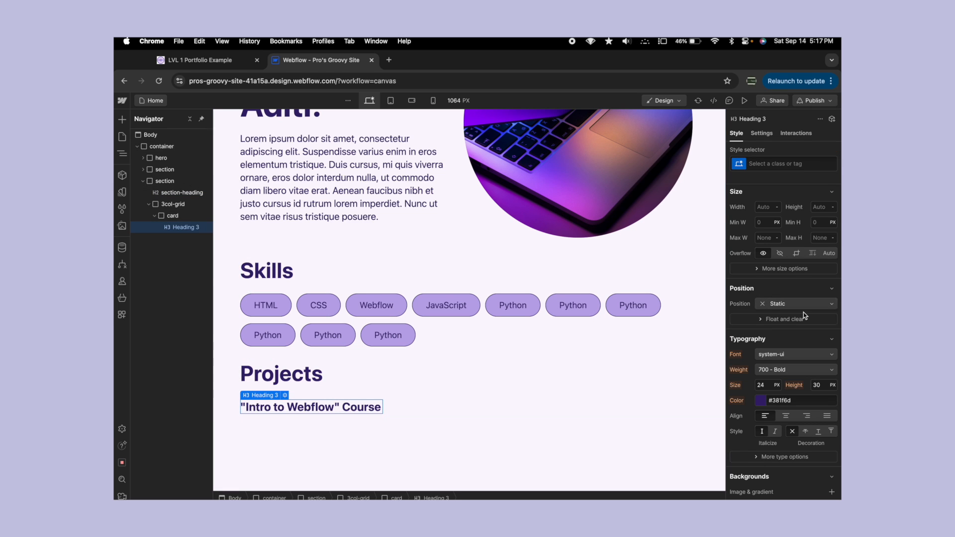
scroll(803, 313, down, 1)
click(793, 358)
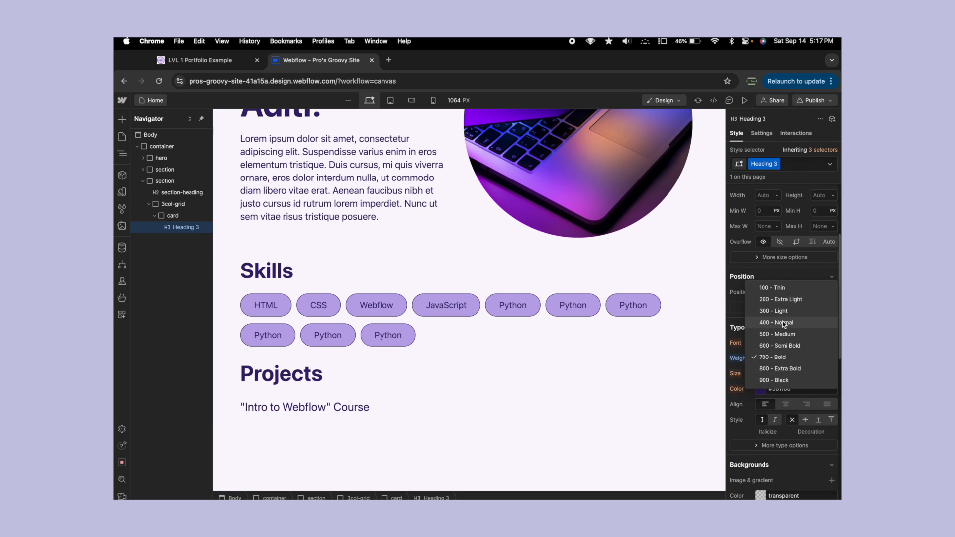
click(785, 323)
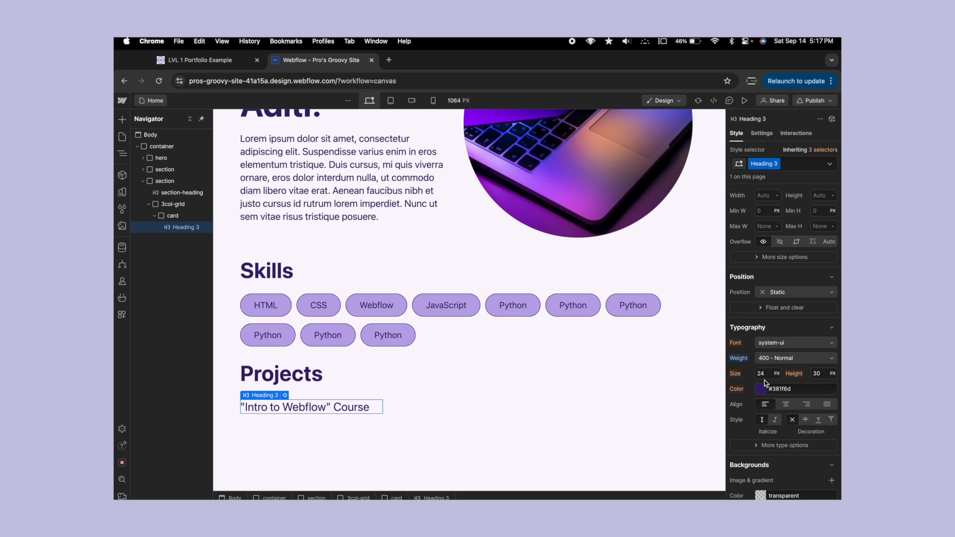
click(335, 389)
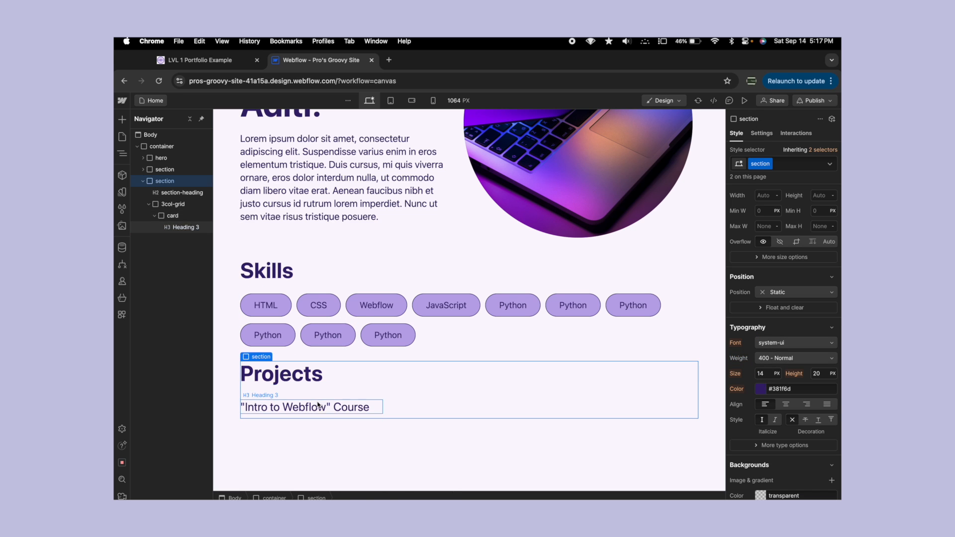
click(319, 405)
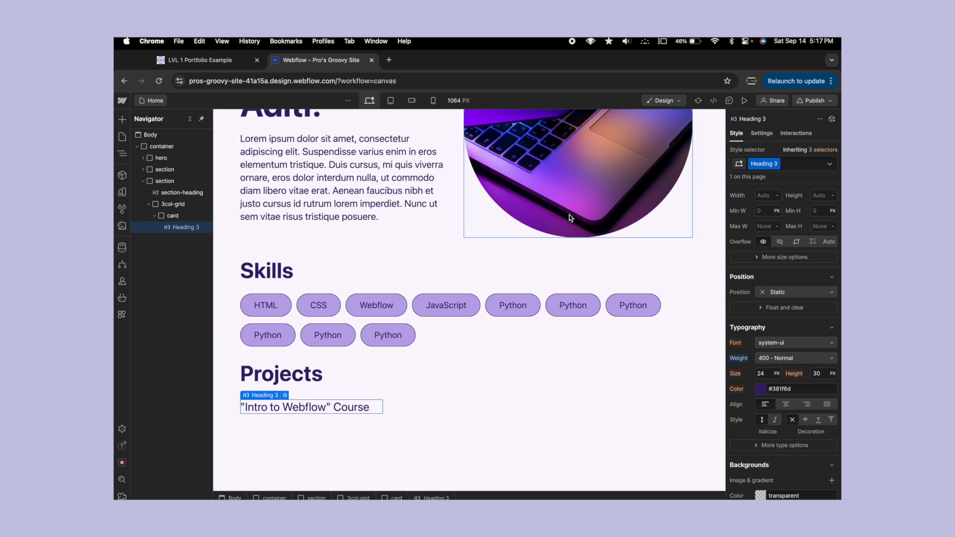
- Rename the card heading's class to card-heading
click(776, 164)
click(761, 189)
text(card-Heading)
key(Return)
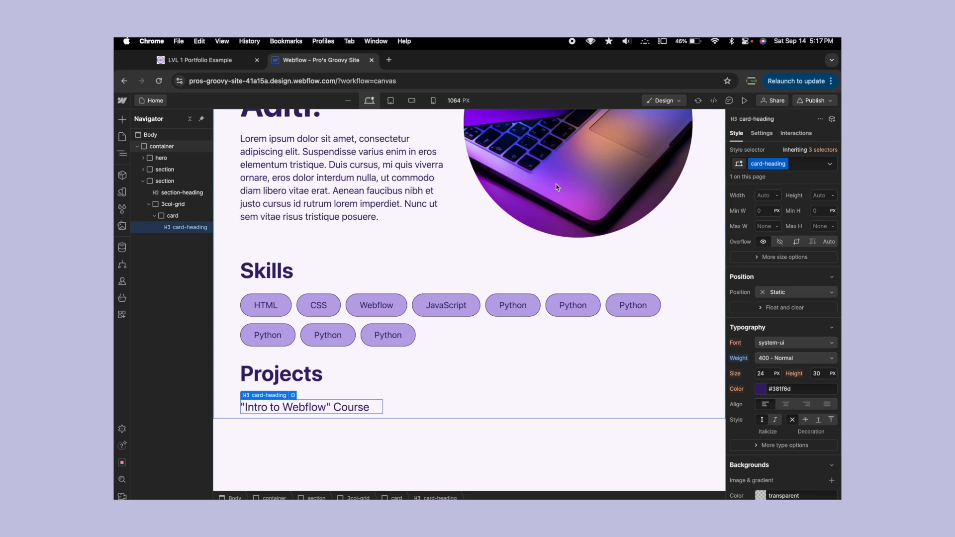
- Insert the mac.jpeg asset inside the card, directly below the card heading
click(123, 225)
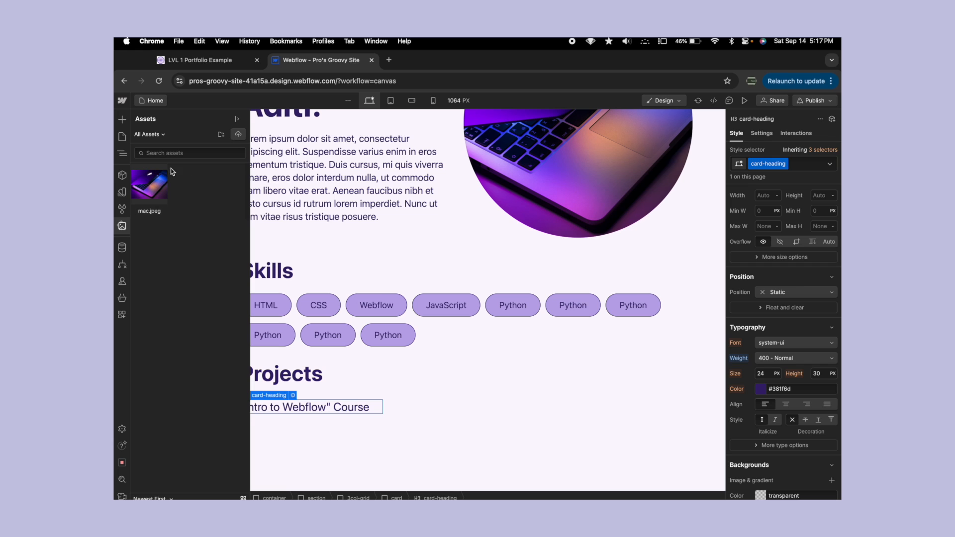
click(122, 154)
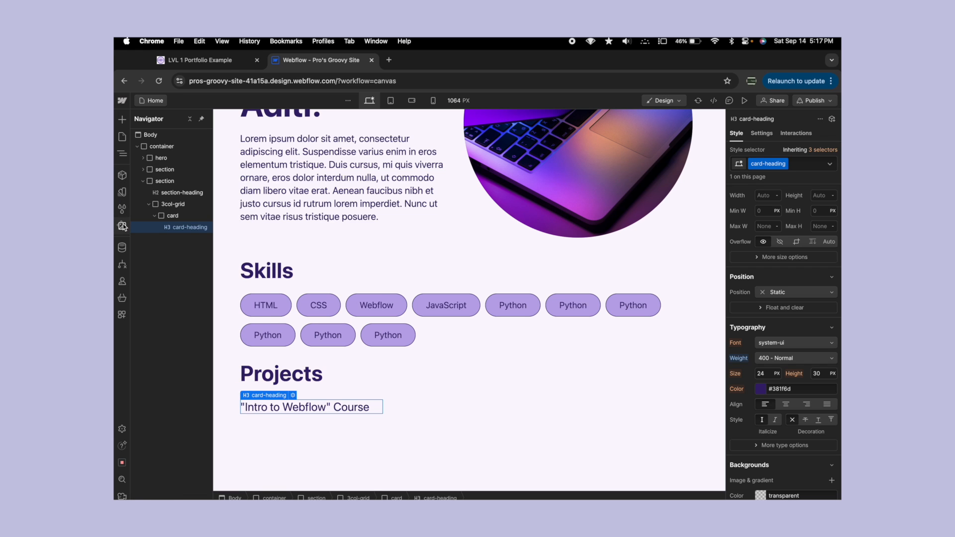
click(123, 225)
drag(145, 188, 186, 245)
scroll(419, 303, down, 2)
scroll(421, 307, down, 1)
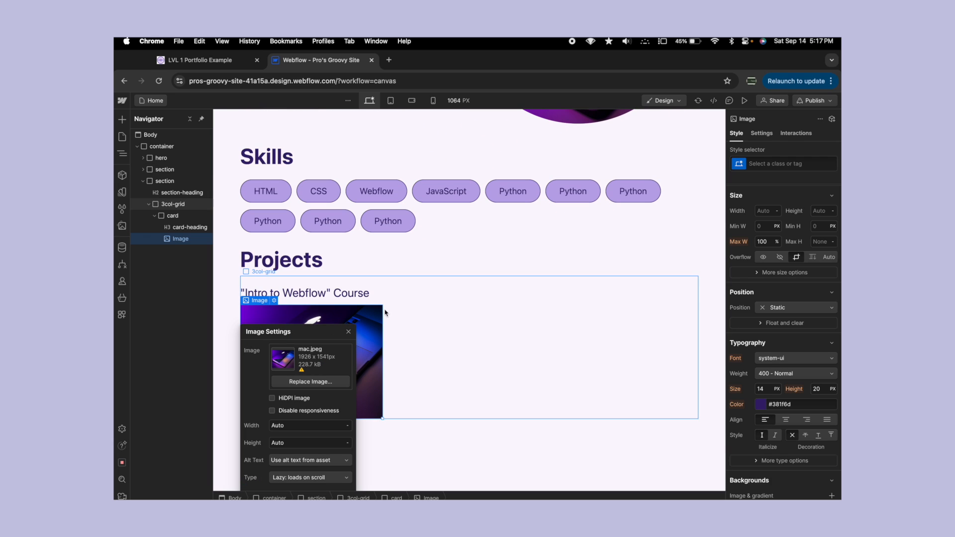
- Give the image in the card the class card-image
click(775, 164)
text(card-image)
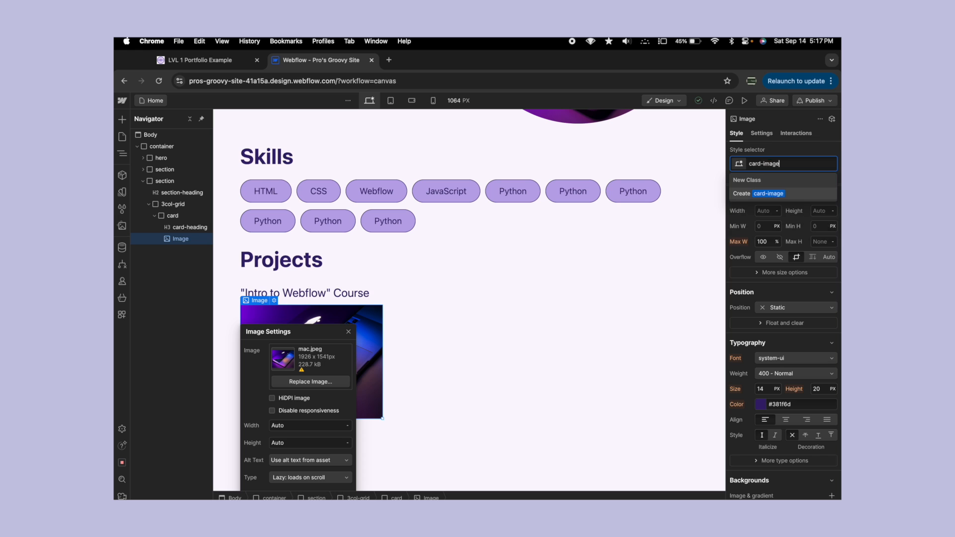
key(Return)
click(419, 226)
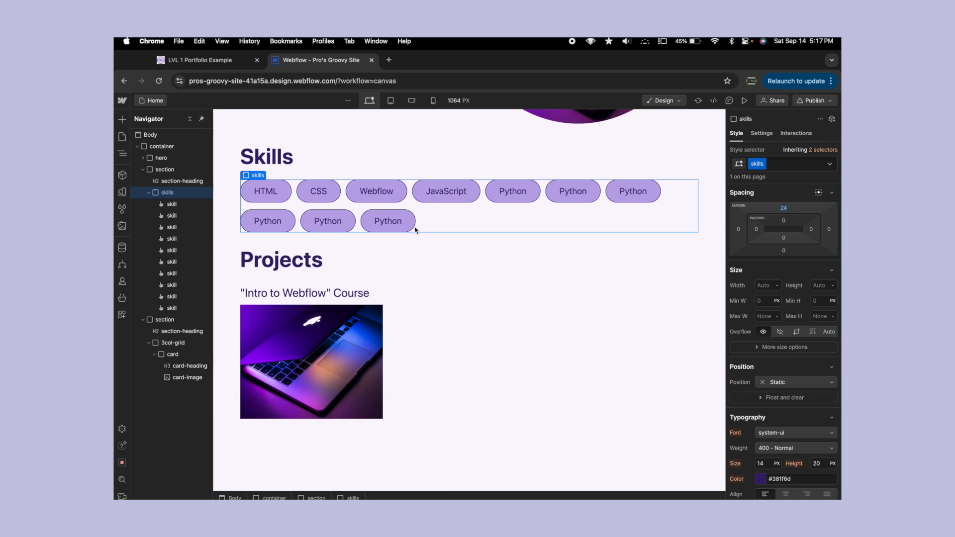
- Add a paragraph inside the card, below the card image
click(321, 348)
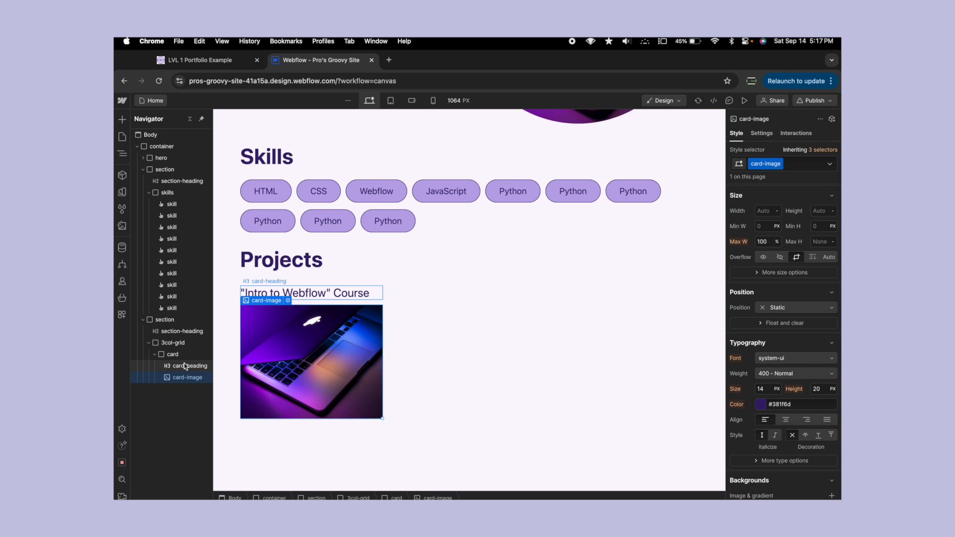
click(122, 119)
drag(190, 418, 178, 394)
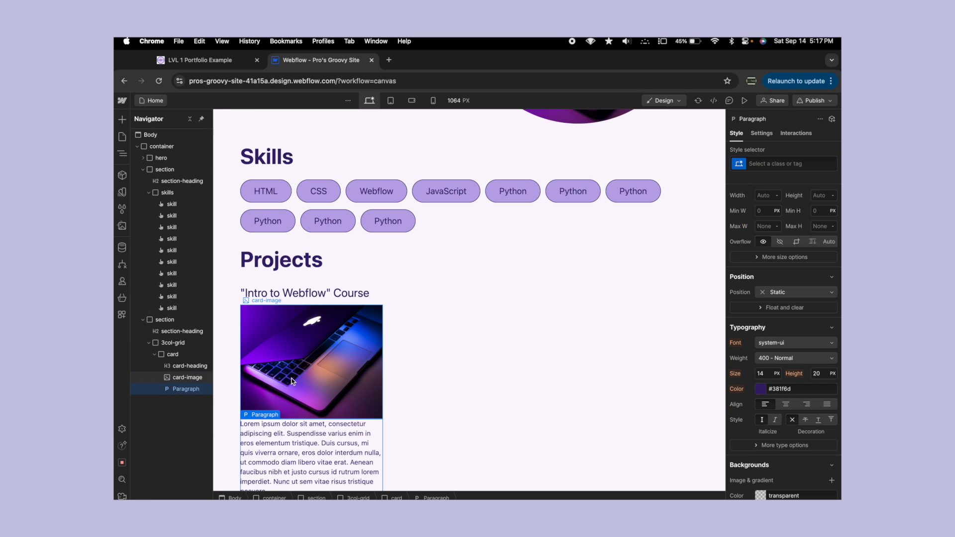
scroll(321, 422, down, 5)
- Shorten the card paragraph's placeholder text so that it ends with "eros elementum tristique. Duis."
double_click(321, 381)
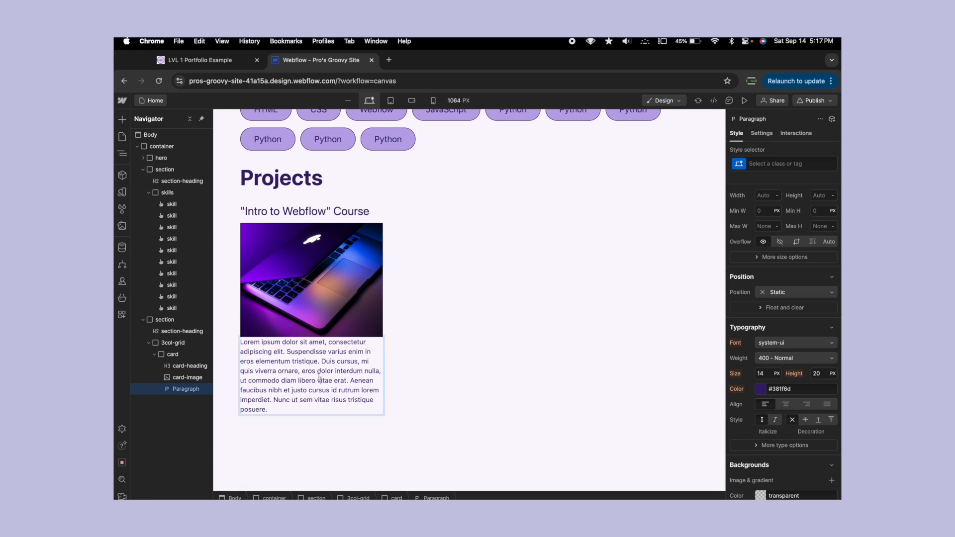
click(339, 412)
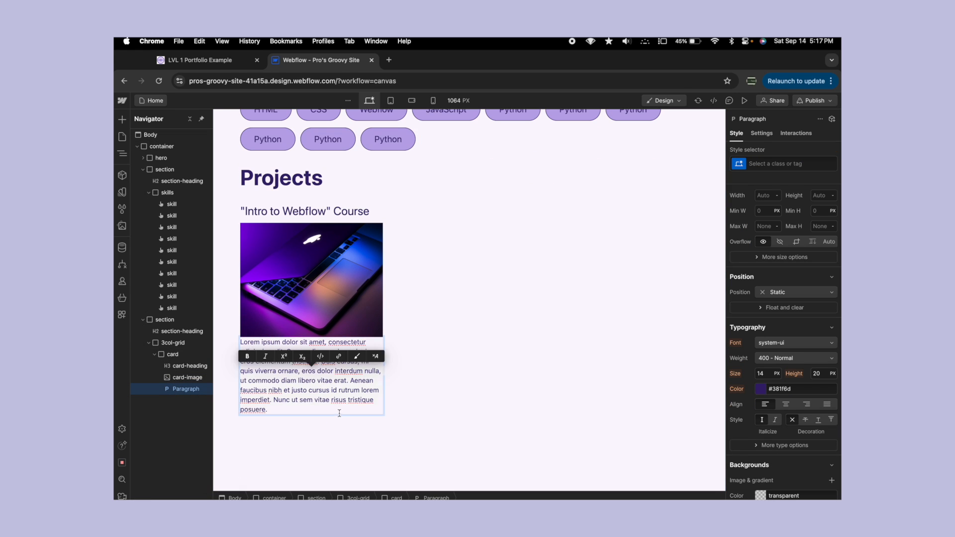
shift+click(336, 366)
key(BackSpace)
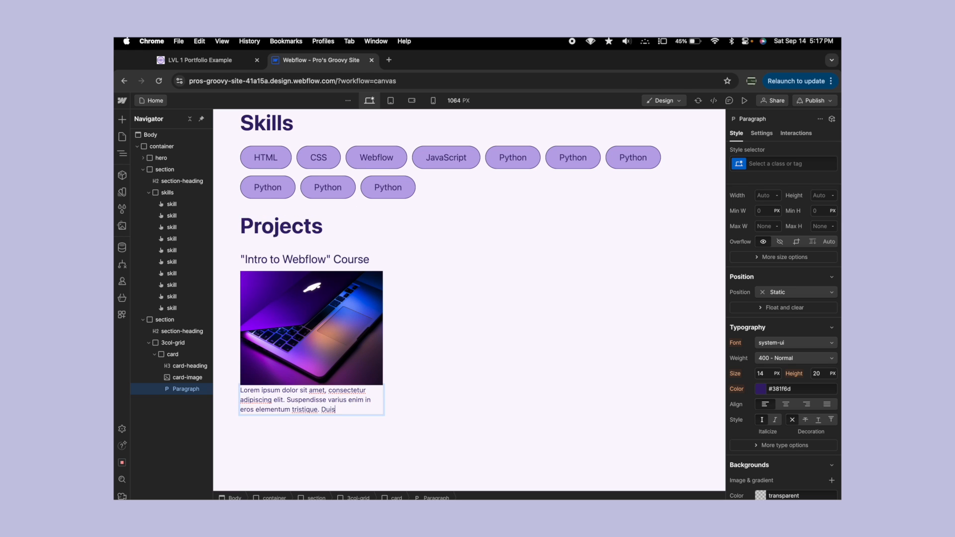
text(.)
click(494, 339)
- Set the card paragraph's font size to 16 px and its line height to 24 px
click(345, 402)
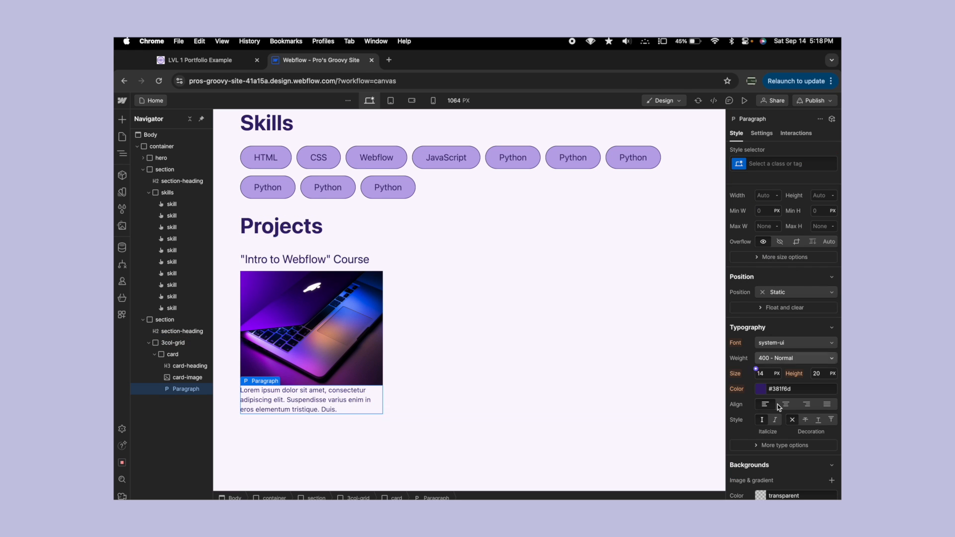
click(771, 374)
text(16)
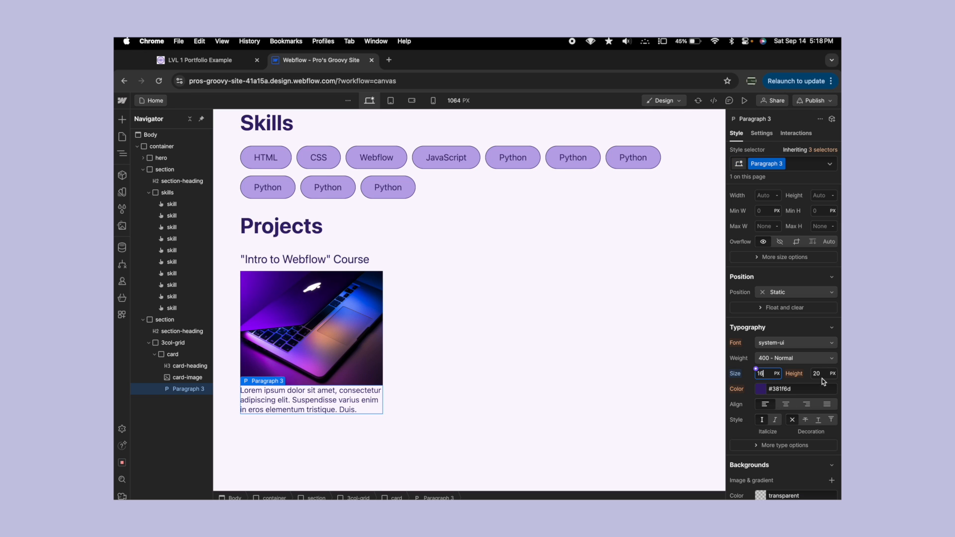
click(820, 376)
text(2)
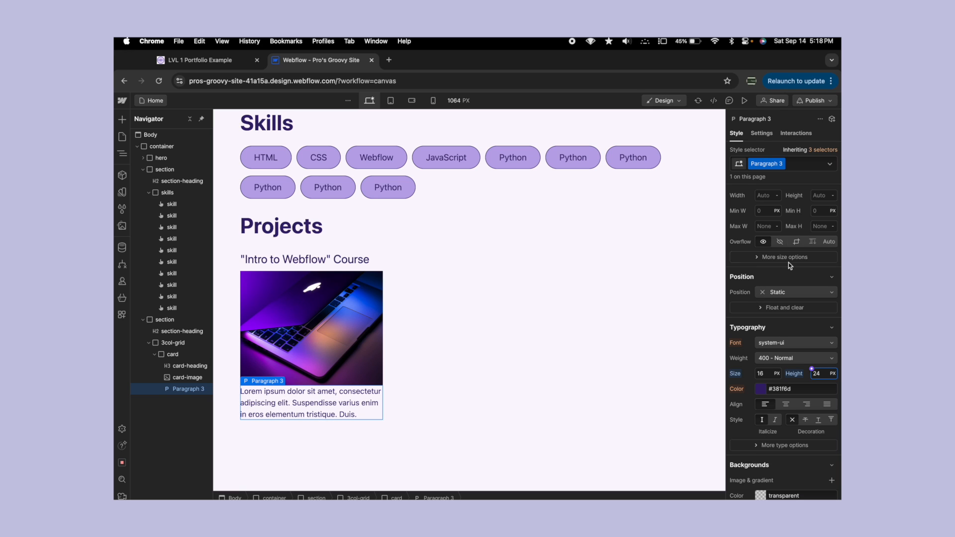
- Rename the card paragraph's class to card-para
click(783, 164)
click(782, 178)
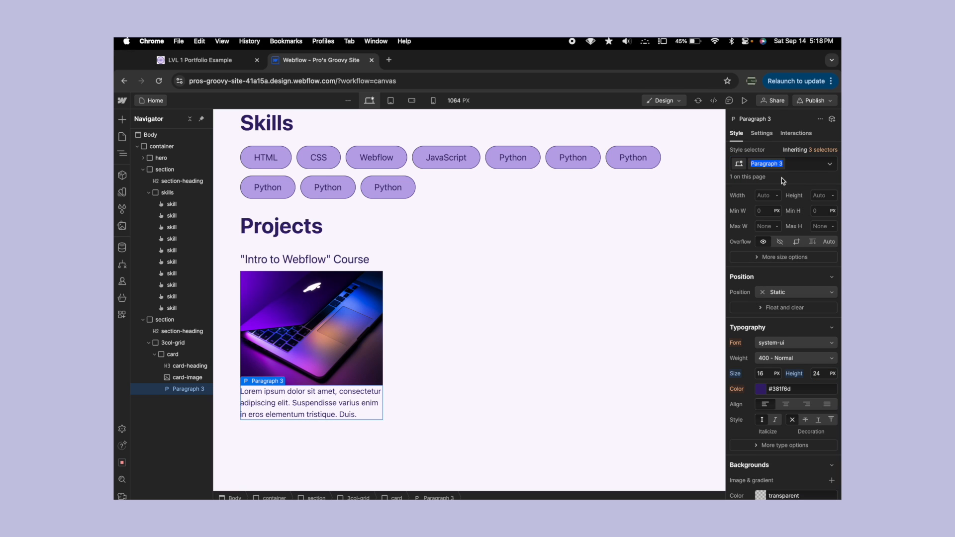
text(card-para)
key(Return)
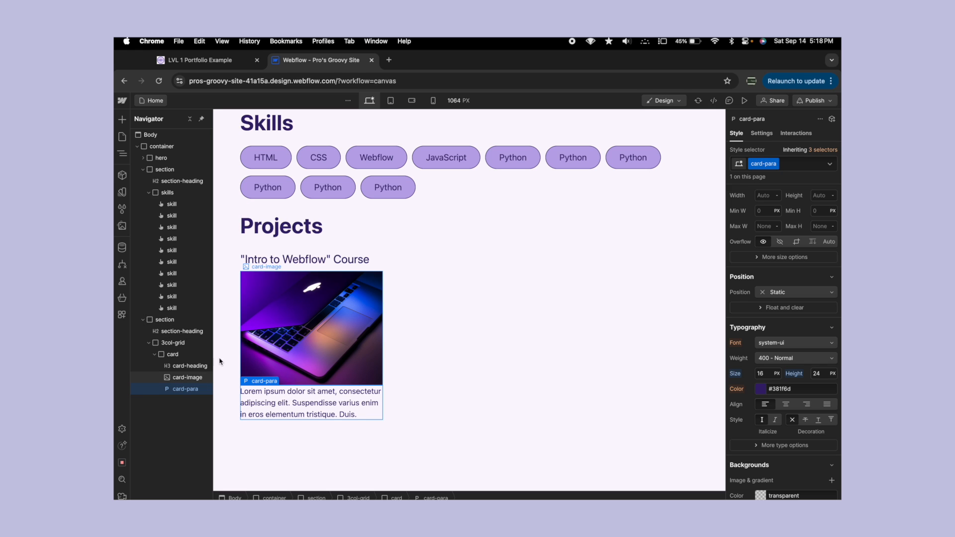
- Duplicate the finished card twice to fill all three columns of the grid
click(183, 354)
key(super+d)
key(super+d)
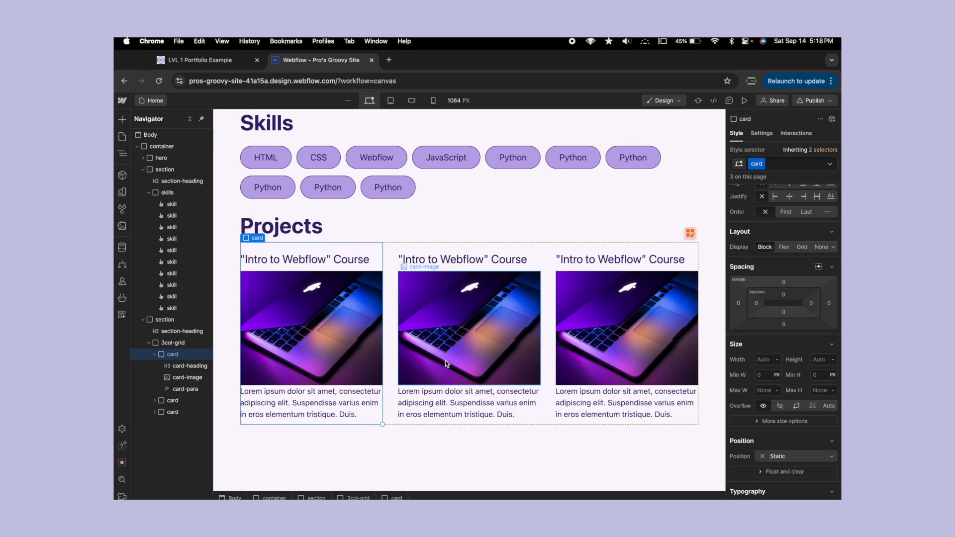
- Try a height of 300 px for the card-image class, using the first card's image
click(473, 336)
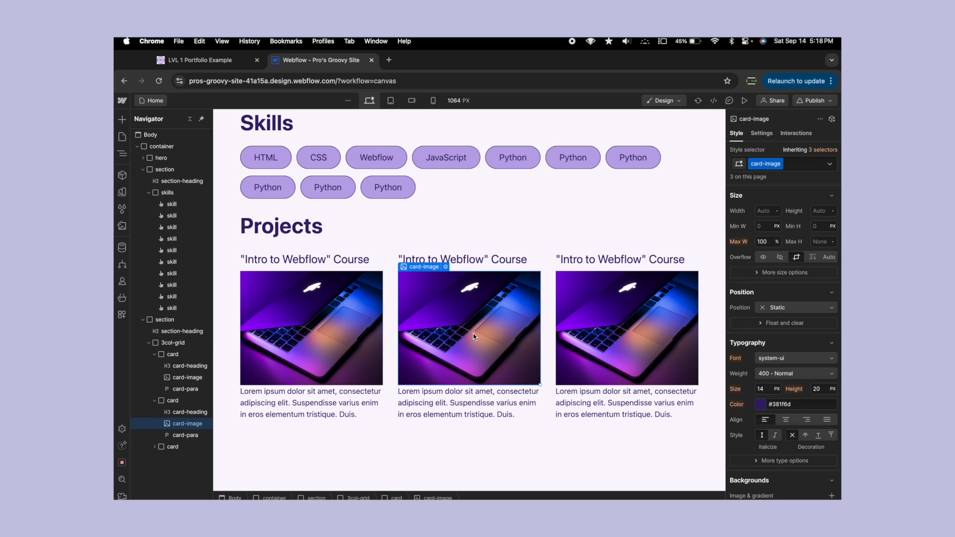
click(363, 317)
scroll(779, 259, up, 2)
click(820, 280)
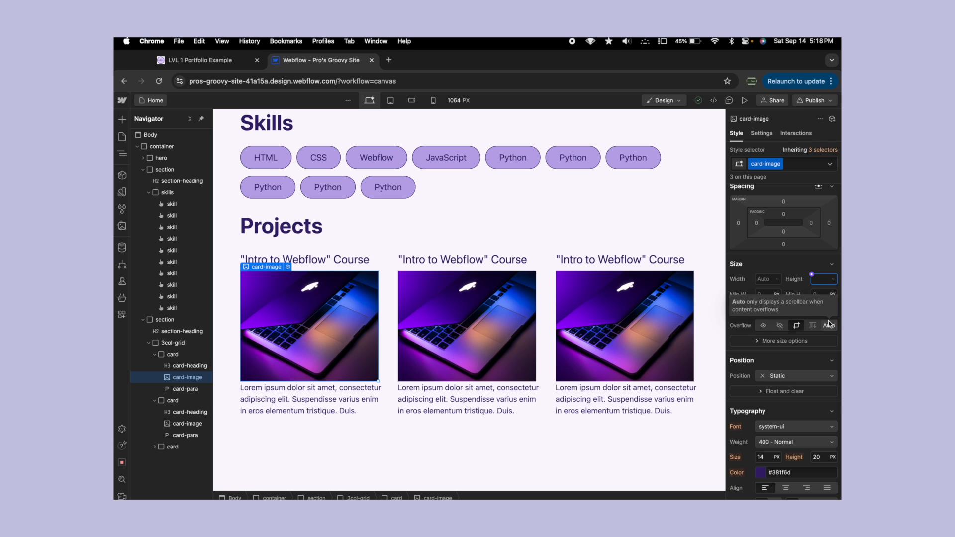
text(300)
key(Return)
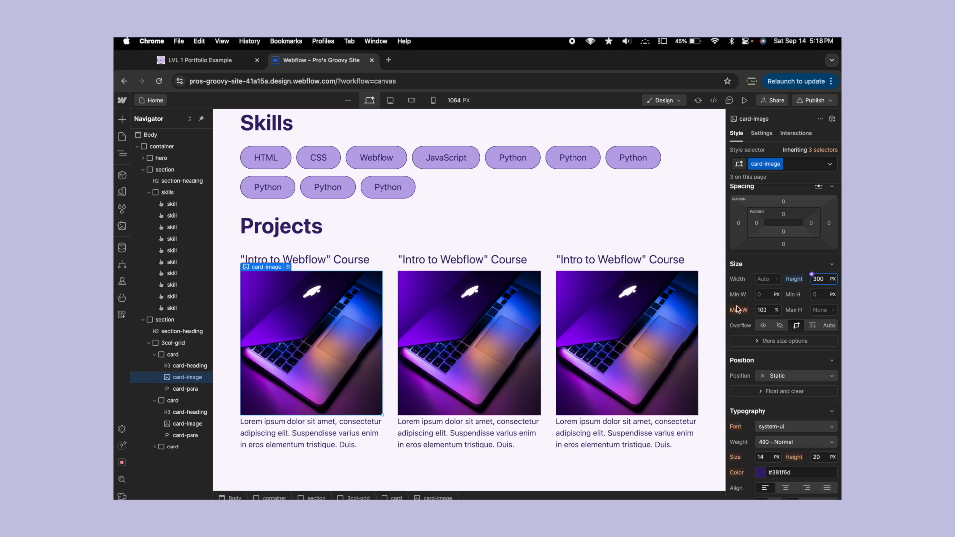
- Set the card-image height to 150 px
key(BackSpace)
key(BackSpace)
key(BackSpace)
text(150)
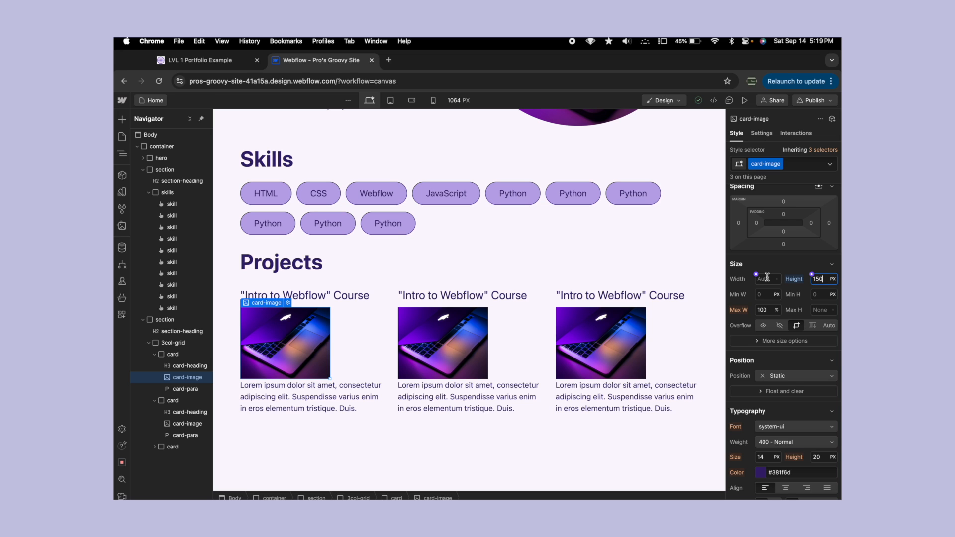
- Preview the page to check how the project cards look at full width, and return to the design canvas
click(767, 277)
click(744, 101)
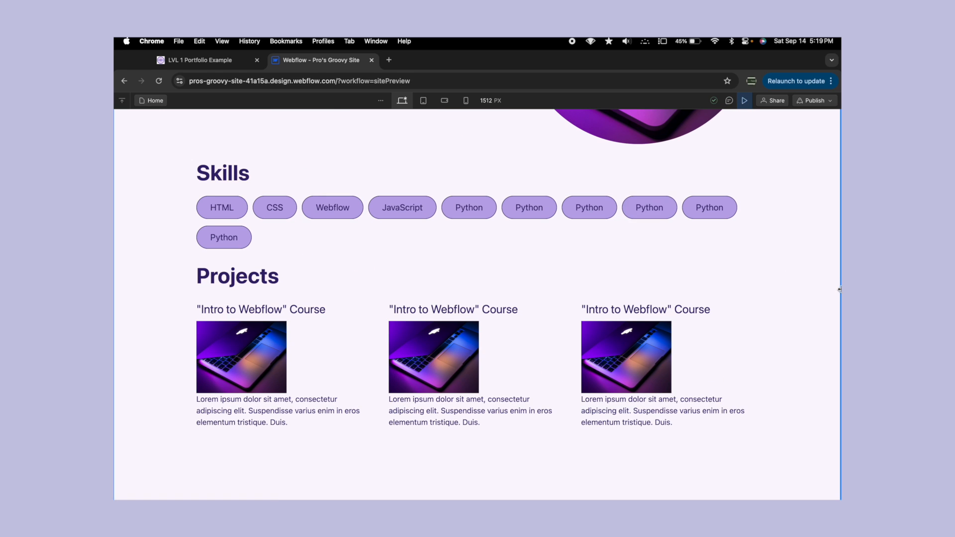
drag(839, 290, 734, 323)
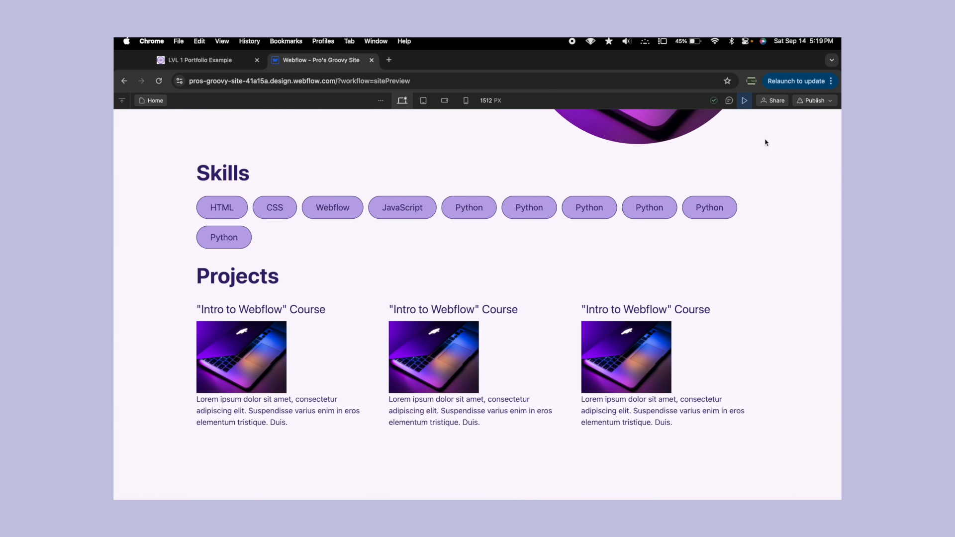
click(744, 100)
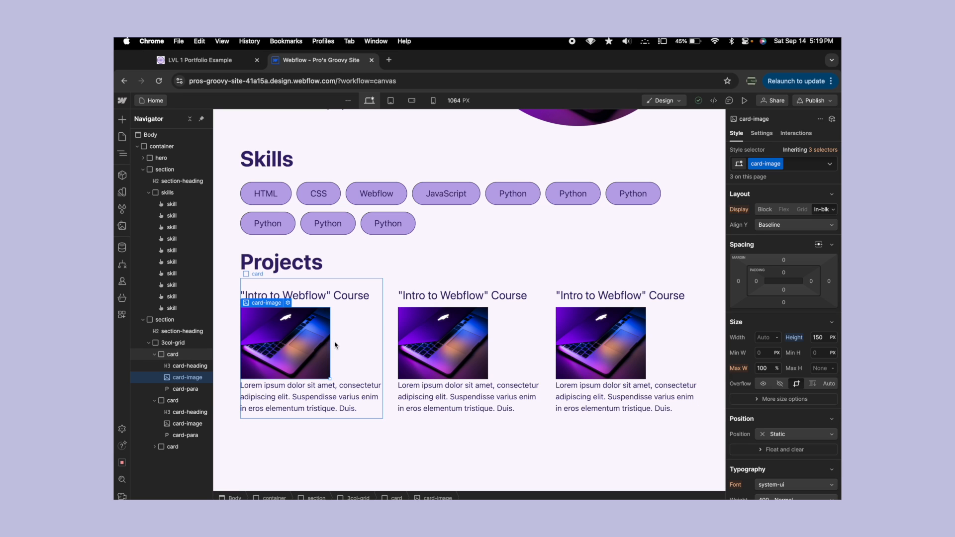
- Try a width of 100% for the card-image class
click(761, 338)
text(100%)
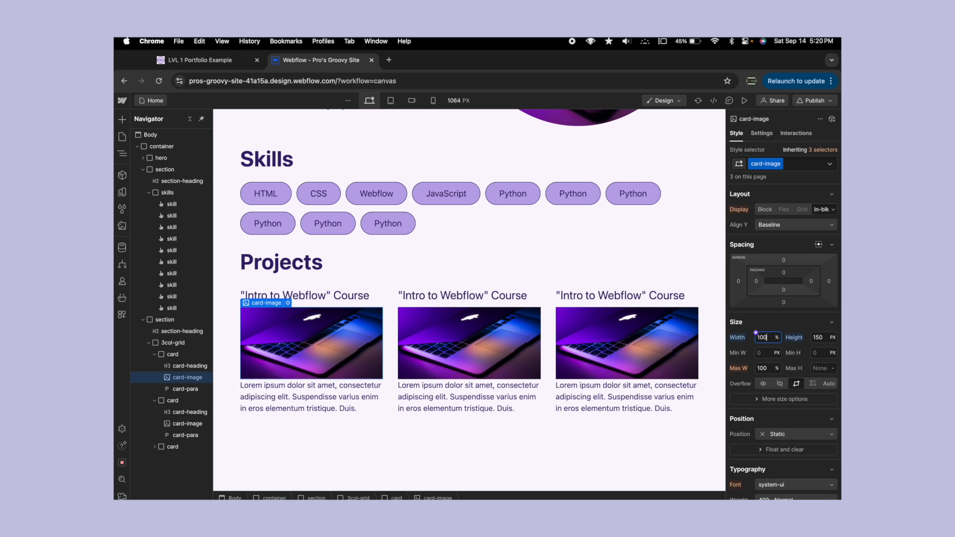
key(BackSpace)
key(BackSpace)
key(BackSpace)
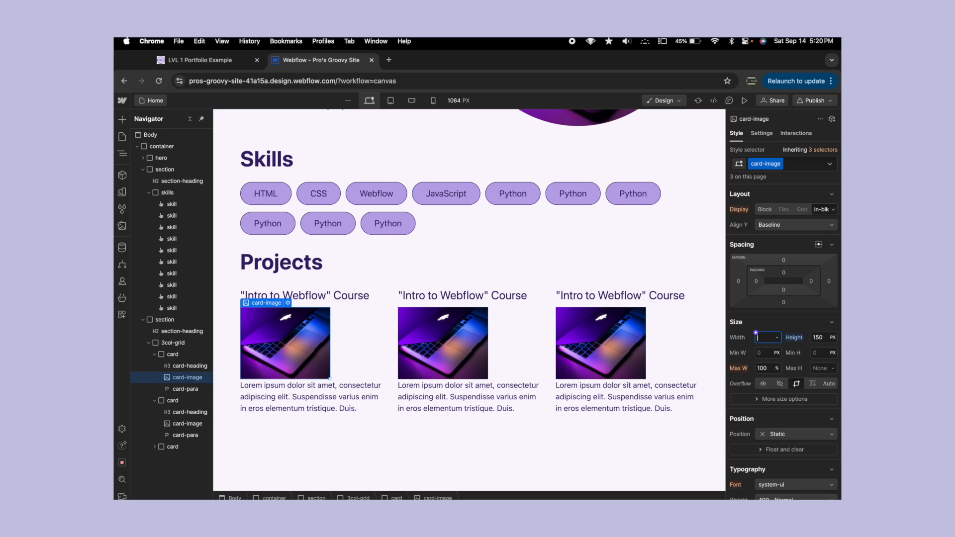
- Set the card class to a flex layout with vertical direction
click(514, 251)
click(520, 337)
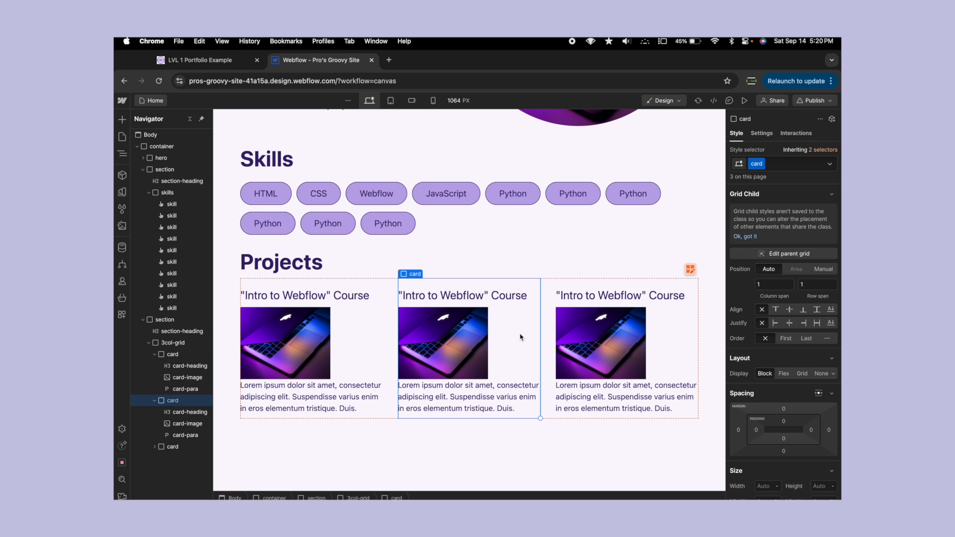
click(387, 310)
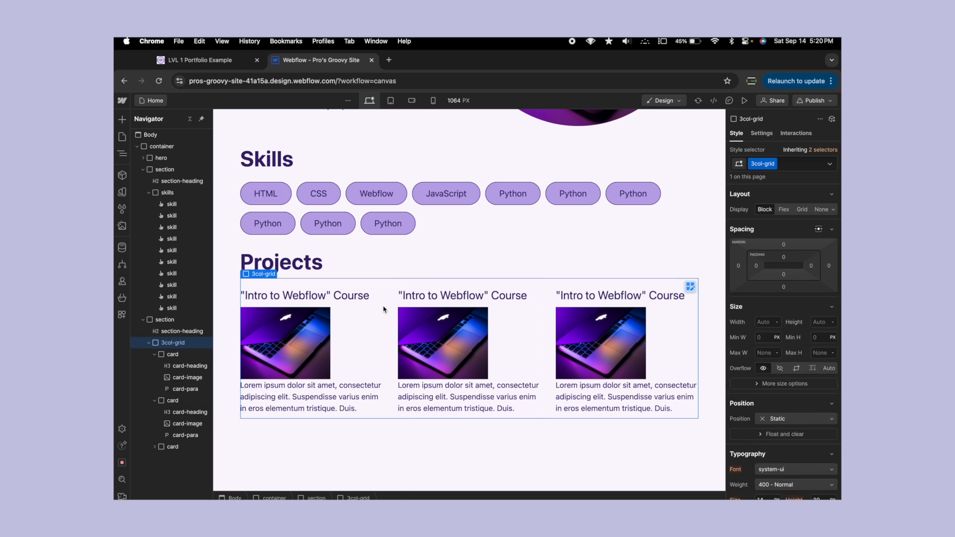
click(353, 315)
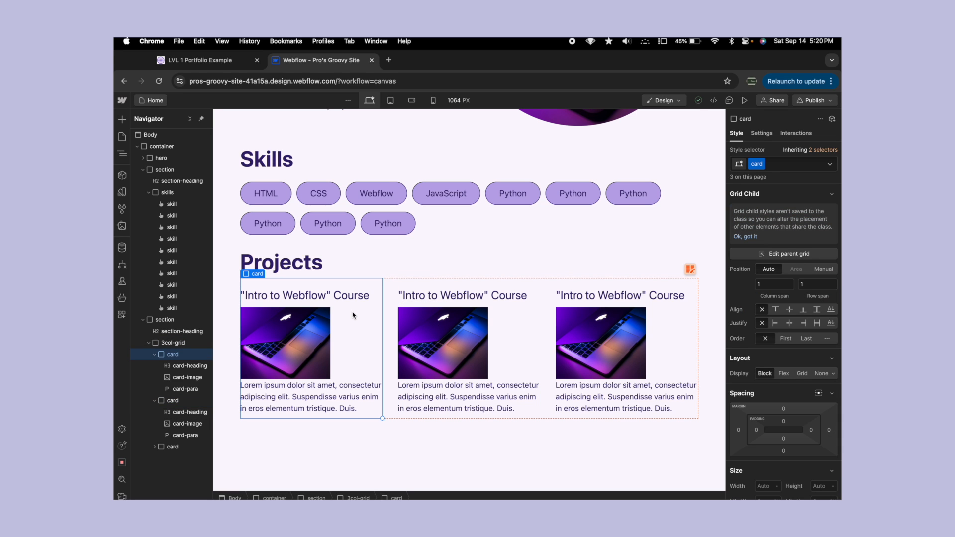
click(510, 319)
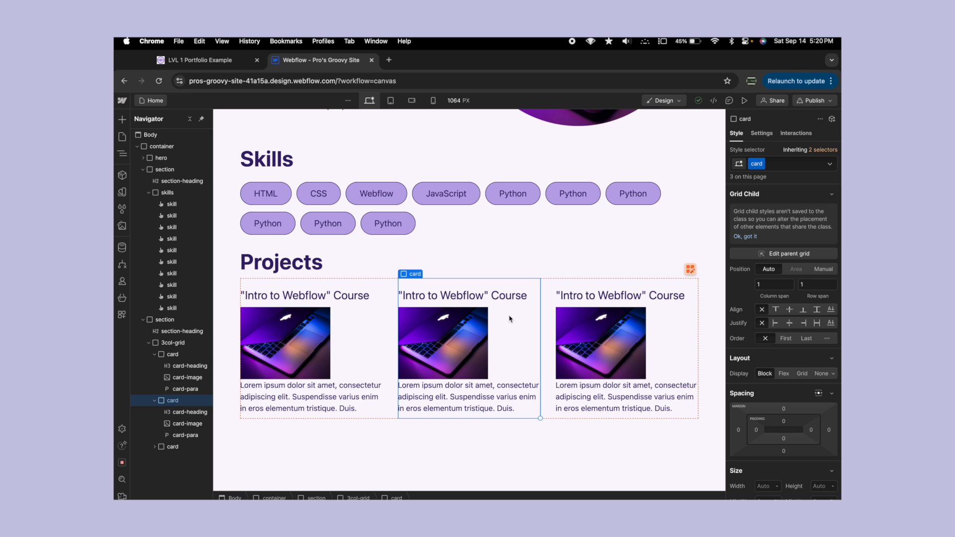
scroll(751, 328, down, 2)
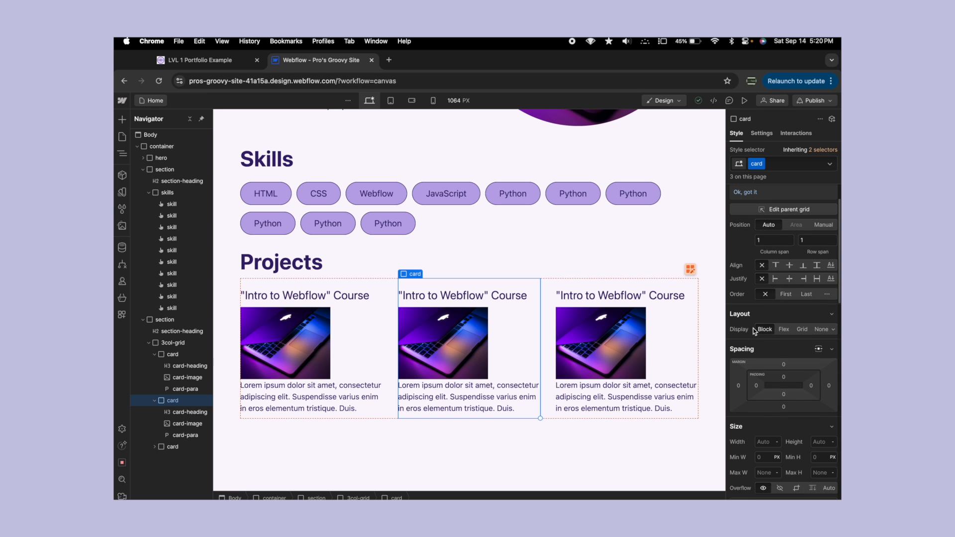
click(785, 324)
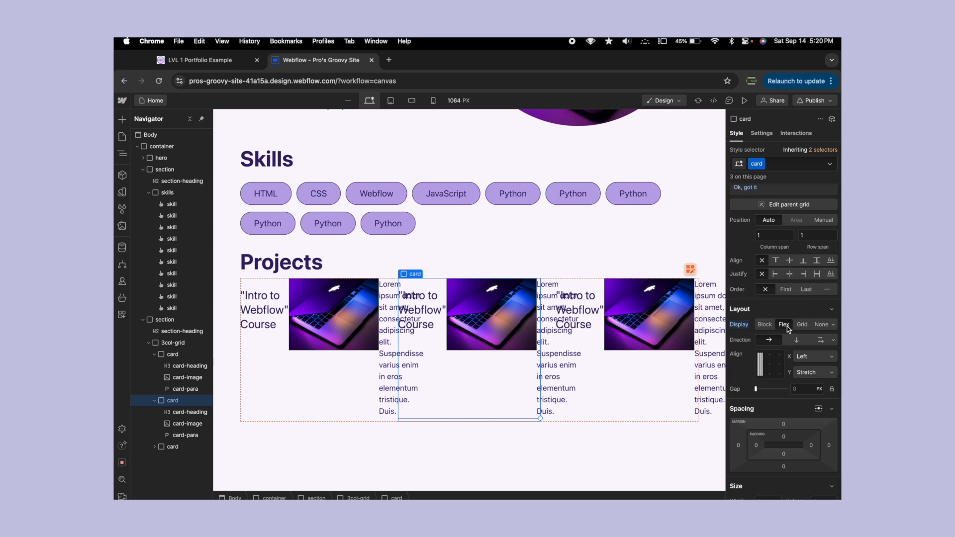
scroll(787, 326, down, 1)
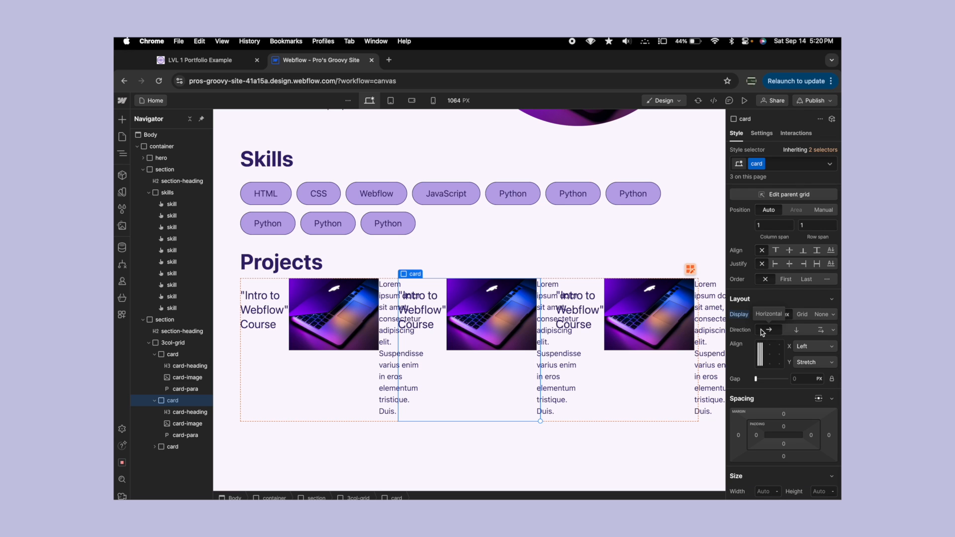
click(796, 330)
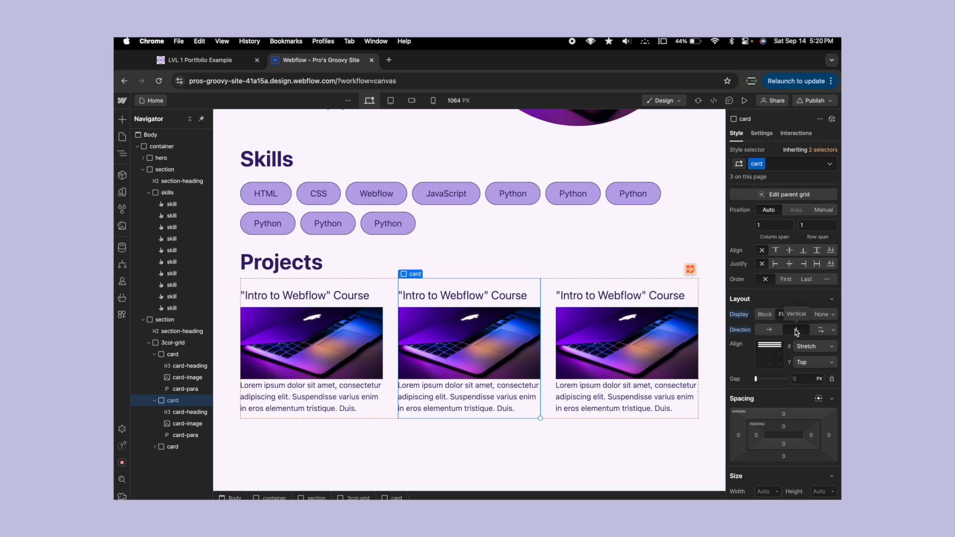
- Undo the card's vertical direction and redo it to compare the image widths in both layouts
click(495, 336)
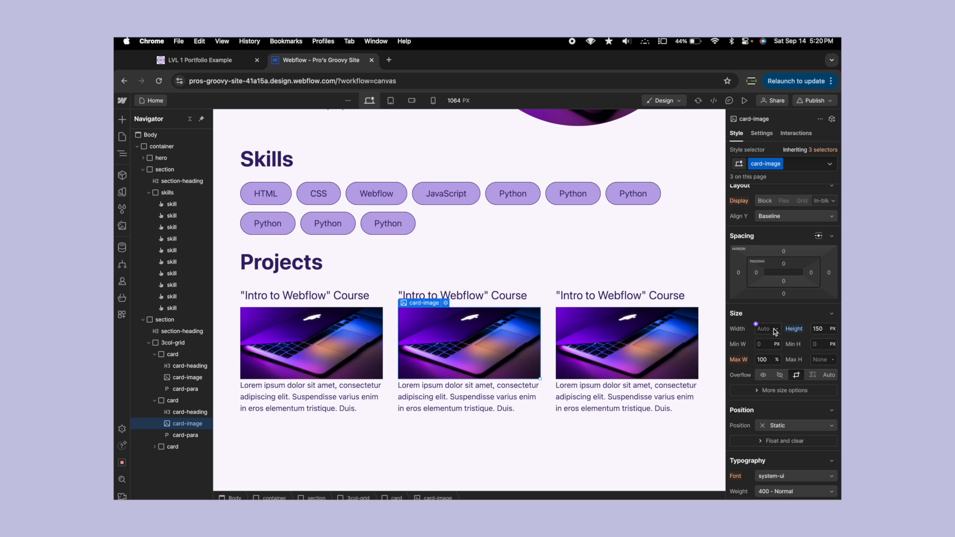
click(533, 308)
key(super+z)
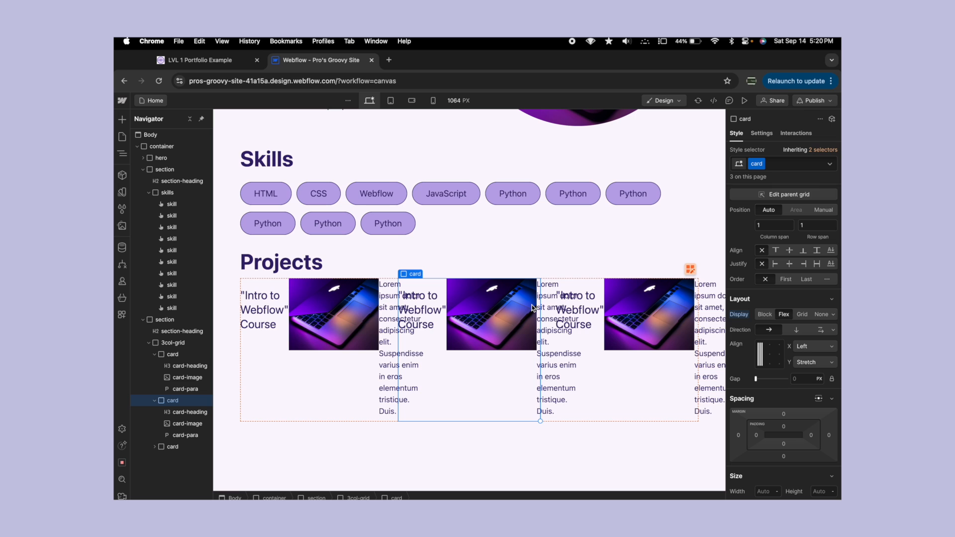
key(super+shift+z)
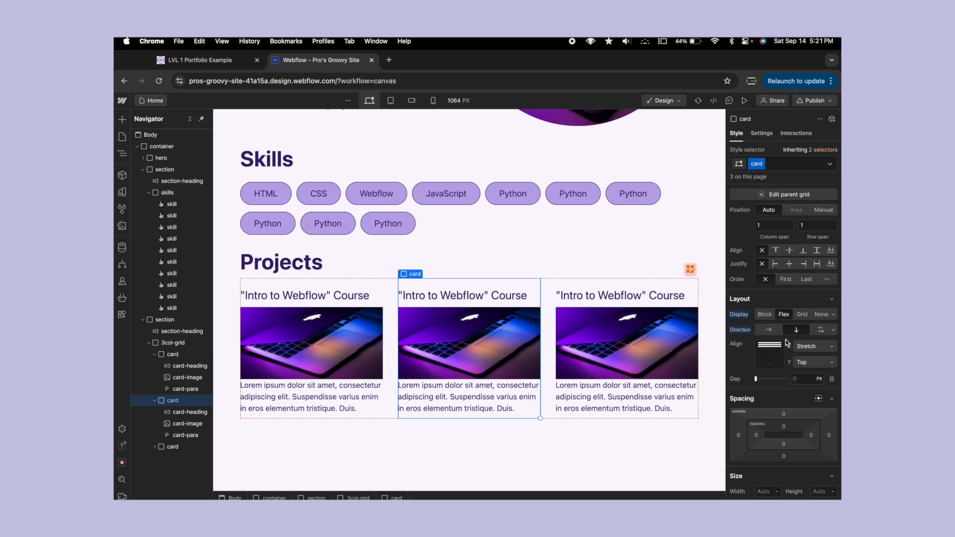
- Set the card's horizontal (X) alignment to Center
scroll(801, 347, up, 5)
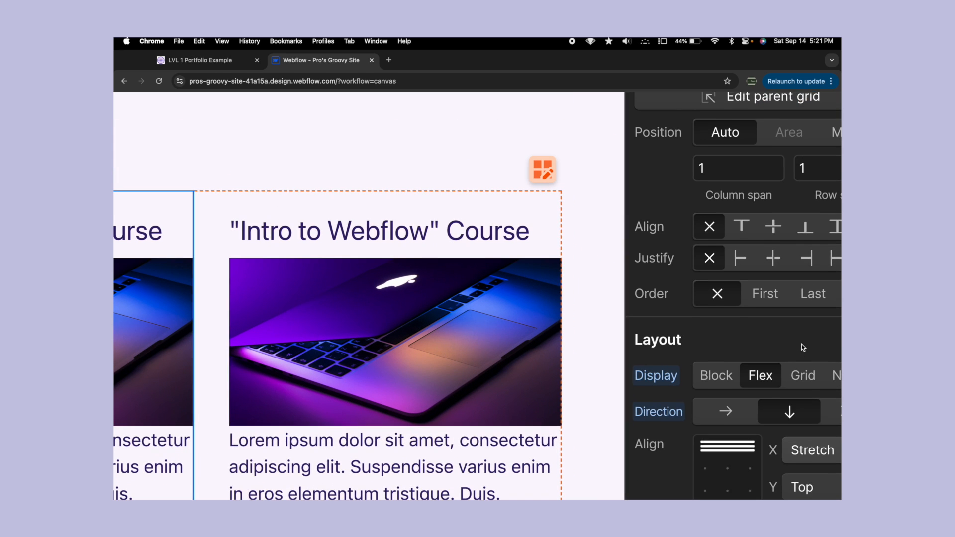
scroll(801, 347, down, 2)
scroll(801, 347, right, 1)
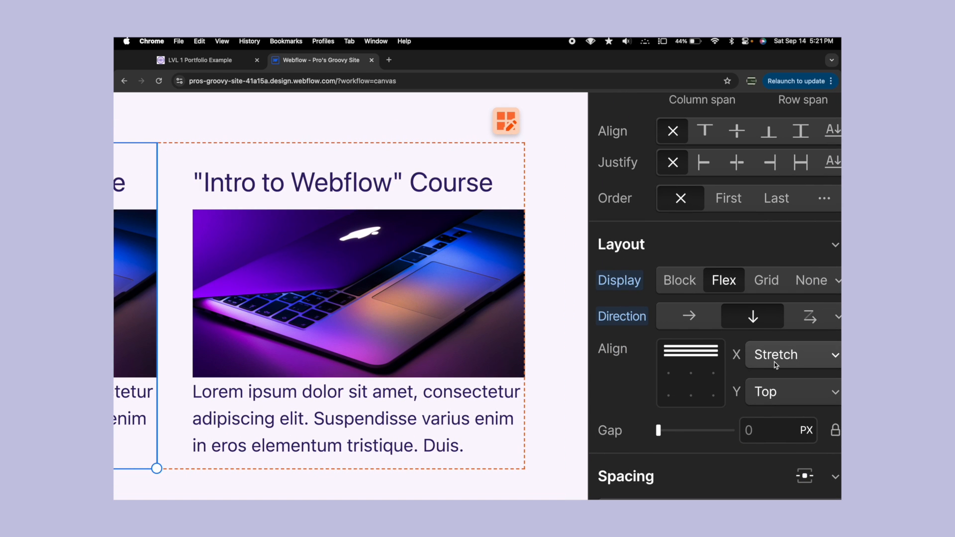
click(776, 364)
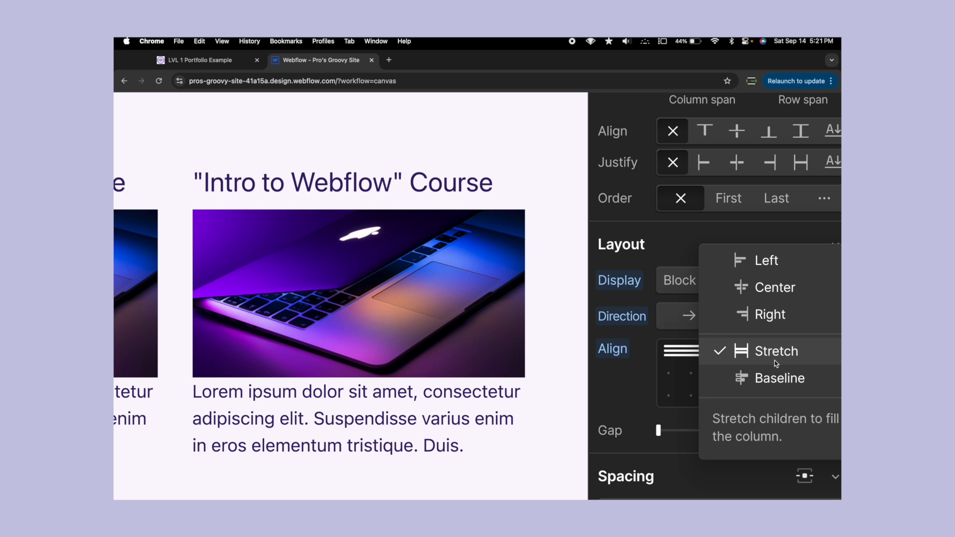
scroll(775, 360, down, 5)
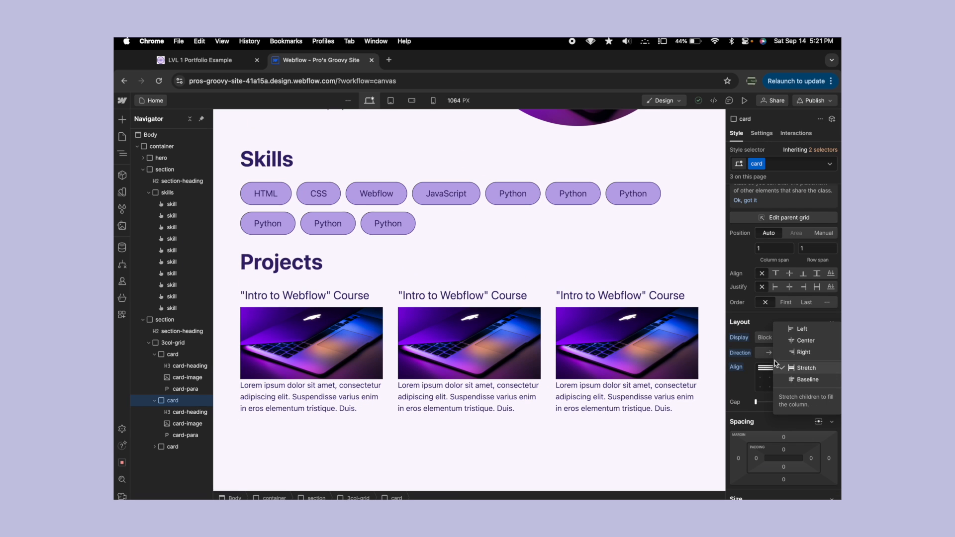
click(792, 341)
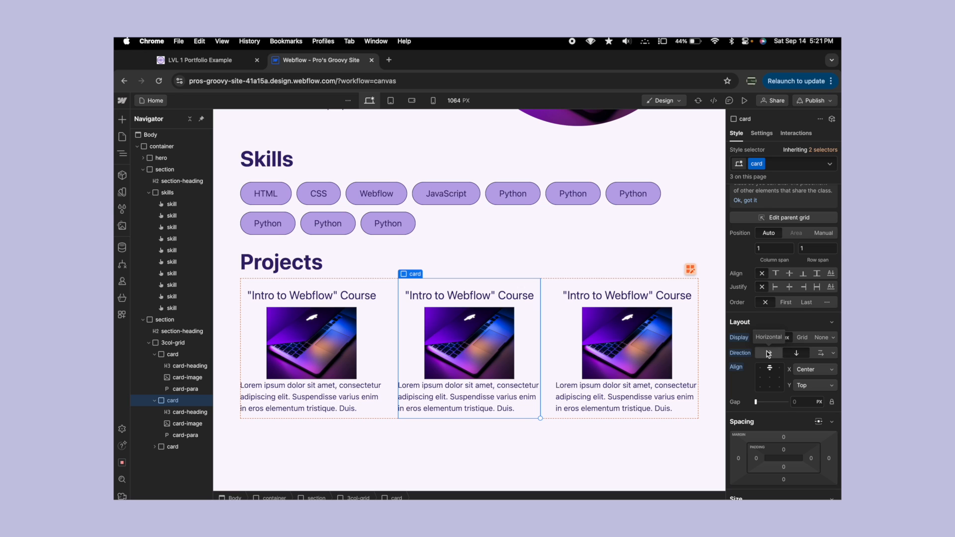
- Set the gap between the elements inside each card to 10 px
click(801, 400)
text(10)
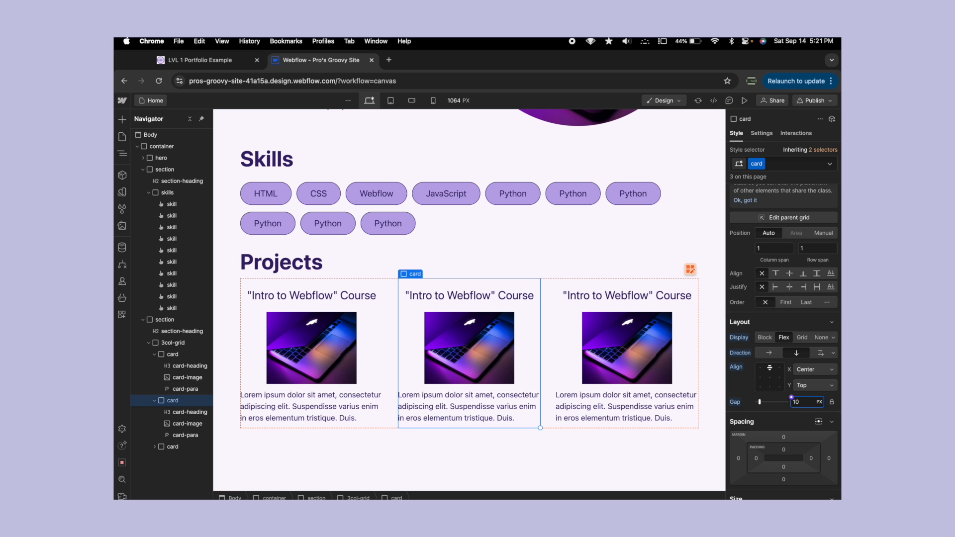
click(535, 234)
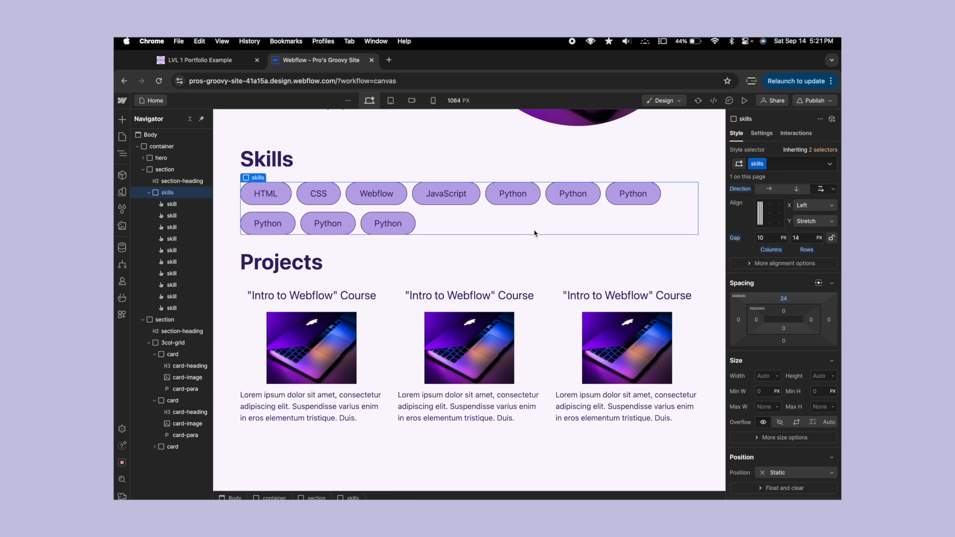
click(528, 321)
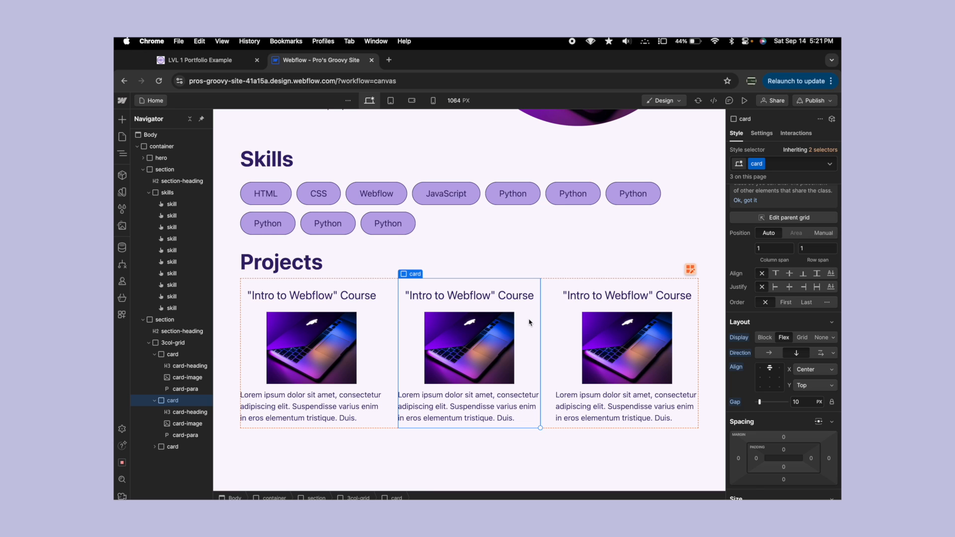
- Add a 1 px solid border to the card-image class, using the middle card's image
click(467, 319)
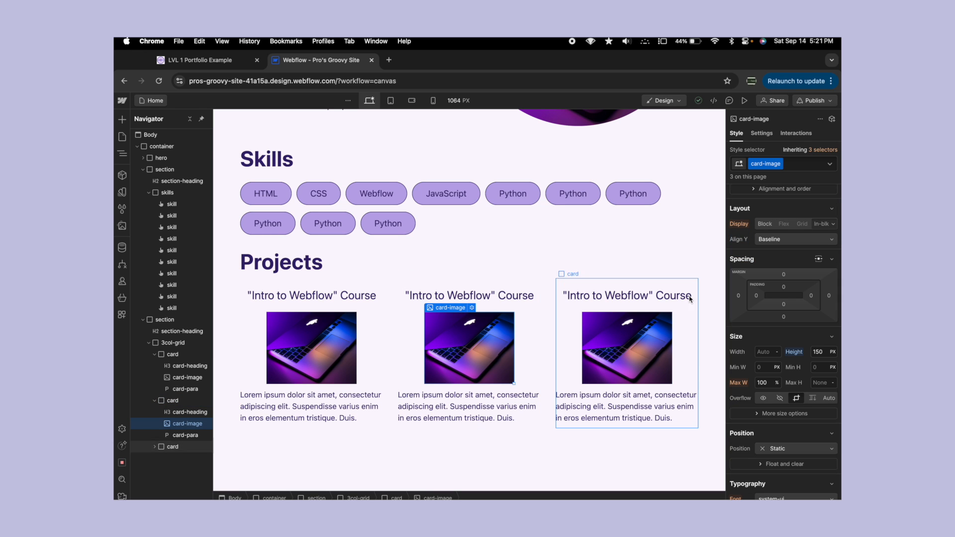
scroll(752, 295, down, 2)
scroll(752, 295, down, 6)
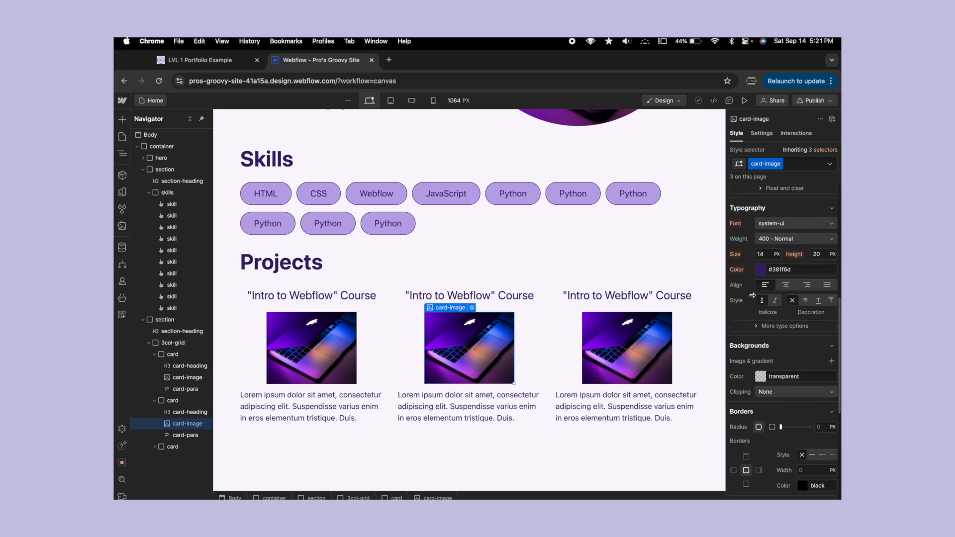
scroll(758, 330, up, 1)
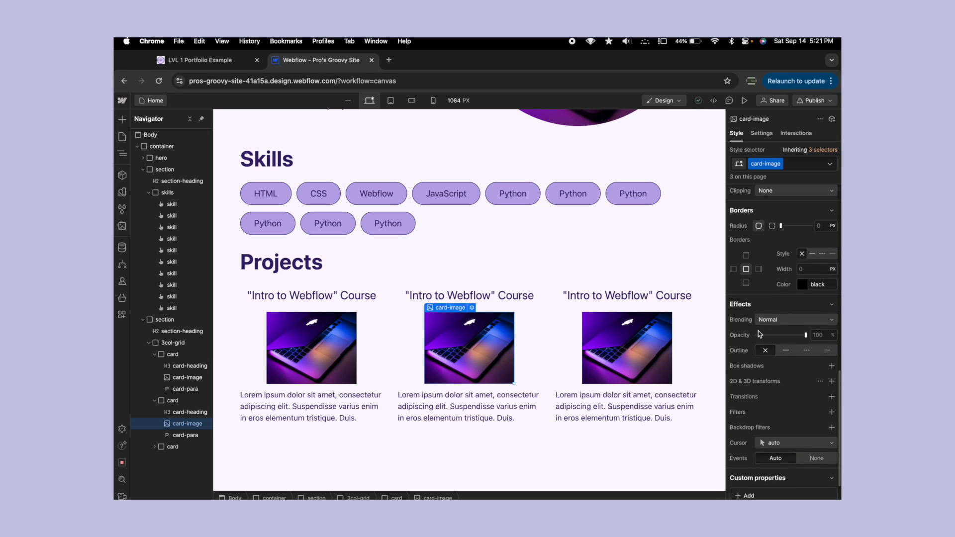
click(816, 269)
text(1)
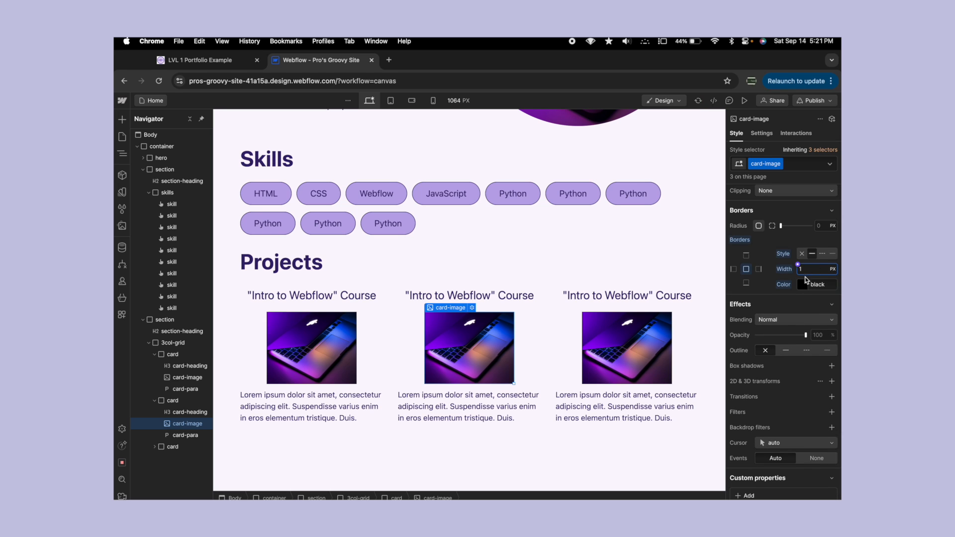
- Sample the dark purple #371f6d from the JavaScript skill button's text for the image border and set the border width to 2 px
click(802, 285)
click(737, 380)
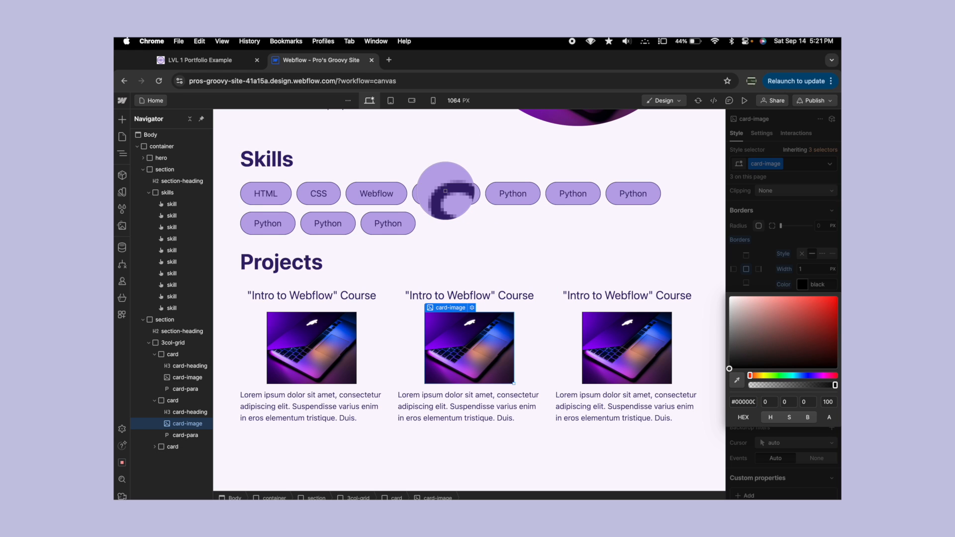
click(449, 191)
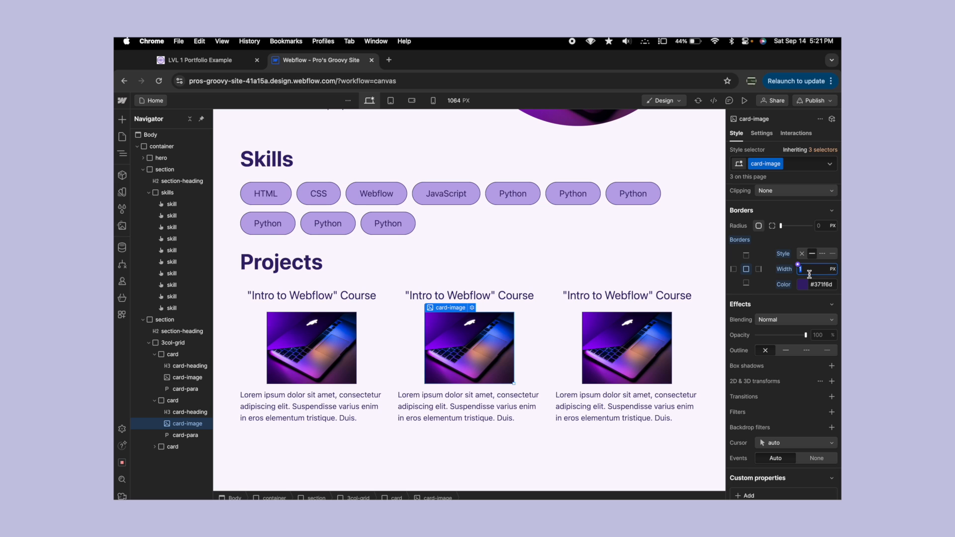
click(663, 208)
click(469, 339)
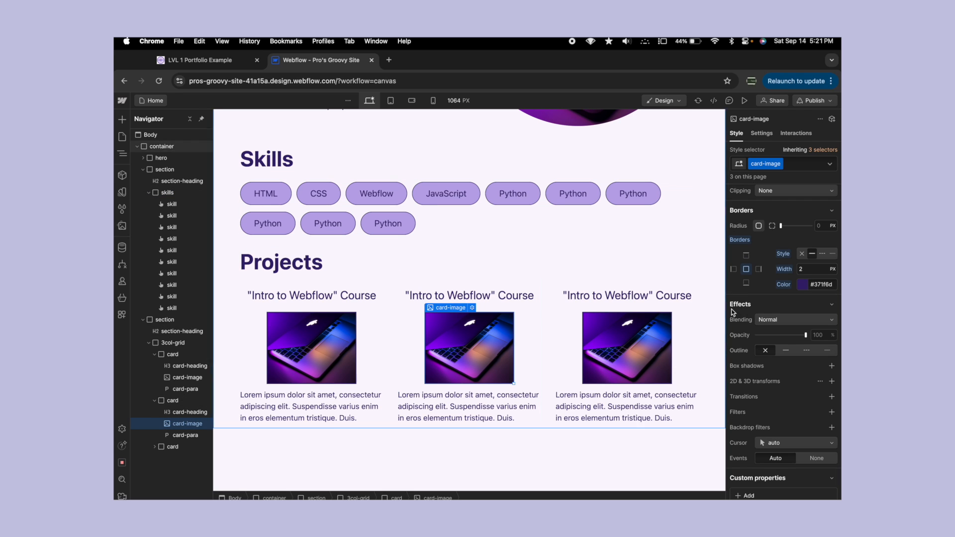
- Change the card-image border color to the light purple #c2aef0
click(803, 285)
drag(750, 315, 759, 305)
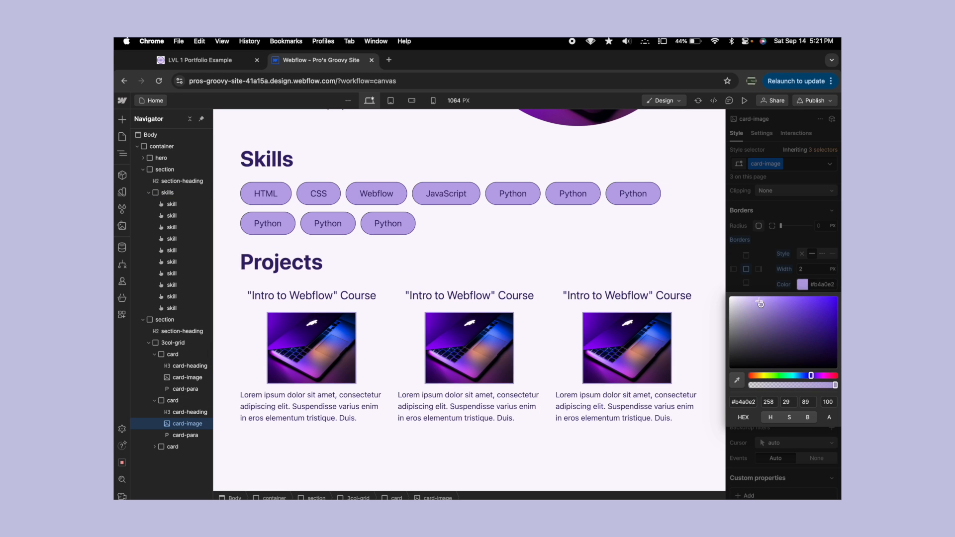
click(504, 296)
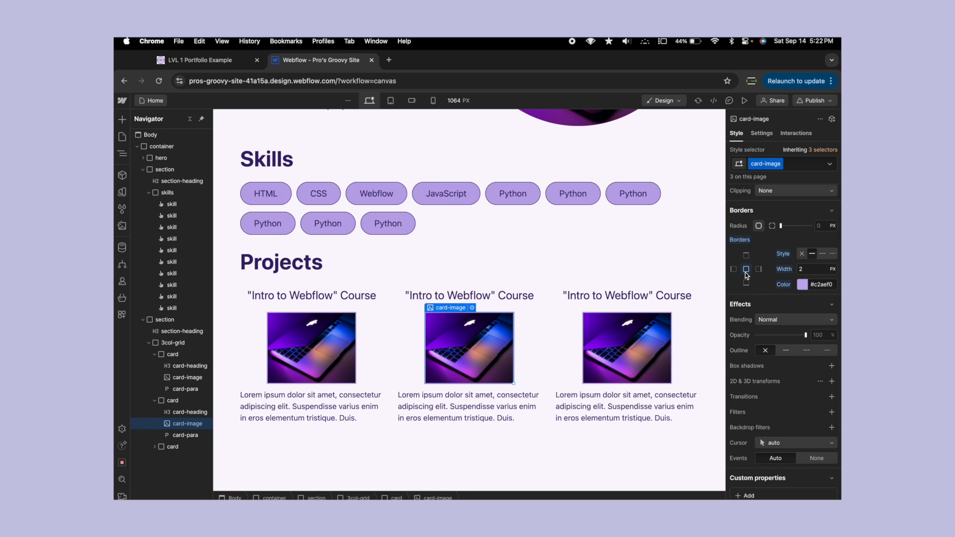
- Compare the card images with the Projects section of the LVL 1 Portfolio Example page, and return to the Webflow project
click(453, 343)
click(247, 60)
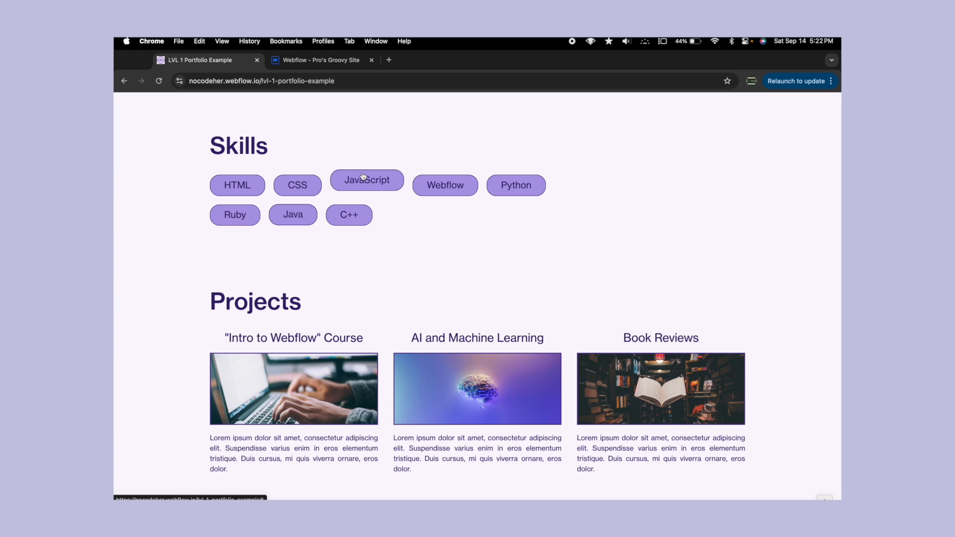
click(354, 62)
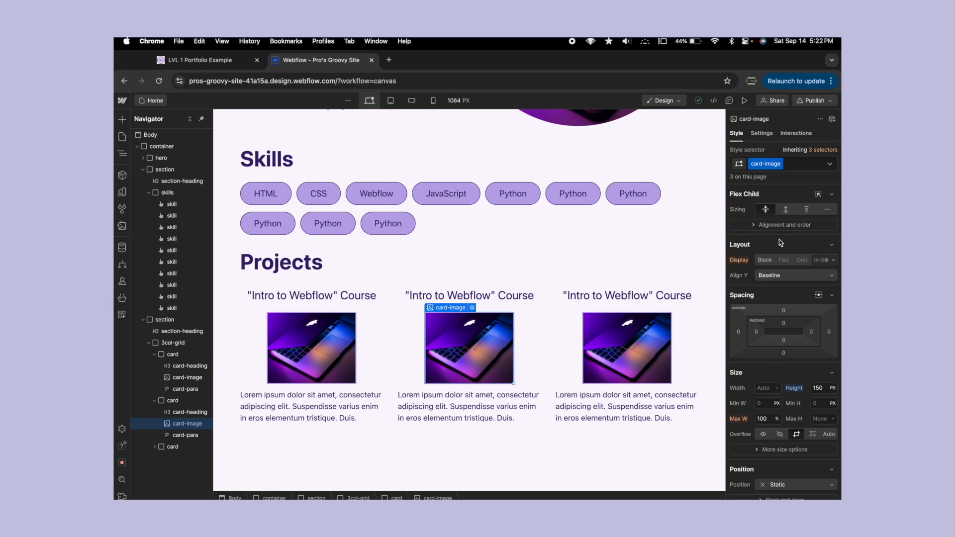
- Set the width of the card-image class to 100%
click(766, 383)
text(100%)
key(Return)
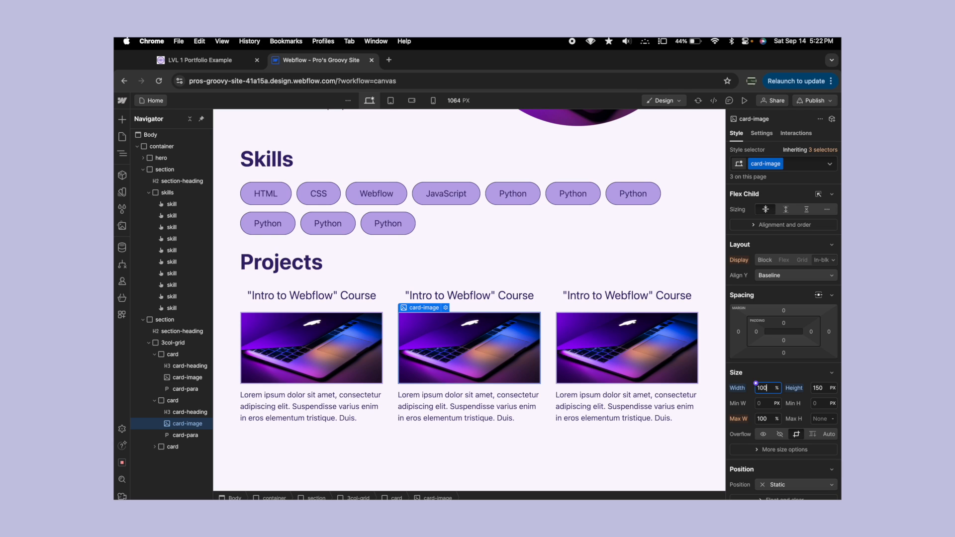
scroll(795, 330, down, 10)
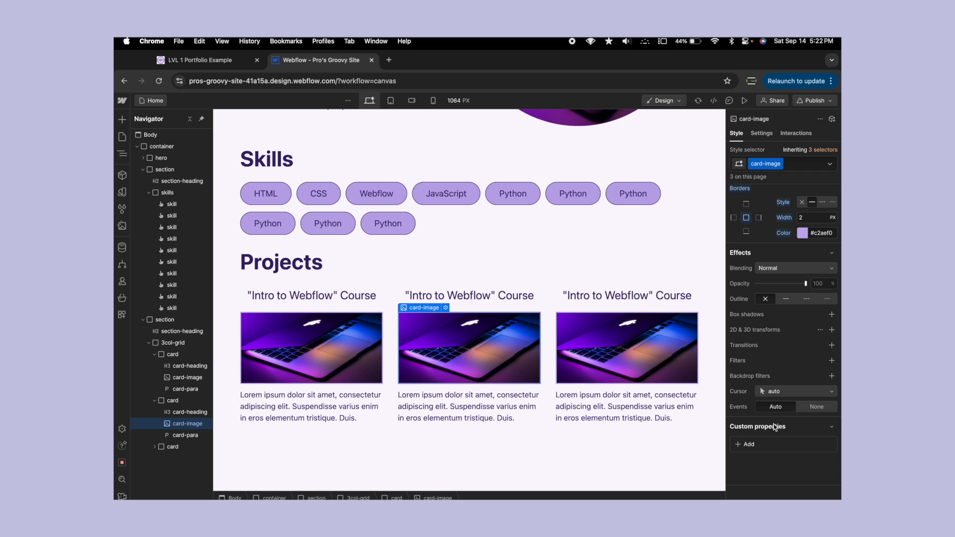
click(739, 446)
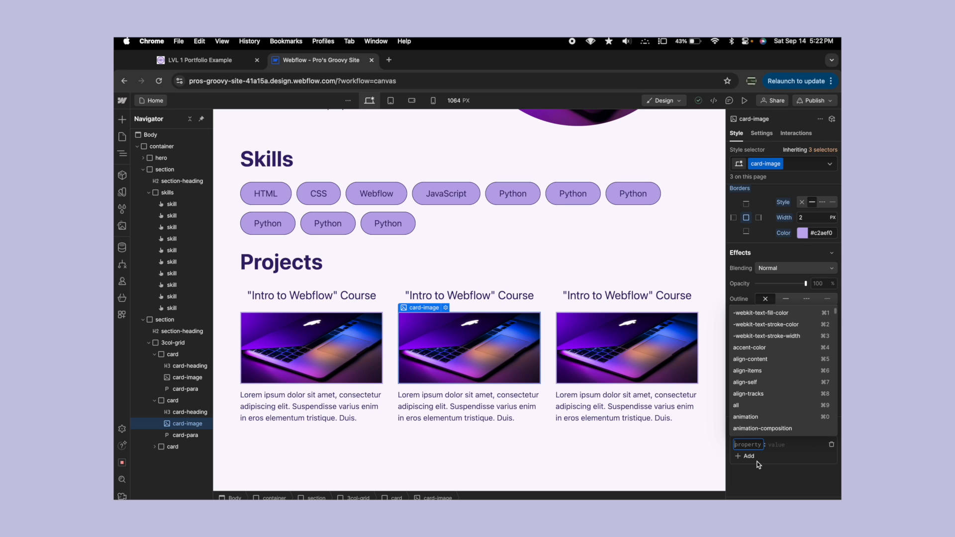
click(762, 467)
scroll(762, 468, up, 15)
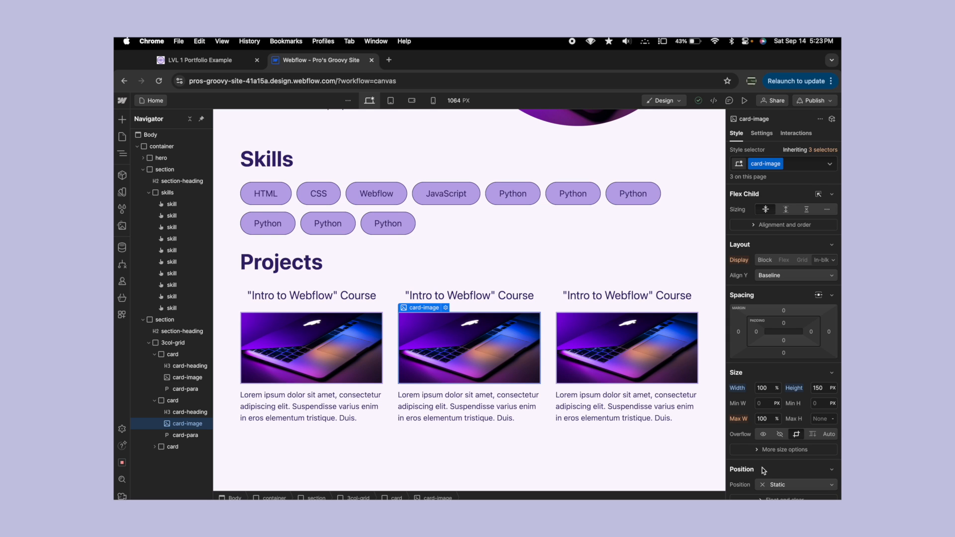
- Add the custom property object-fit with the value cover to the card-image class, and deselect the image
scroll(774, 446, down, 5)
click(748, 433)
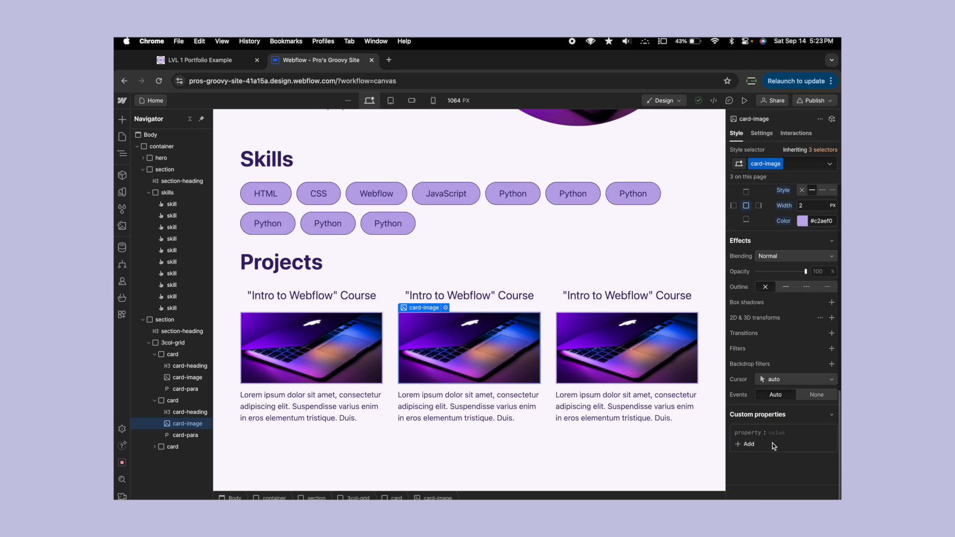
click(753, 432)
text(object-fit)
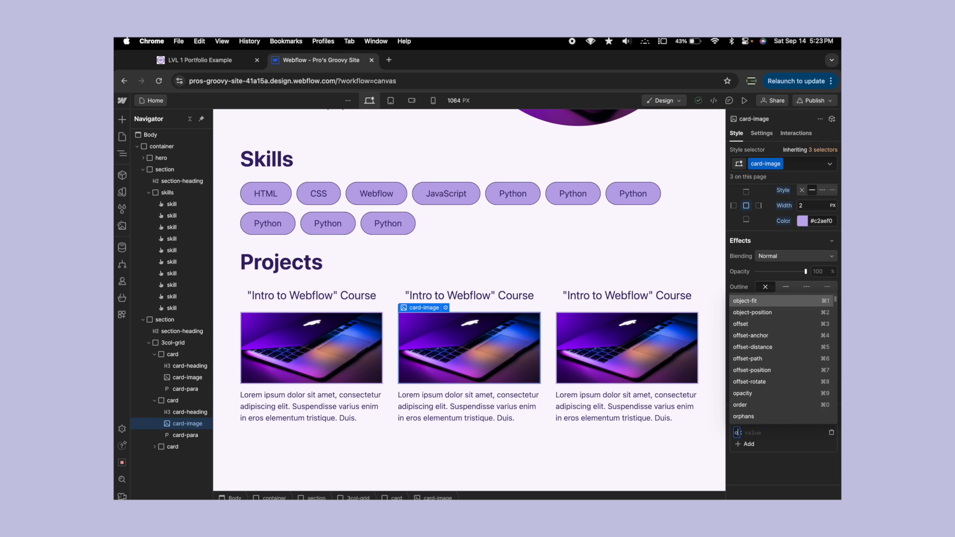
key(Tab)
text(cove)
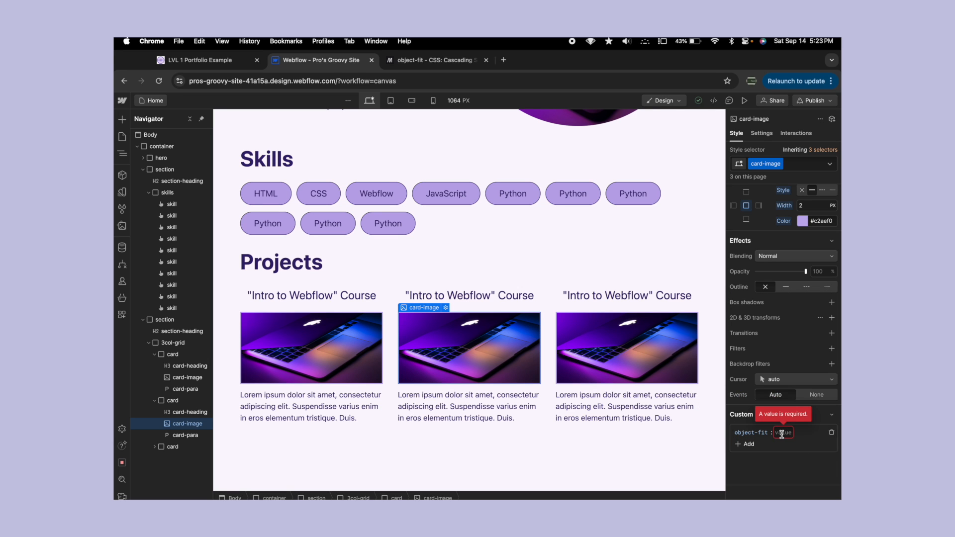
text(r)
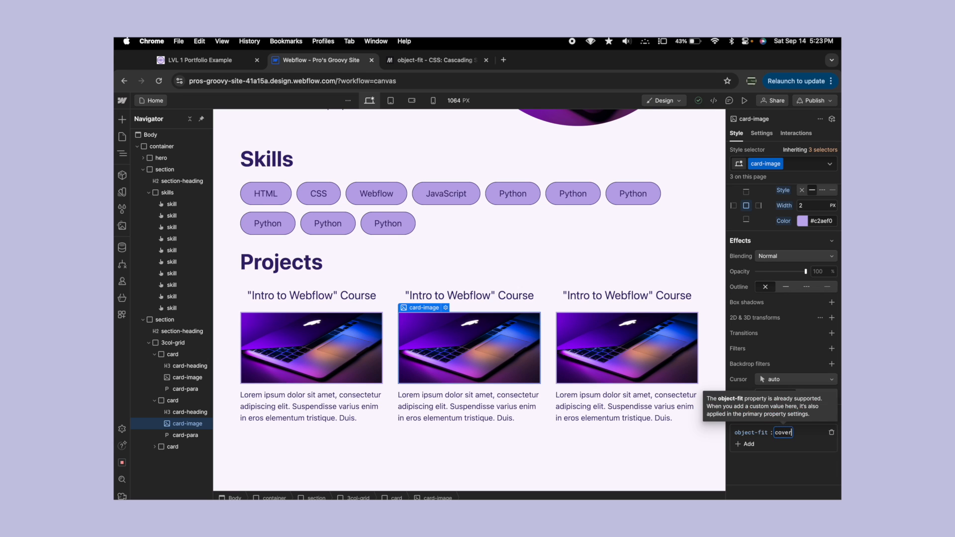
key(Return)
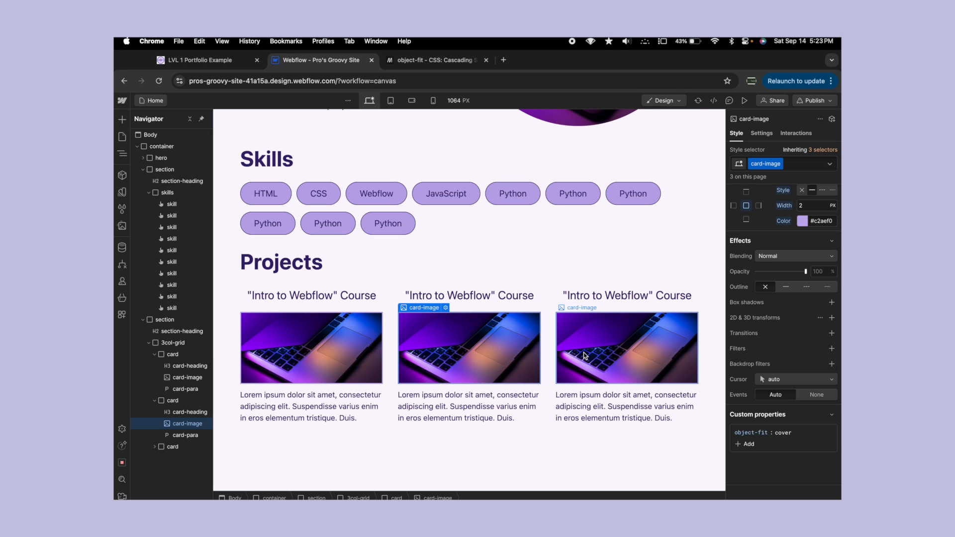
click(493, 416)
click(466, 243)
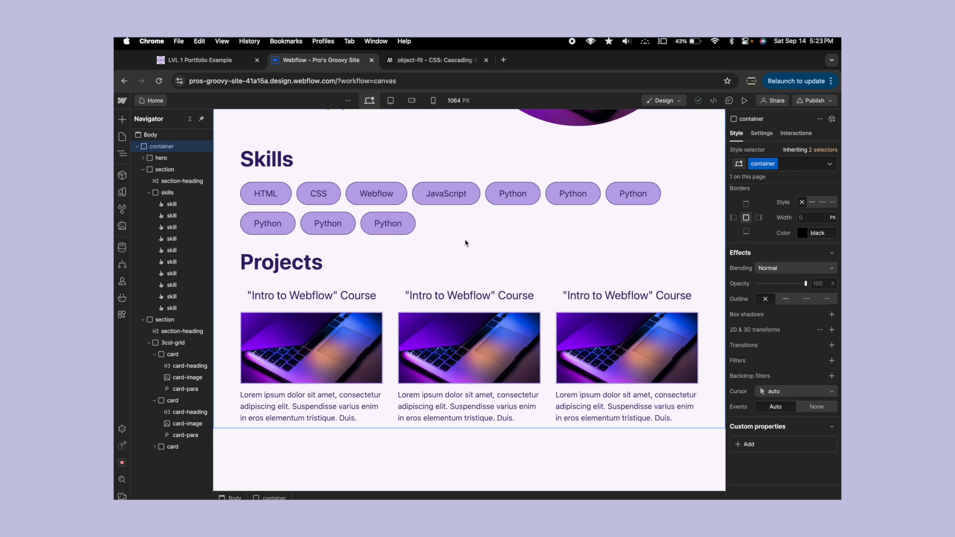